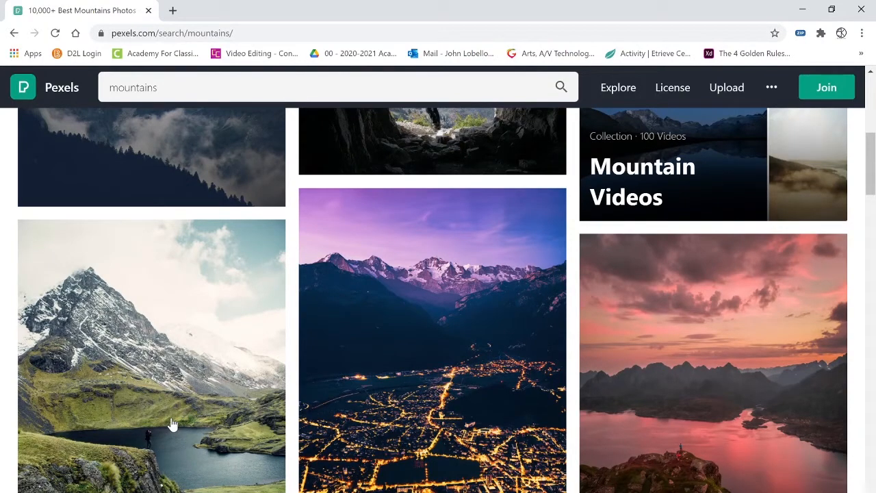
Browse the Pexels mountain photo results for a picture with a clearly outlined peak.
{"action": "scroll", "coordinate": [172, 425], "scroll_direction": "down", "scroll_amount": 8}
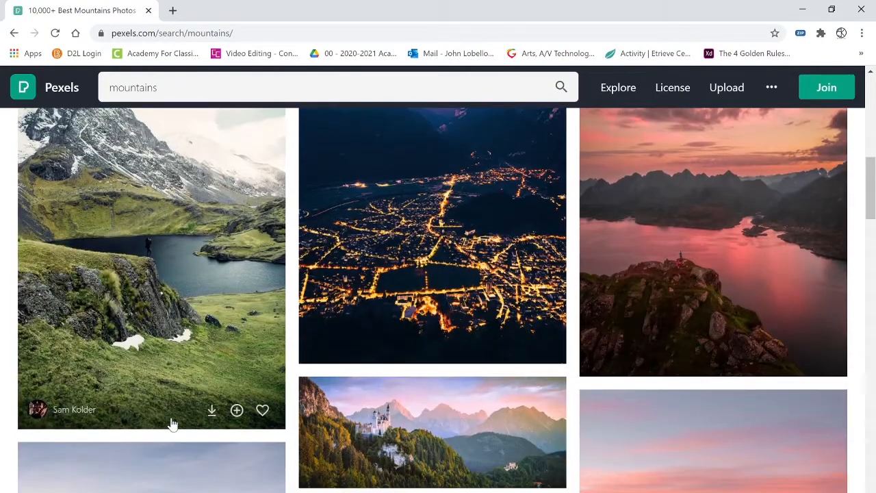
{"action": "scroll", "coordinate": [172, 424], "scroll_direction": "up", "scroll_amount": 10}
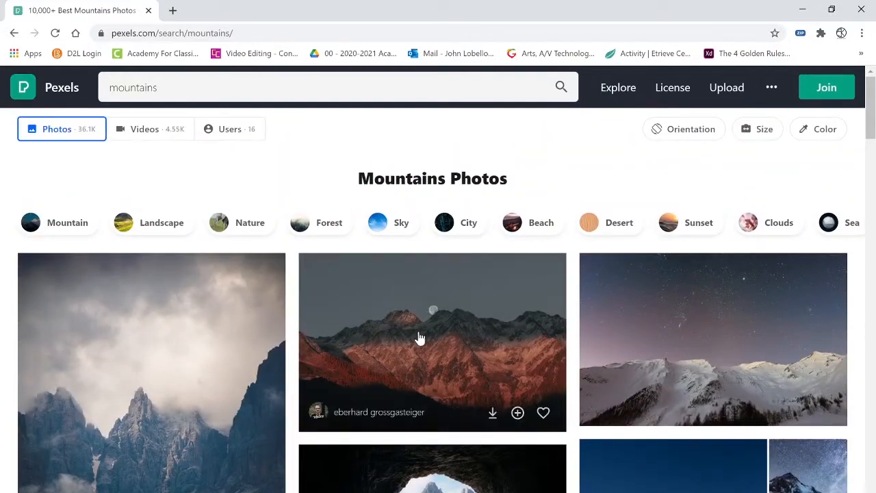
{"action": "scroll", "coordinate": [291, 380], "scroll_direction": "down", "scroll_amount": 1}
{"action": "scroll", "coordinate": [291, 380], "scroll_direction": "down", "scroll_amount": 3}
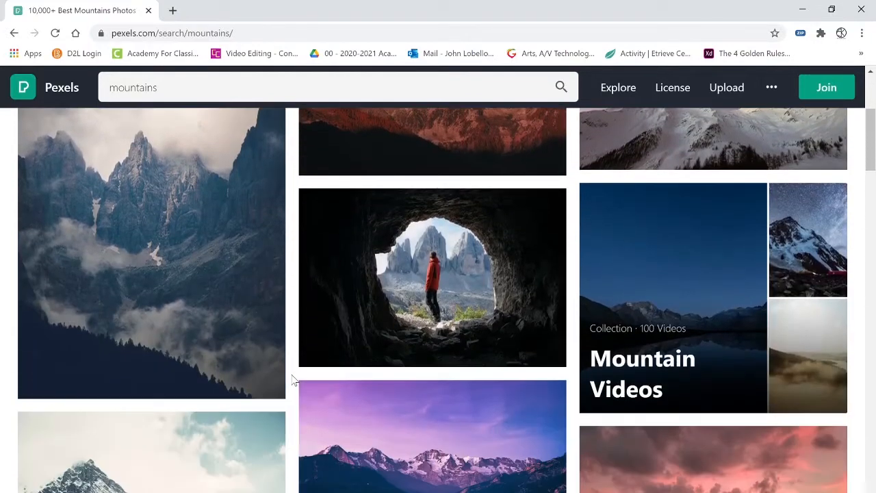
{"action": "scroll", "coordinate": [292, 380], "scroll_direction": "up", "scroll_amount": 2}
{"action": "scroll", "coordinate": [291, 380], "scroll_direction": "down", "scroll_amount": 8}
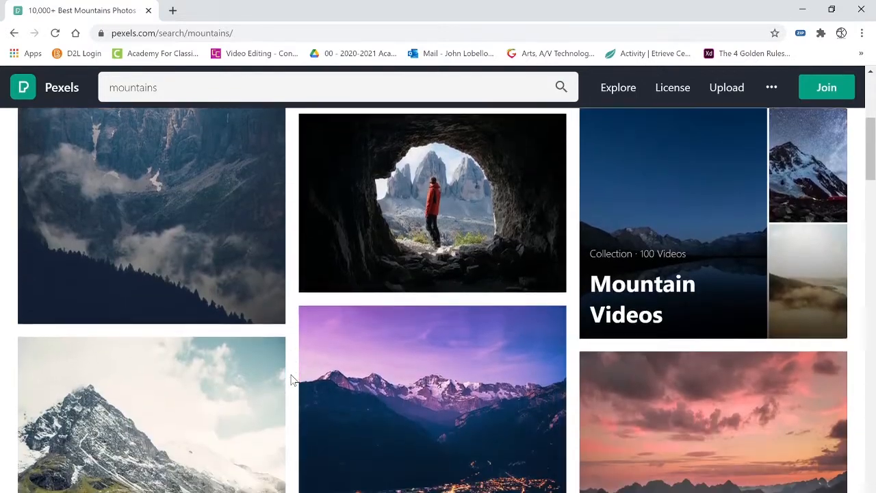
{"action": "scroll", "coordinate": [292, 380], "scroll_direction": "down", "scroll_amount": 5}
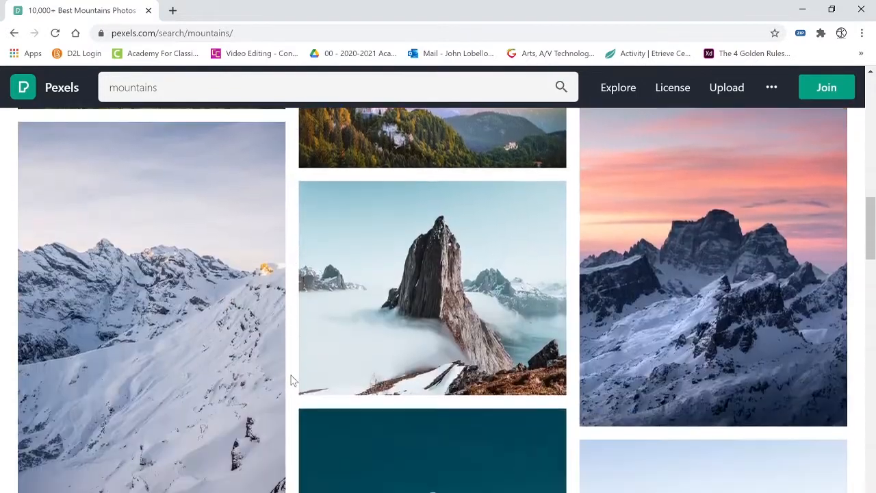
{"action": "scroll", "coordinate": [362, 372], "scroll_direction": "down", "scroll_amount": 5}
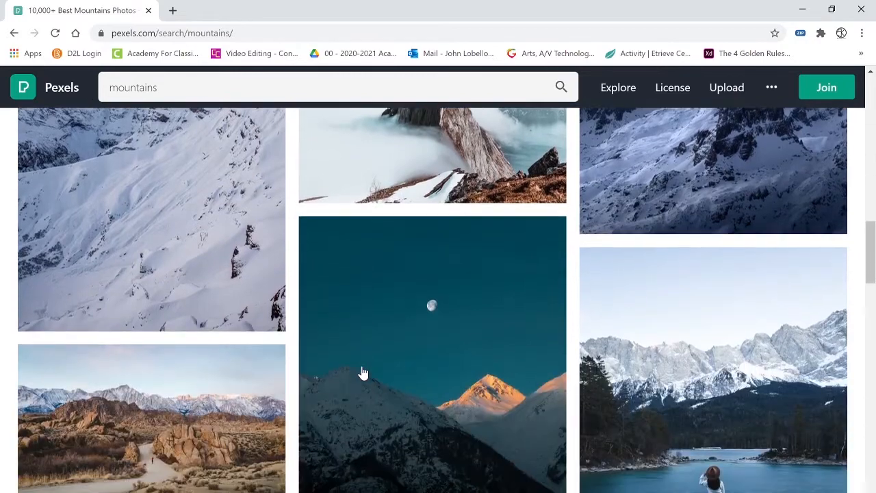
{"action": "scroll", "coordinate": [362, 370], "scroll_direction": "up", "scroll_amount": 8}
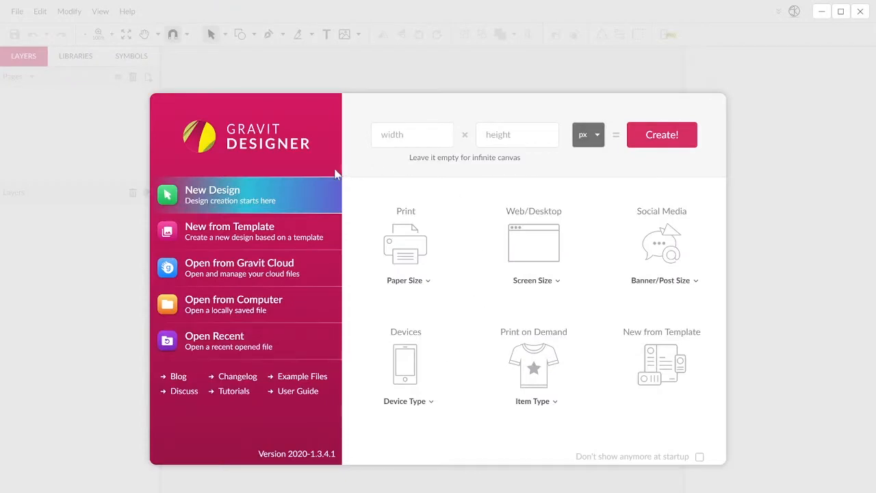
Switch to Gravit Designer and create a new design 1920 px wide and 1080 px high.
{"action": "left_click", "coordinate": [423, 140]}
{"action": "key", "text": "Tab"}
{"action": "type", "text": "1"}
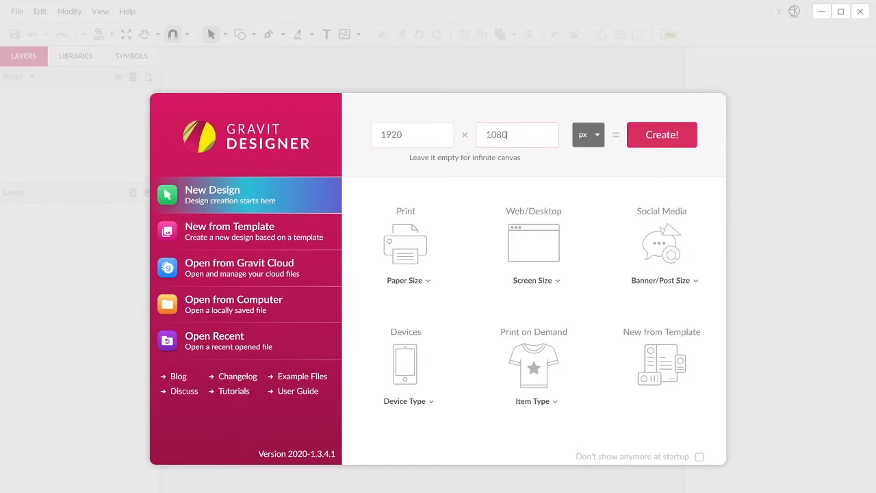
{"action": "left_click", "coordinate": [671, 139]}
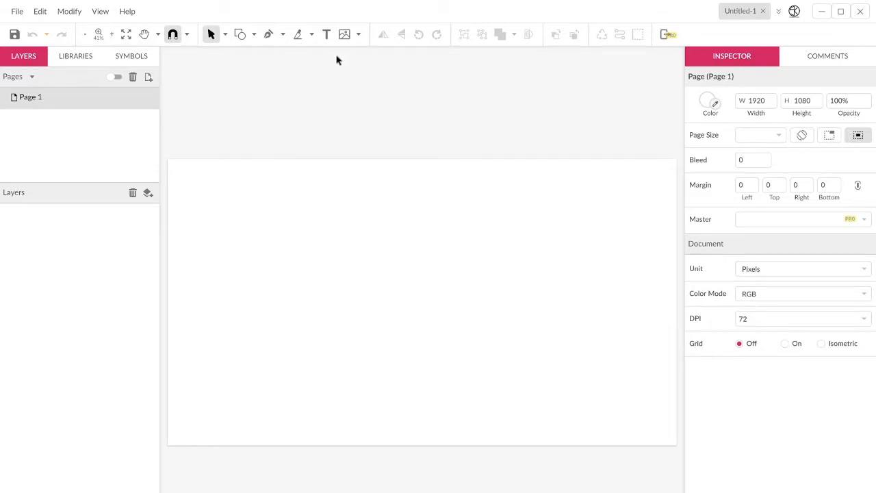
Import the downloaded Pexels mountain photo whose file name ends in 4261096 from the Downloads folder.
{"action": "left_click", "coordinate": [344, 36]}
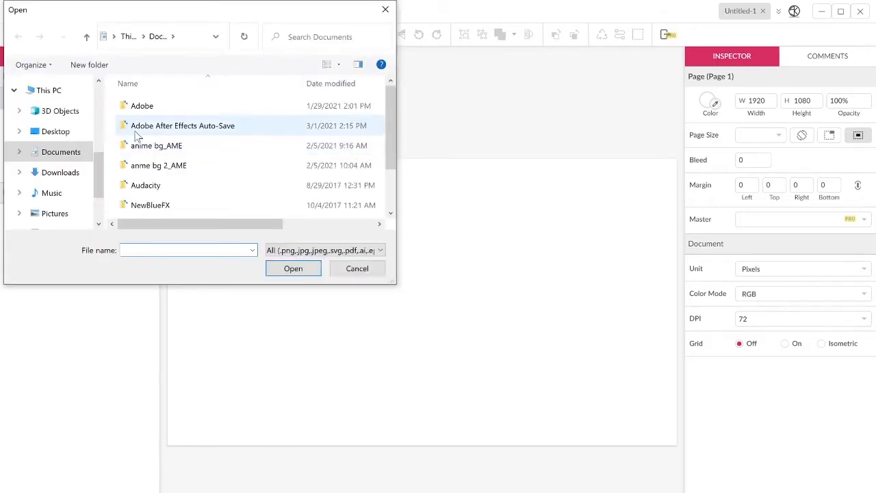
{"action": "left_click", "coordinate": [59, 172]}
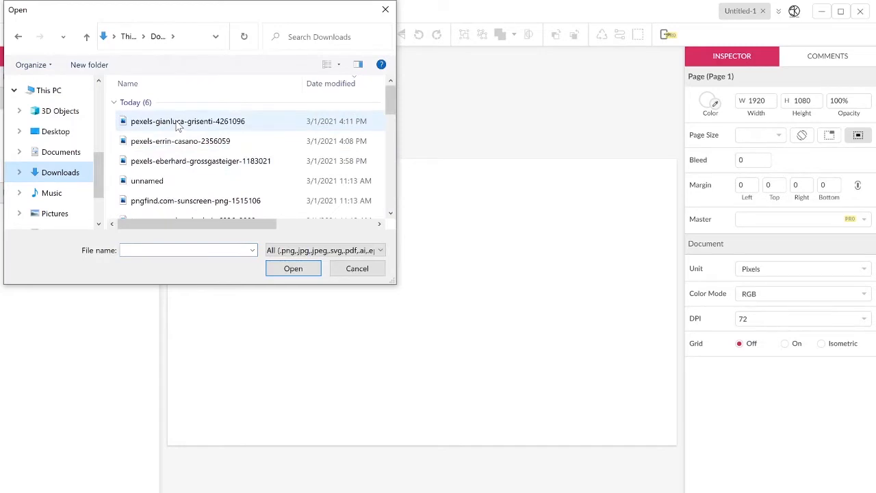
{"action": "double_click", "coordinate": [179, 123]}
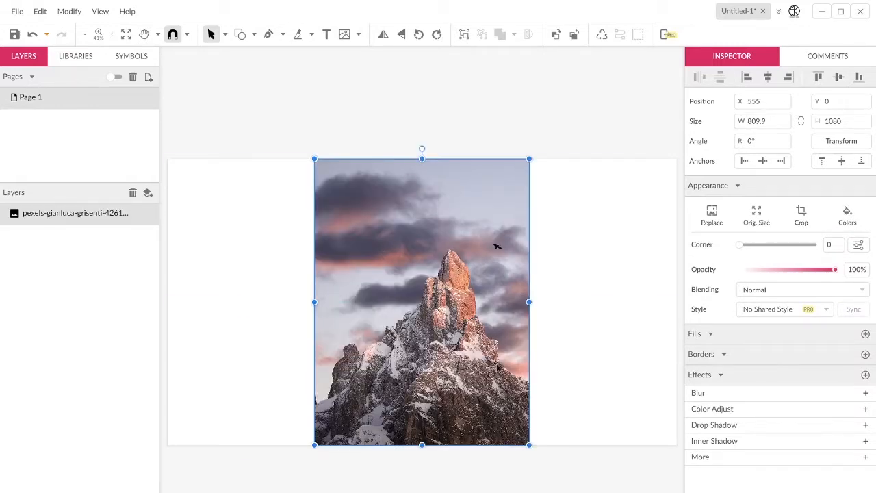
Enlarge the mountain photo to about 1196 × 1595 px, position it at about X 559, Y -395, and lock its layer.
{"action": "left_click_drag", "start_coordinate": [498, 366], "coordinate": [531, 368]}
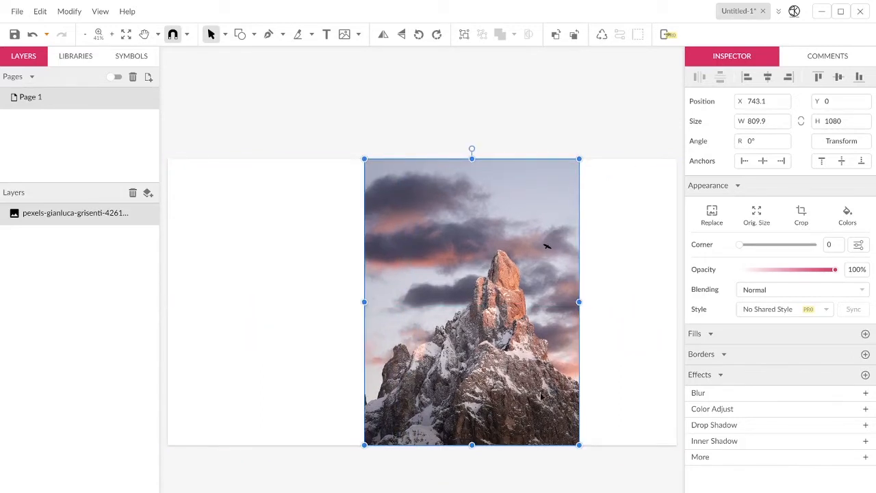
{"action": "key", "text": "alt"}
{"action": "left_click_drag", "start_coordinate": [577, 443], "coordinate": [631, 492]}
{"action": "left_click_drag", "start_coordinate": [601, 425], "coordinate": [602, 388]}
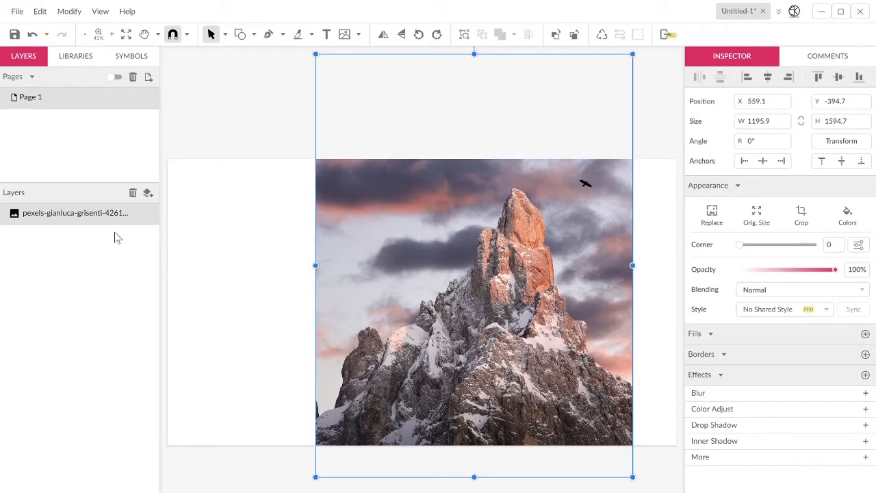
{"action": "left_click", "coordinate": [138, 213]}
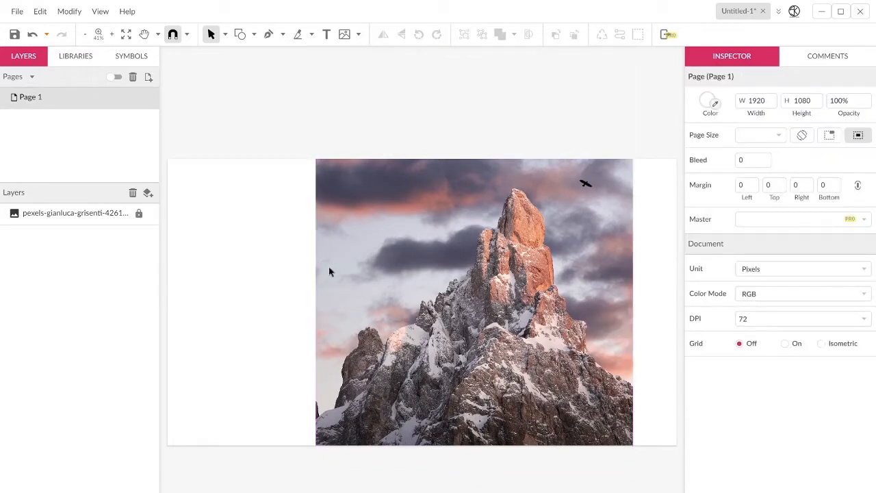
Draw a closed straight-edged practice path about 430 × 341 px with the Pen tool beside the peak, and delete it.
{"action": "left_click", "coordinate": [269, 34]}
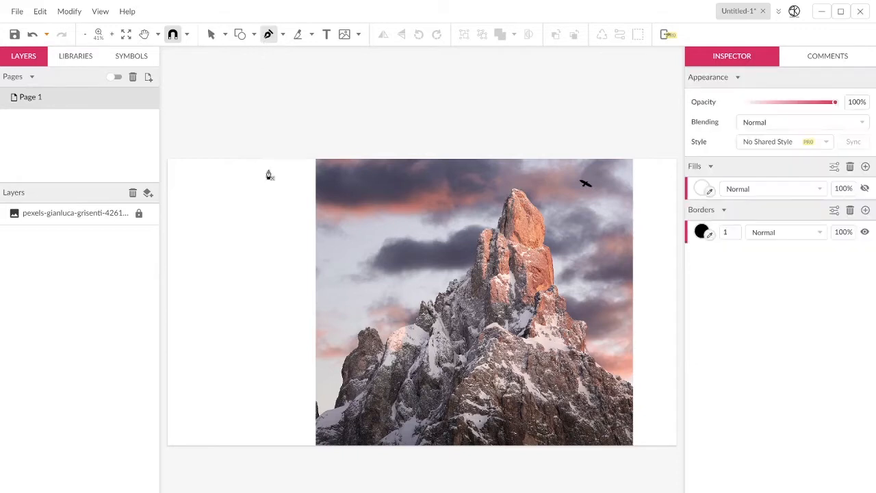
{"action": "left_click", "coordinate": [224, 272]}
{"action": "left_click", "coordinate": [253, 274]}
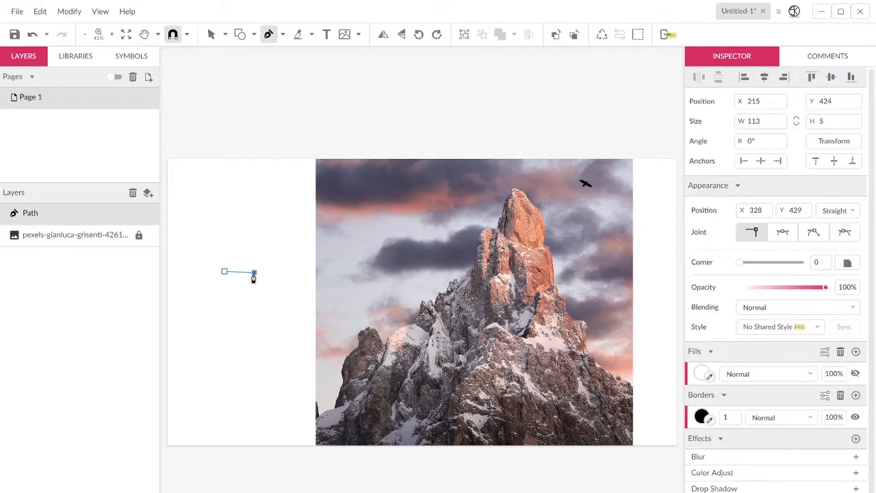
{"action": "left_click", "coordinate": [243, 295]}
{"action": "left_click", "coordinate": [288, 319]}
{"action": "left_click", "coordinate": [288, 288]}
{"action": "left_click", "coordinate": [307, 288]}
{"action": "left_click", "coordinate": [307, 304]}
{"action": "left_click", "coordinate": [335, 304]}
{"action": "left_click", "coordinate": [300, 272]}
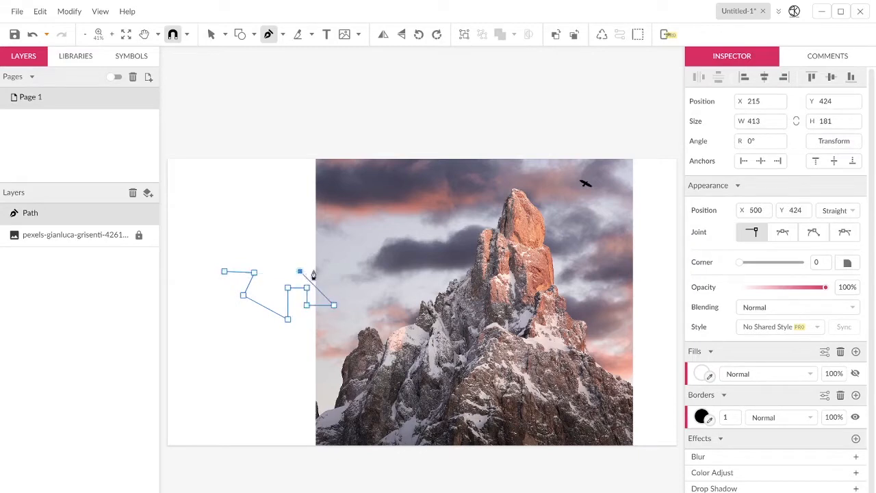
{"action": "left_click", "coordinate": [338, 271]}
{"action": "left_click", "coordinate": [338, 228]}
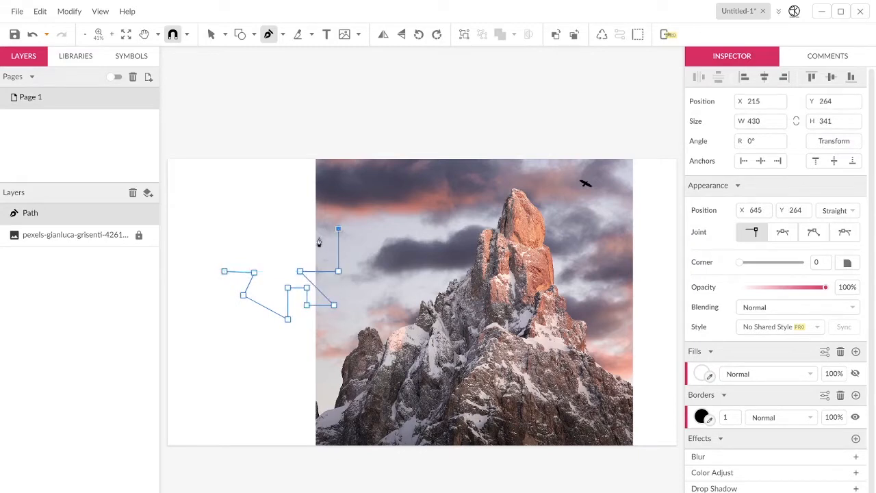
{"action": "left_click", "coordinate": [225, 272]}
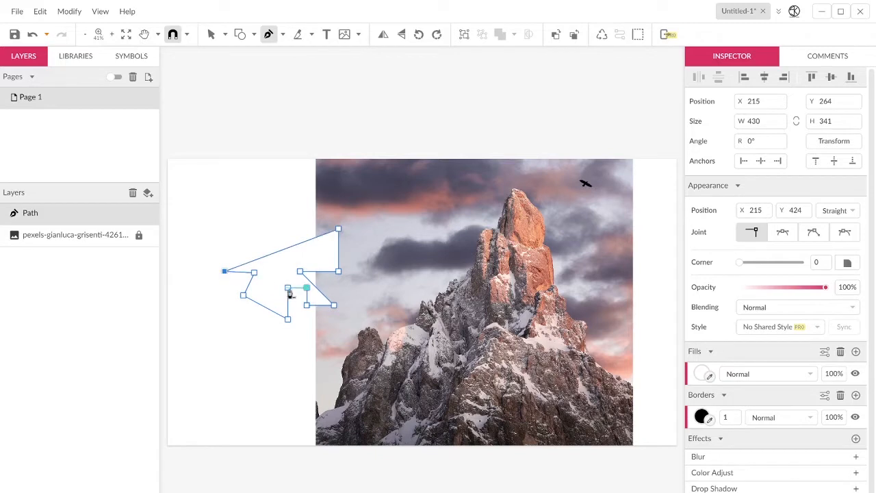
{"action": "key", "text": "Delete"}
{"action": "key", "text": "Delete"}
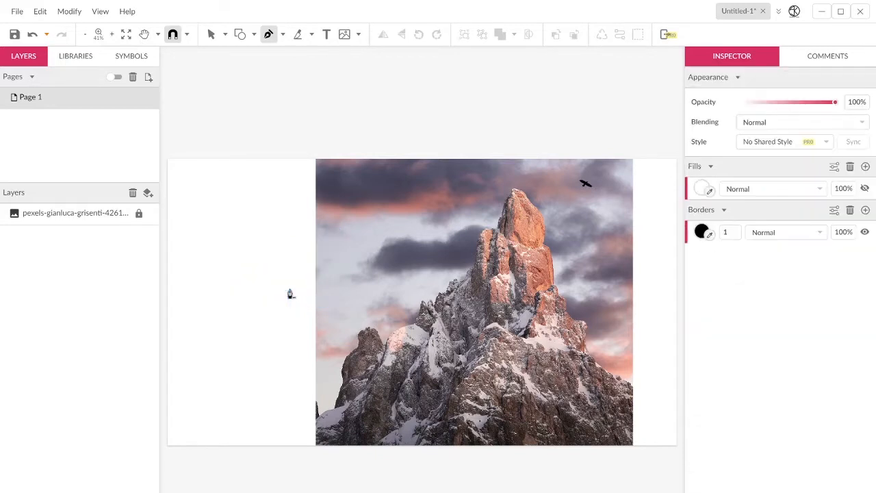
Draw a closed wavy practice path about 502 × 400 px with curved anchors and a straight base, and delete it.
{"action": "left_click", "coordinate": [217, 278]}
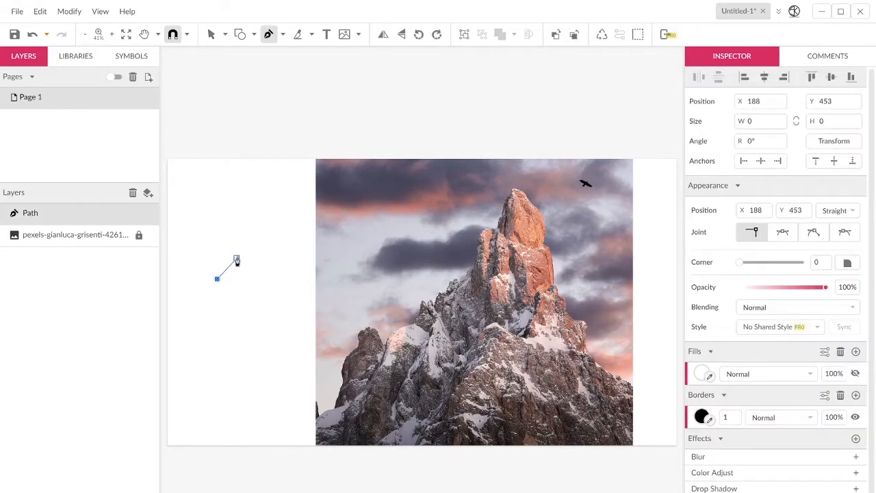
{"action": "left_click_drag", "start_coordinate": [238, 249], "coordinate": [320, 225]}
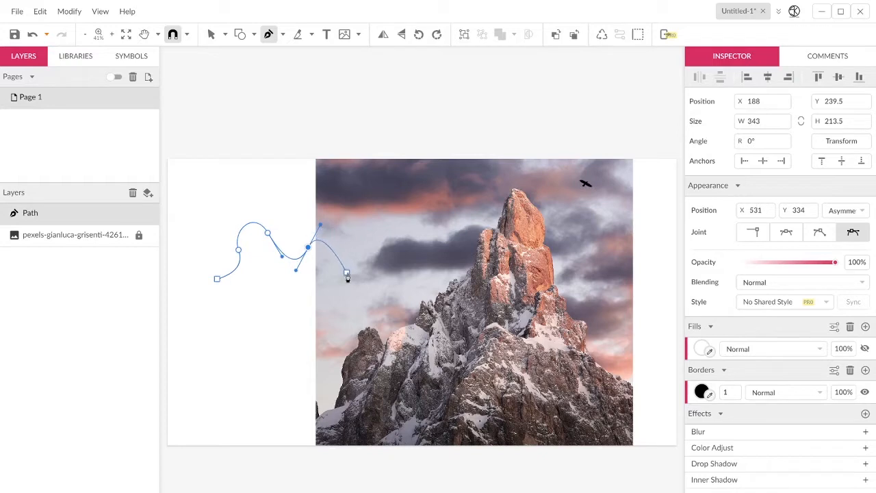
{"action": "left_click", "coordinate": [350, 272]}
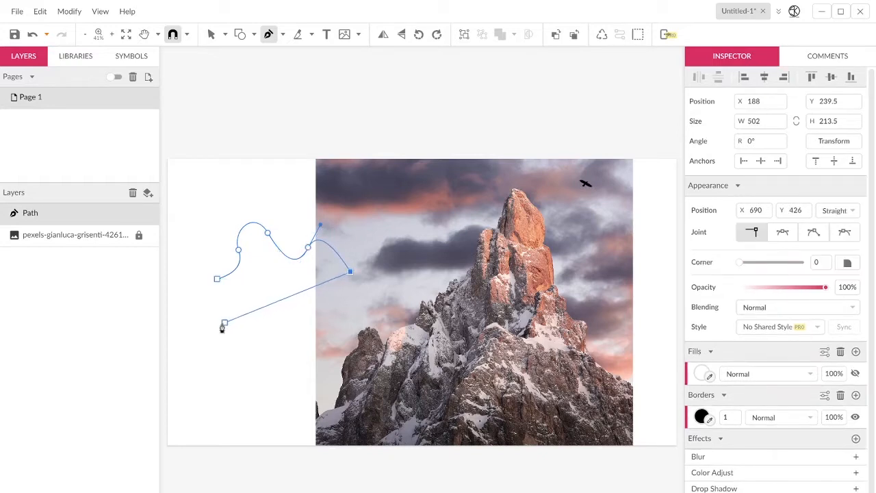
{"action": "left_click_drag", "start_coordinate": [219, 328], "coordinate": [219, 283]}
{"action": "left_click", "coordinate": [217, 279]}
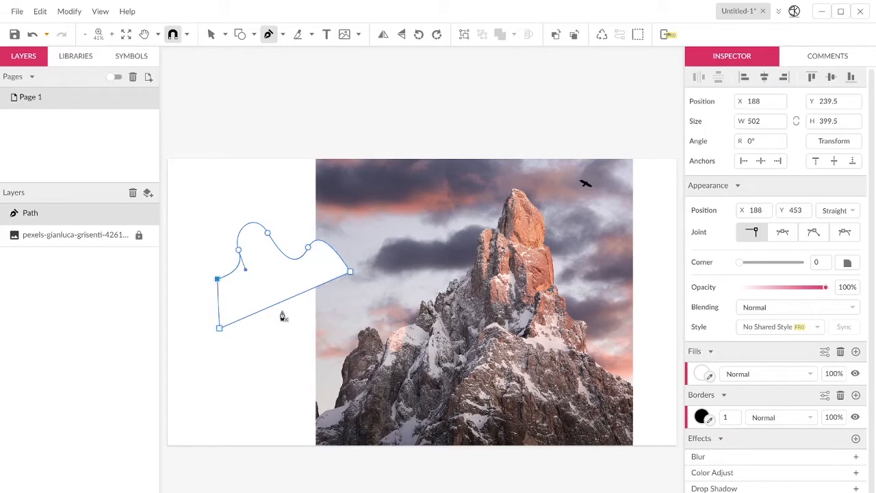
{"action": "key", "text": "Delete"}
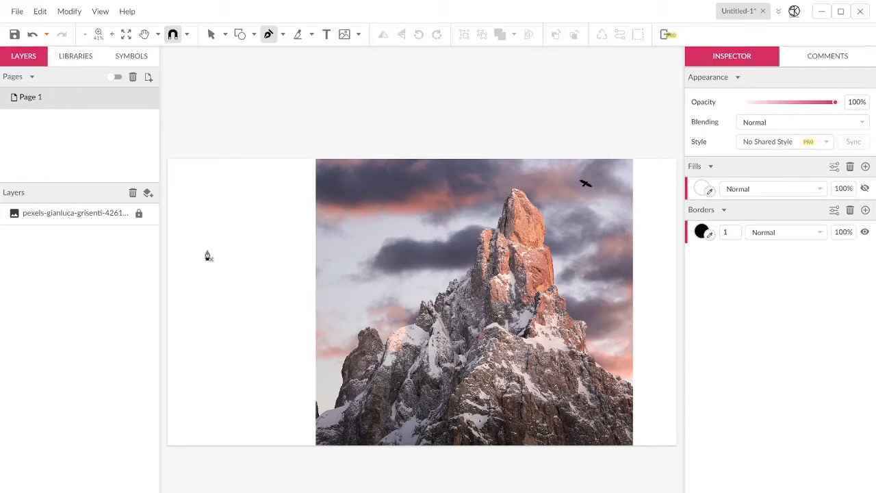
Draw a closed curved practice shape about 237 × 255 px with one disconnected joint on the blank area, and delete it.
{"action": "left_click_drag", "start_coordinate": [203, 267], "coordinate": [210, 194]}
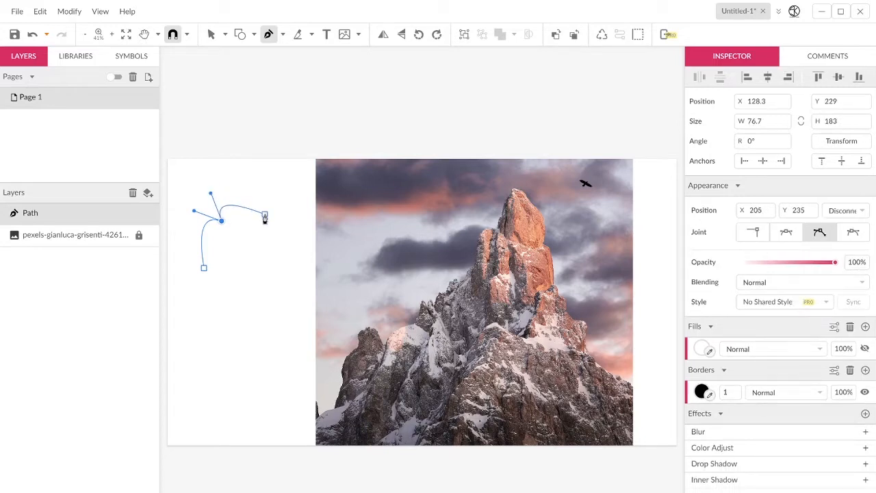
{"action": "left_click_drag", "start_coordinate": [265, 217], "coordinate": [267, 241]}
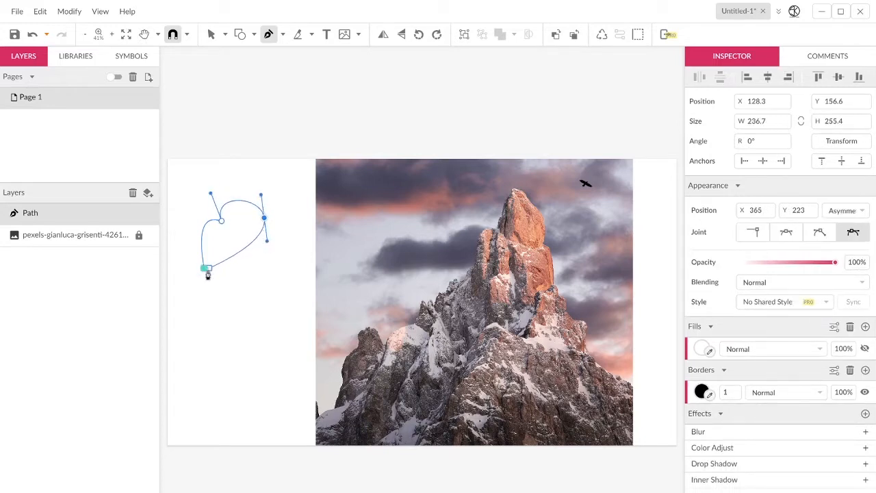
{"action": "left_click", "coordinate": [207, 270]}
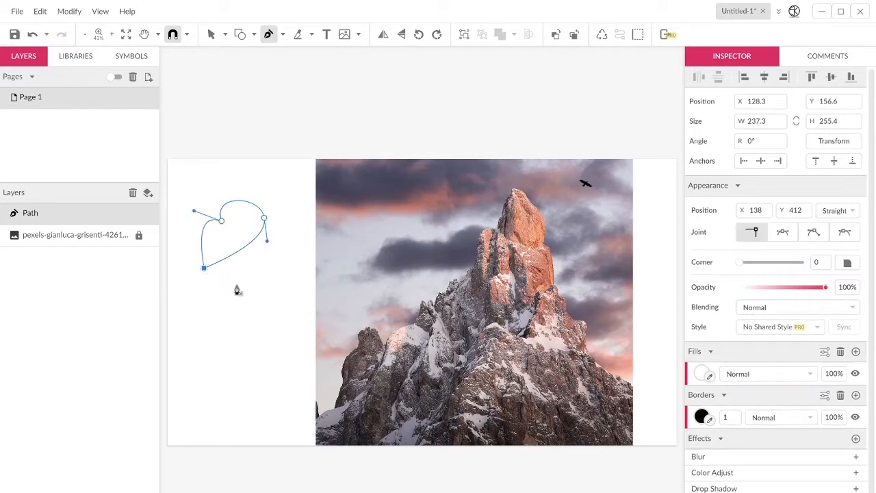
{"action": "key", "text": "Escape"}
{"action": "key", "text": "Delete"}
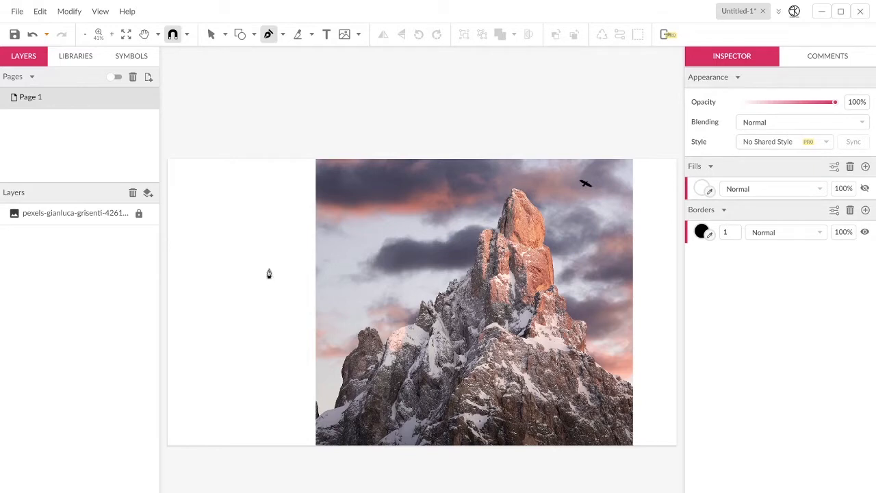
Draw a closed four-sided practice path about 179 × 193 px with the Pen tool on the blank area beside the photo.
{"action": "left_click", "coordinate": [230, 277]}
{"action": "left_click", "coordinate": [272, 268]}
{"action": "left_click", "coordinate": [269, 317]}
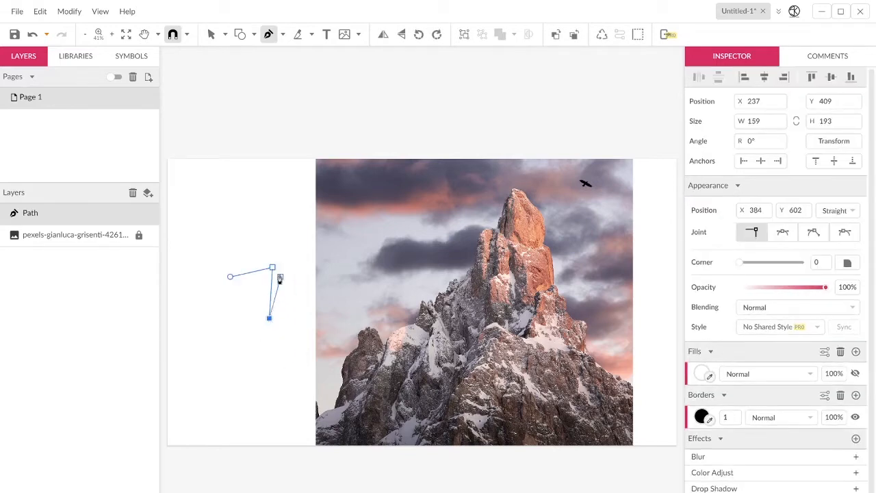
{"action": "left_click", "coordinate": [225, 297]}
{"action": "left_click", "coordinate": [230, 277]}
Move the four-sided path's upper-right anchor to X 384, Y 455 with the Subselect tool, and delete the path.
{"action": "left_click", "coordinate": [225, 34]}
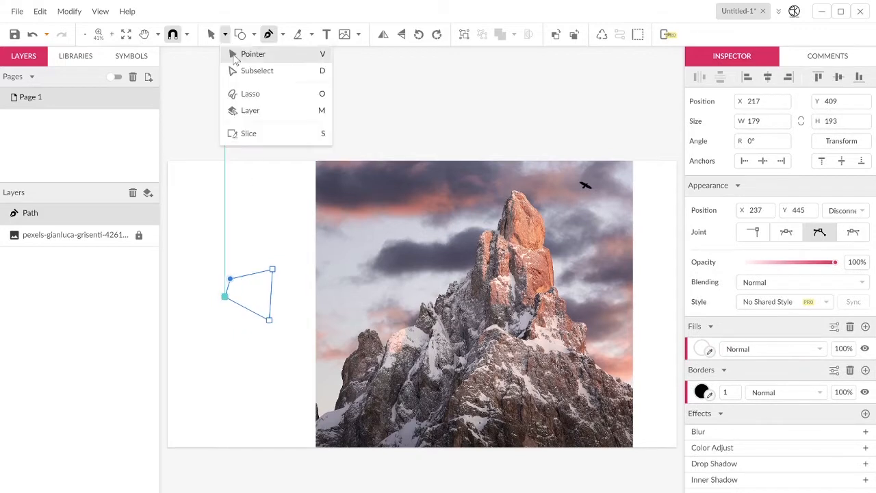
{"action": "left_click", "coordinate": [243, 54]}
{"action": "mouse_move", "coordinate": [273, 270]}
{"action": "left_mouse_down"}
{"action": "mouse_move", "coordinate": [265, 288]}
{"action": "mouse_move", "coordinate": [276, 278]}
{"action": "mouse_move", "coordinate": [272, 286]}
{"action": "left_mouse_up"}
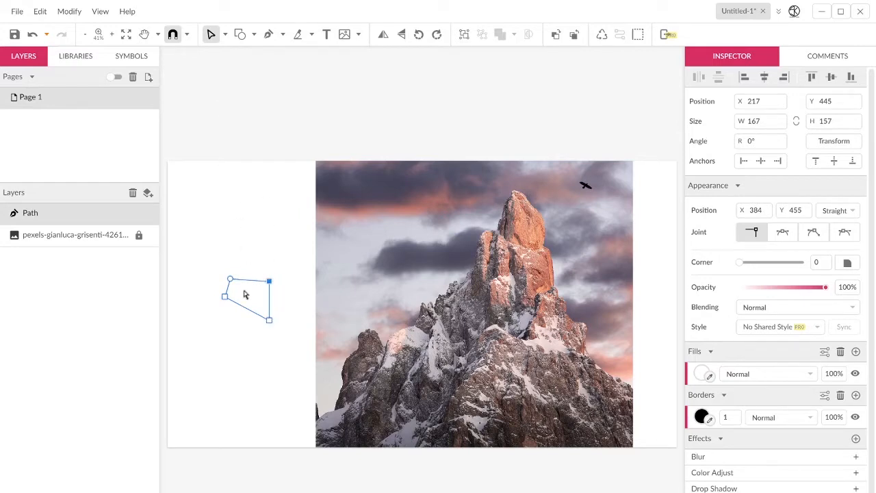
{"action": "key", "text": "Escape"}
{"action": "key", "text": "Delete"}
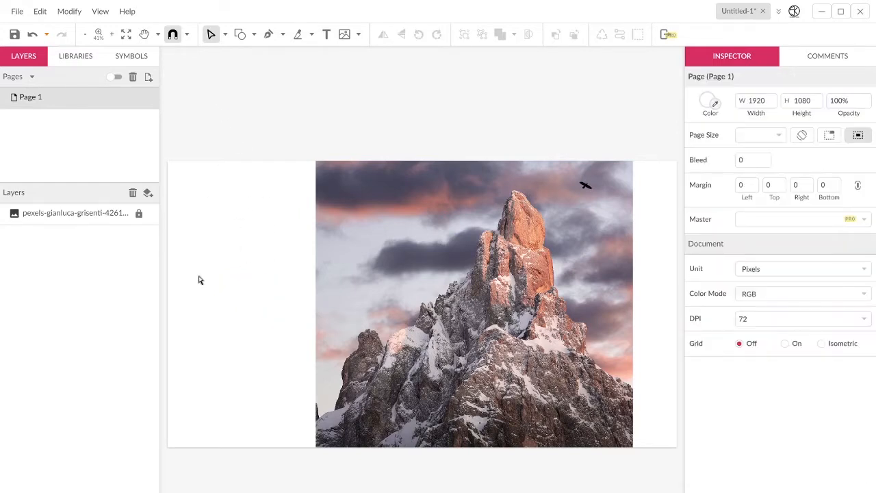
Draw an open practice path about 335 × 469 px with mixed straight and curved segments on the blank area beside the photo.
{"action": "key", "text": "p"}
{"action": "left_click", "coordinate": [212, 332]}
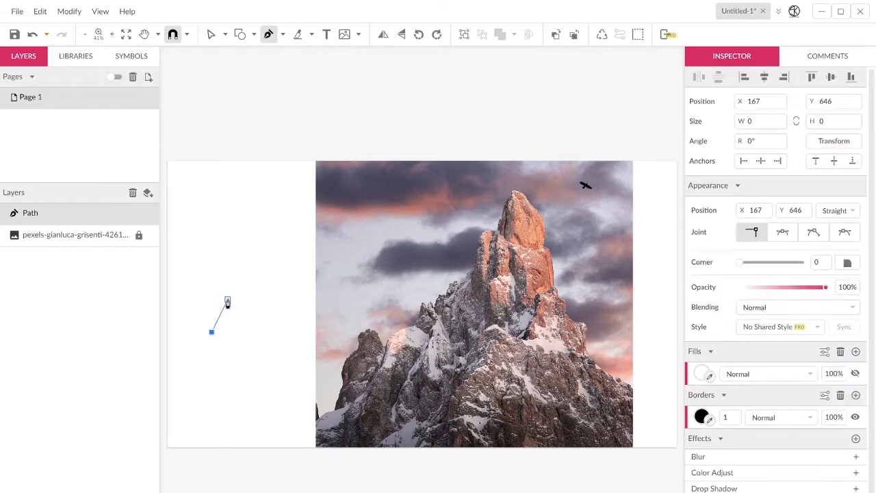
{"action": "left_click_drag", "start_coordinate": [228, 295], "coordinate": [243, 266]}
{"action": "left_click", "coordinate": [272, 286]}
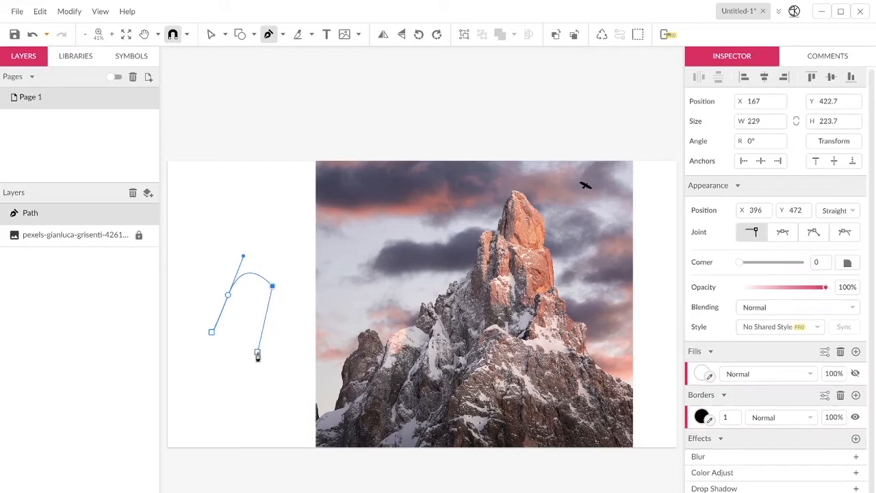
{"action": "left_click_drag", "start_coordinate": [257, 352], "coordinate": [268, 377]}
{"action": "left_click", "coordinate": [264, 398]}
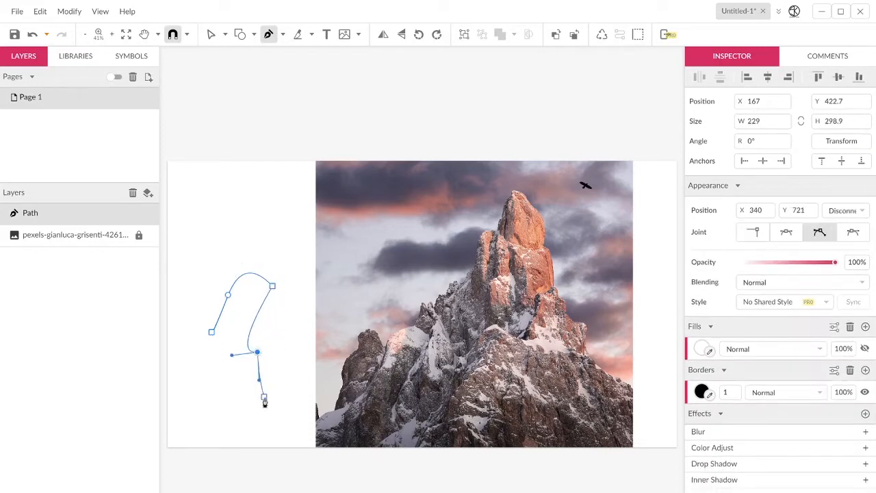
{"action": "left_click", "coordinate": [296, 361]}
{"action": "key", "text": "Escape"}
Reshape the segment below the disconnected joint at X 340, Y 721 by moving its lower handle, and delete the practice path.
{"action": "left_click", "coordinate": [259, 353]}
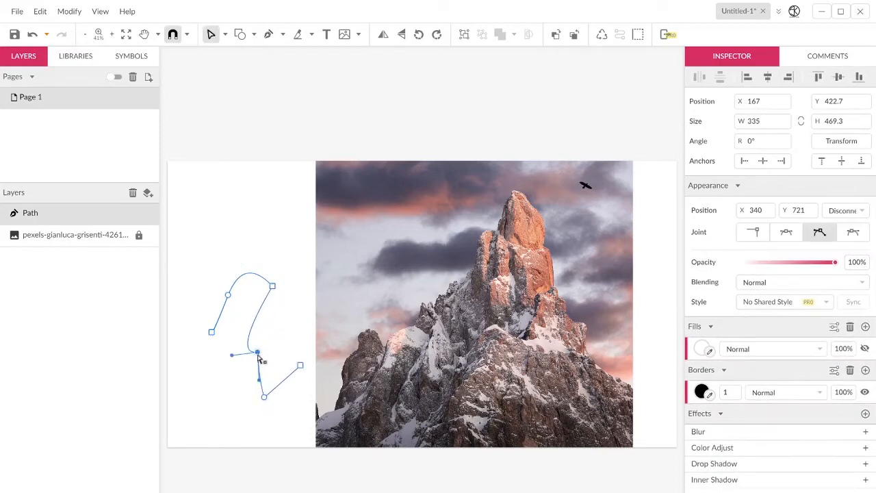
{"action": "left_click_drag", "start_coordinate": [260, 384], "coordinate": [243, 382]}
{"action": "key", "text": "Escape"}
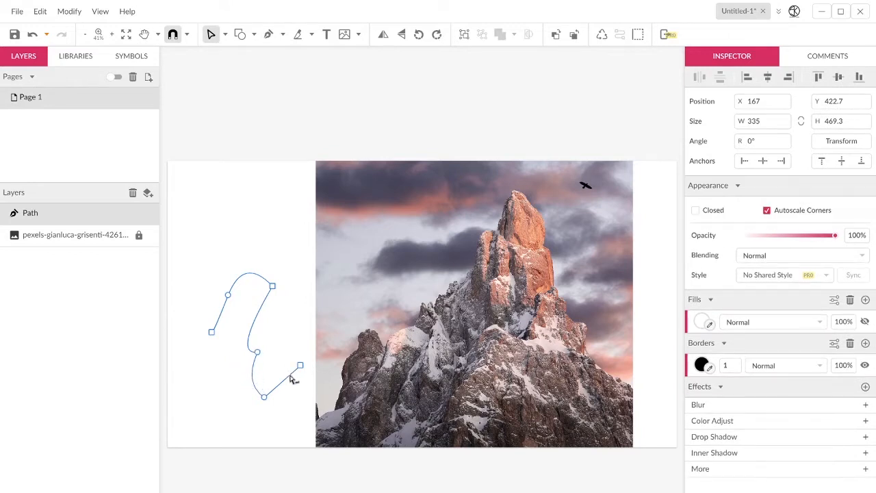
{"action": "key", "text": "Escape"}
{"action": "key", "text": "Delete"}
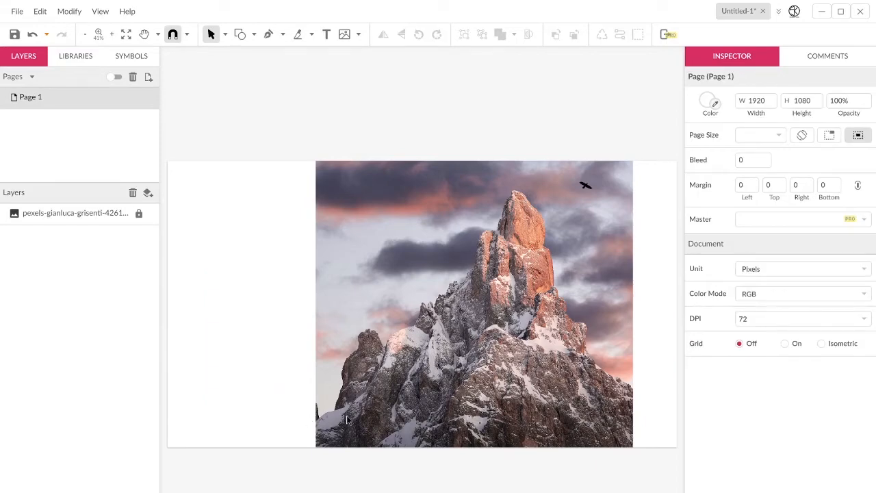
Examine the snowy slope and cliff edge at the mountain photo's lower-left corner up close.
{"action": "scroll", "coordinate": [338, 408], "scroll_direction": "down", "scroll_amount": 2}
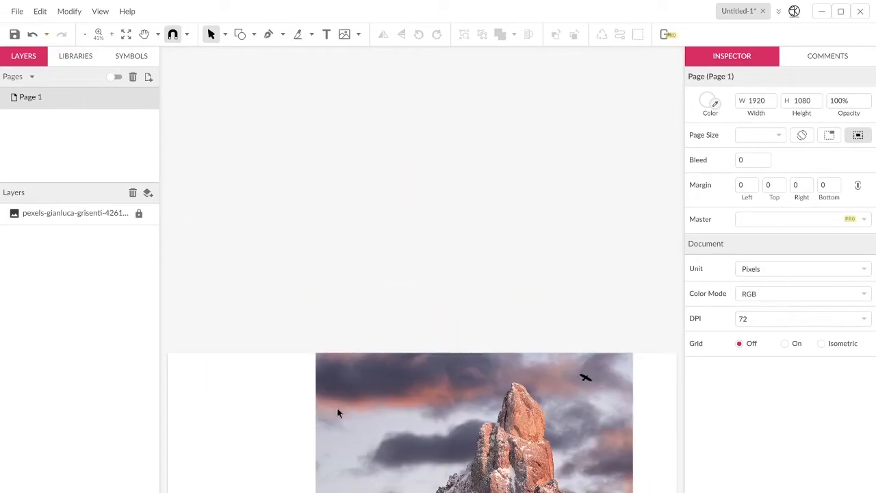
{"action": "scroll", "coordinate": [337, 409], "scroll_direction": "up", "scroll_amount": 5}
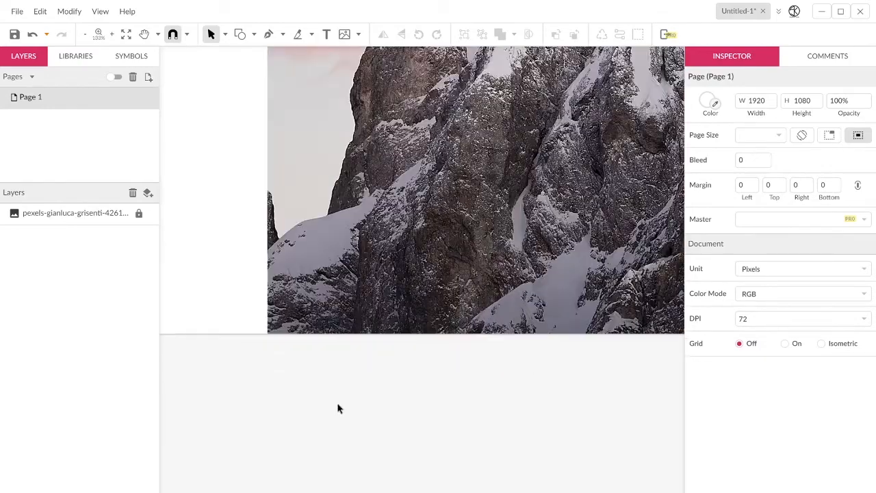
{"action": "left_click_drag", "start_coordinate": [318, 294], "coordinate": [315, 391]}
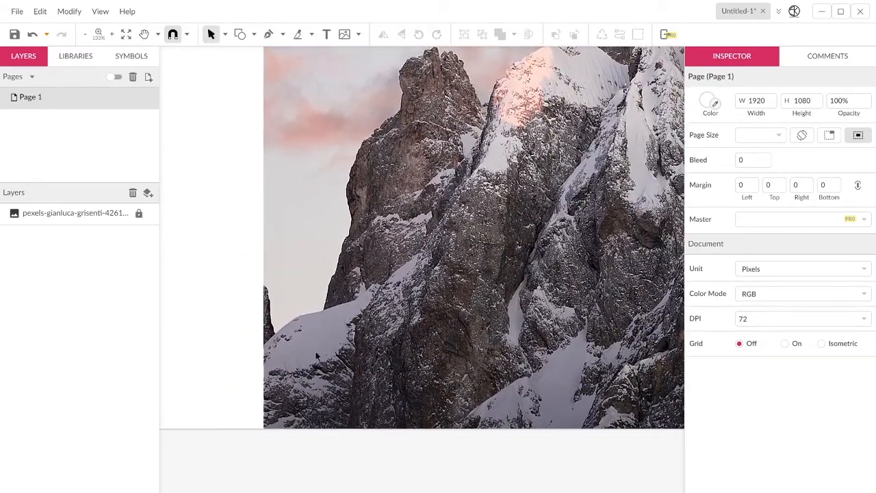
{"action": "scroll", "coordinate": [317, 356], "scroll_direction": "down", "scroll_amount": 2}
{"action": "scroll", "coordinate": [317, 356], "scroll_direction": "up", "scroll_amount": 1}
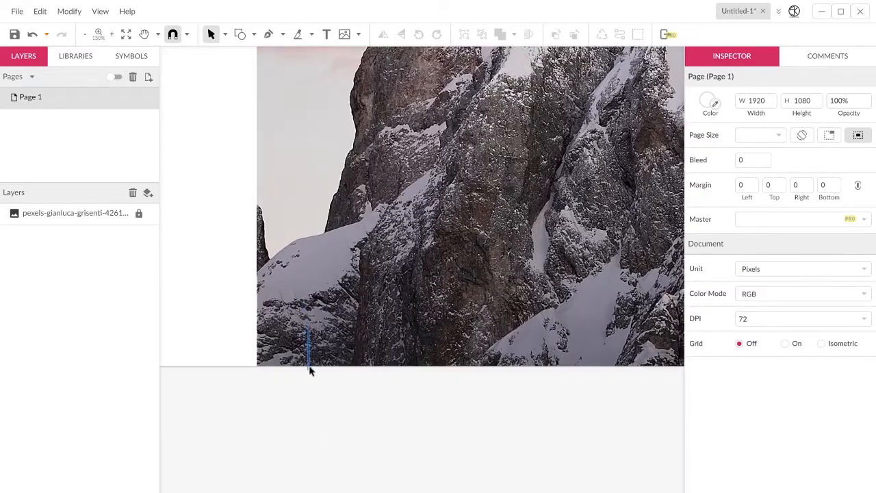
{"action": "key", "text": "space"}
{"action": "left_click_drag", "start_coordinate": [313, 317], "coordinate": [313, 384]}
{"action": "left_click_drag", "start_coordinate": [371, 251], "coordinate": [385, 290]}
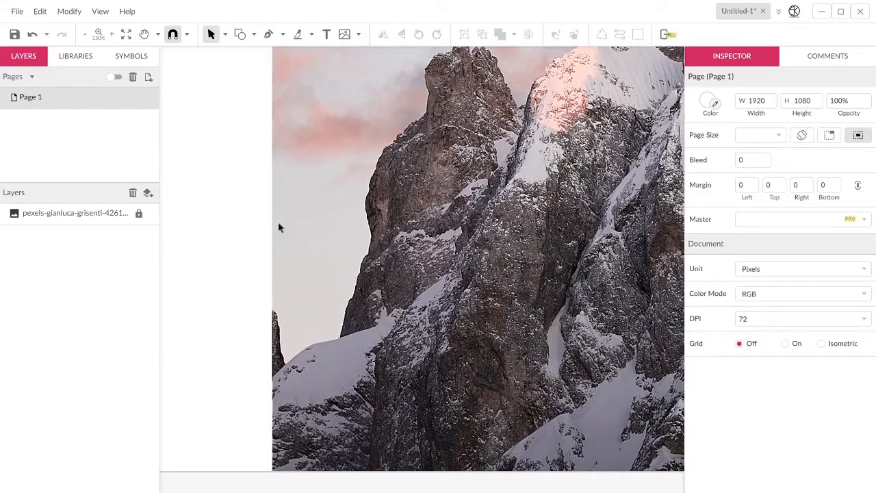
Save the design to the cloud under the name "minimalist mountains".
{"action": "left_click", "coordinate": [14, 35]}
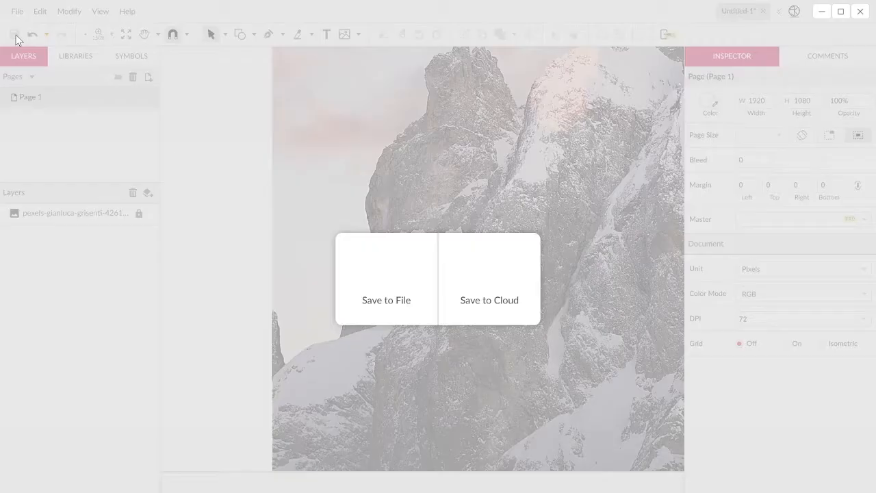
{"action": "left_click", "coordinate": [485, 302]}
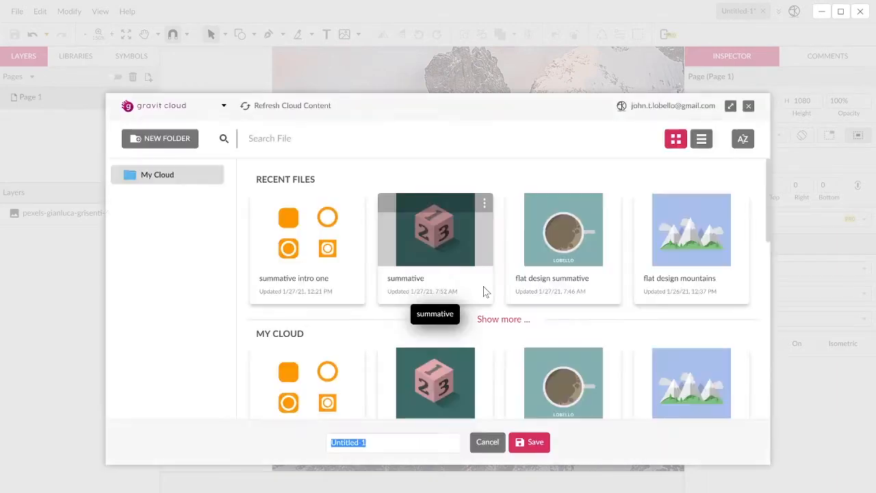
{"action": "type", "text": "minimalist mountains"}
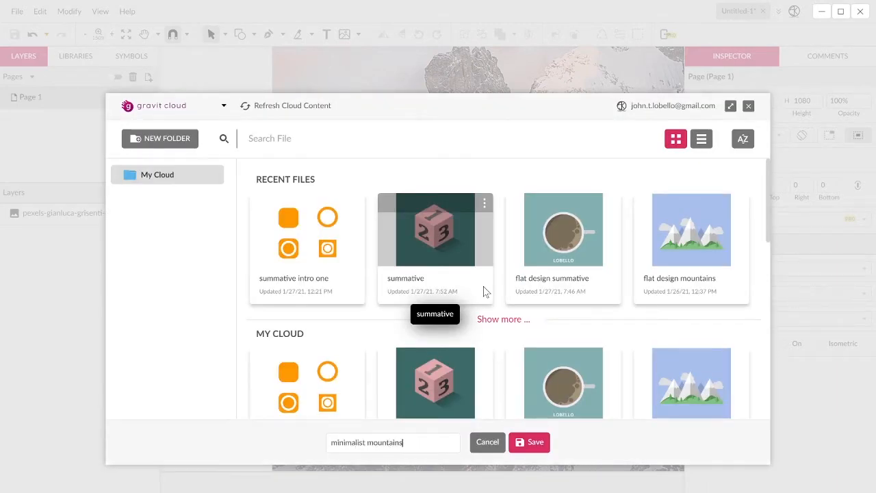
{"action": "key", "text": "Return"}
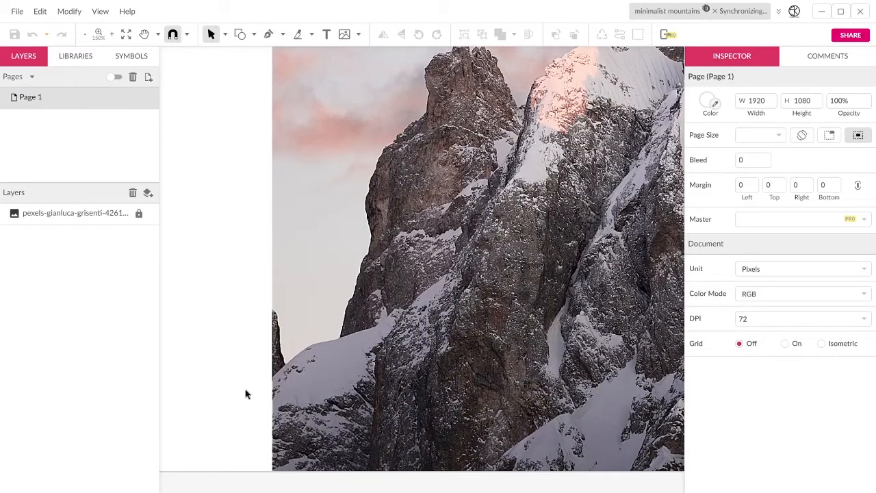
Start a Pen path at X 554, Y 992 just outside the photo's left edge and trace the snowy slope onto the cliff's foot.
{"action": "key", "text": "p"}
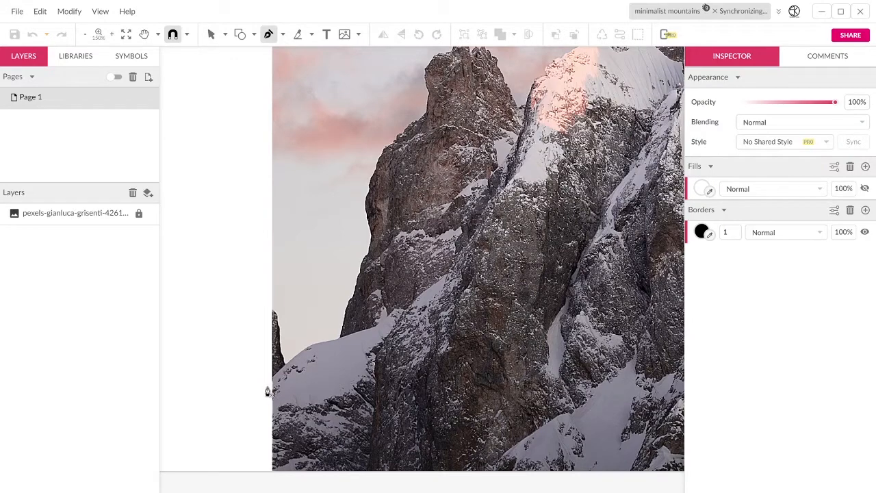
{"action": "left_click", "coordinate": [267, 386]}
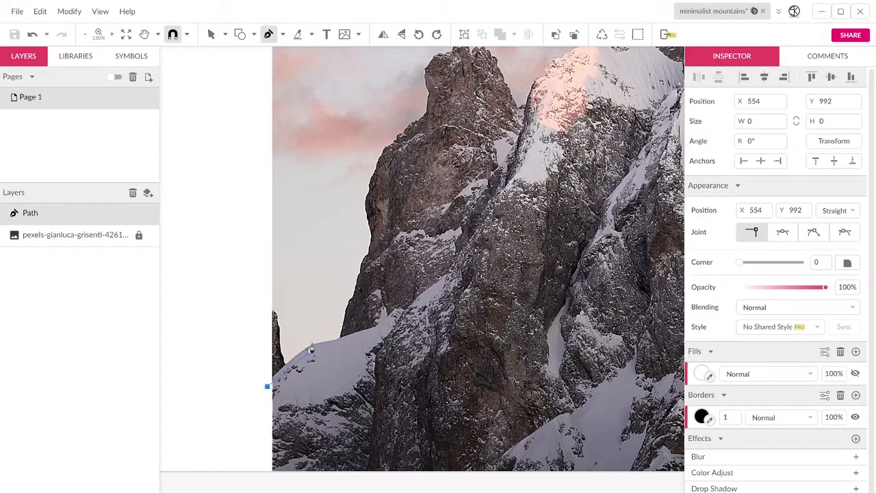
{"action": "left_click", "coordinate": [310, 342]}
{"action": "left_click_drag", "start_coordinate": [311, 347], "coordinate": [330, 341]}
{"action": "left_click", "coordinate": [332, 340]}
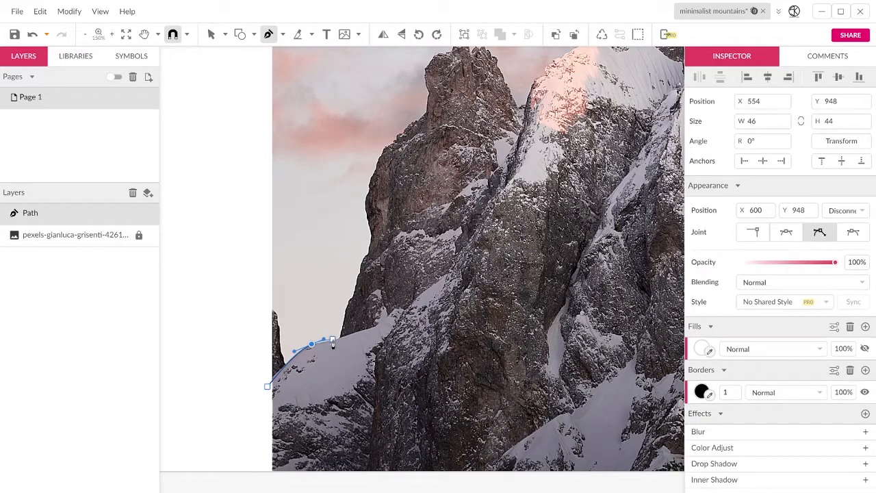
{"action": "left_click_drag", "start_coordinate": [337, 342], "coordinate": [361, 299]}
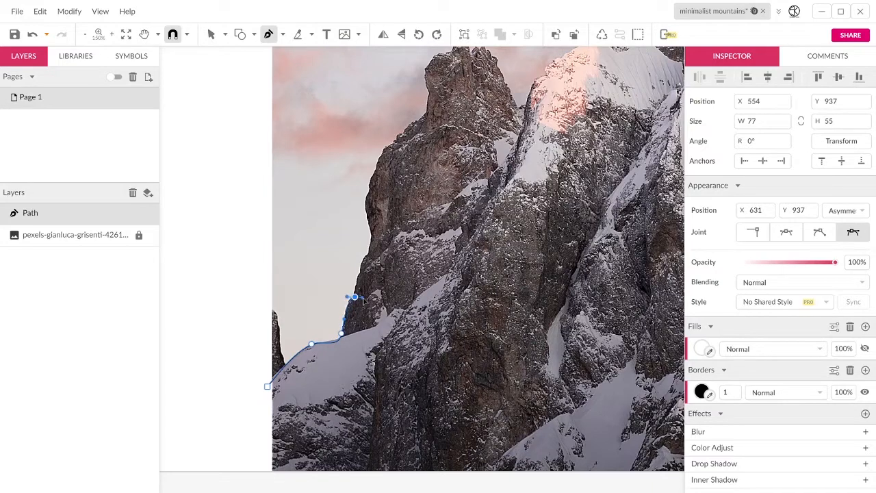
Continue the path with curved anchors up the left cliff edge and onto the first rocky summit.
{"action": "left_click", "coordinate": [358, 274]}
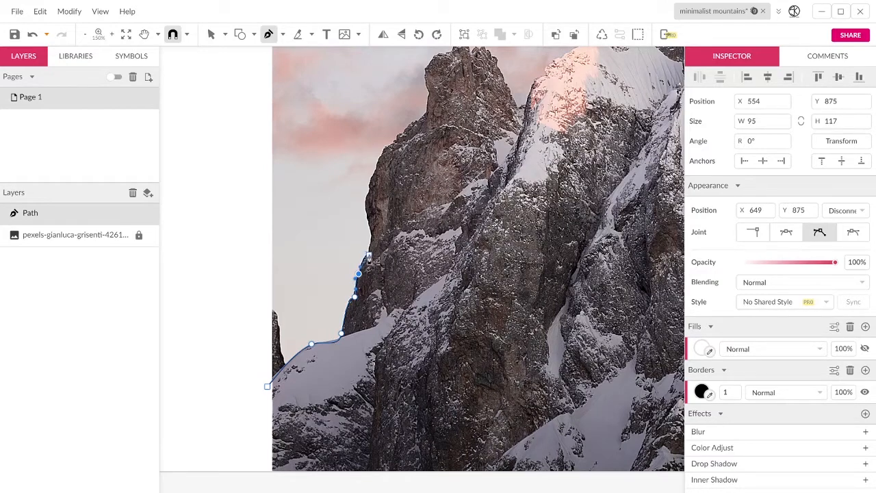
{"action": "left_click", "coordinate": [369, 255]}
{"action": "left_click", "coordinate": [369, 228]}
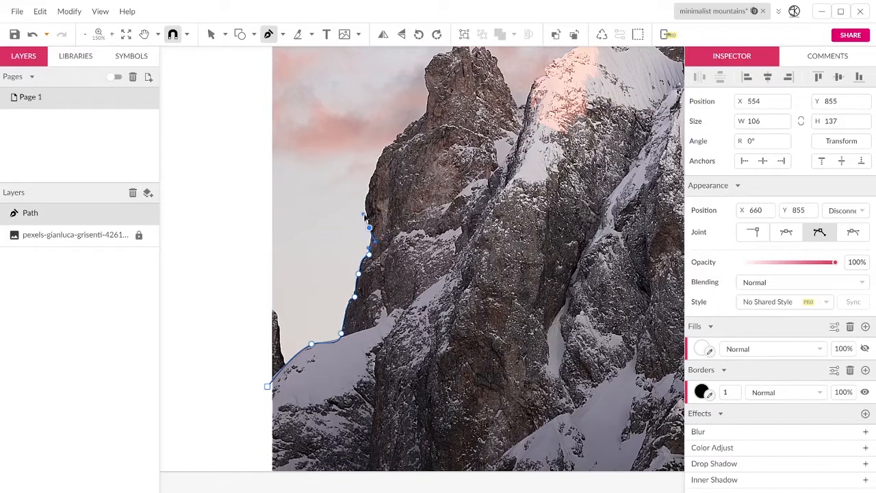
{"action": "scroll", "coordinate": [369, 218], "scroll_direction": "up", "scroll_amount": 3}
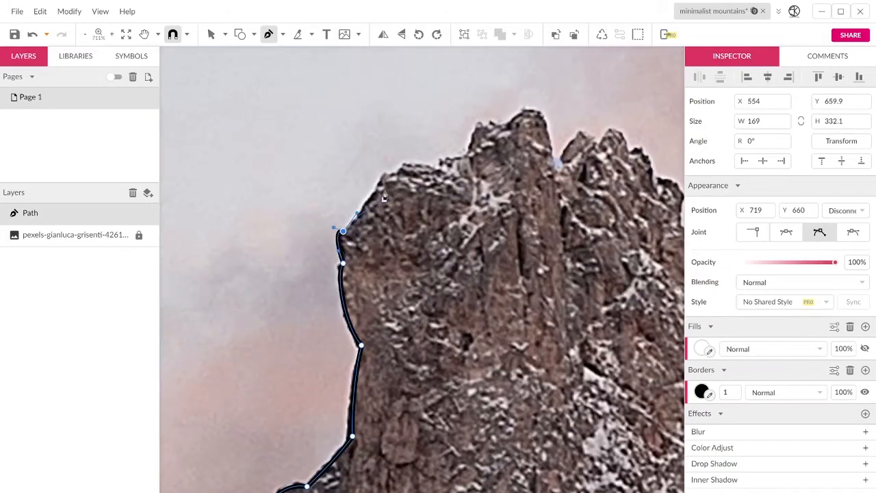
{"action": "left_click", "coordinate": [465, 153]}
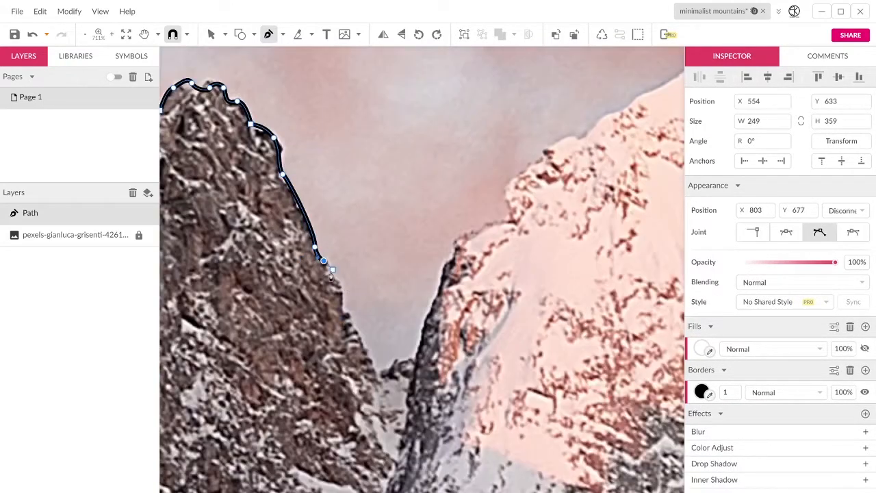
Trace the path down the first summit's right flank, through the notch and up onto the sunlit snowy slope.
{"action": "left_click", "coordinate": [341, 299]}
{"action": "left_click", "coordinate": [379, 373]}
{"action": "left_click", "coordinate": [414, 359]}
{"action": "left_click", "coordinate": [428, 311]}
{"action": "left_click", "coordinate": [438, 265]}
{"action": "left_click", "coordinate": [455, 245]}
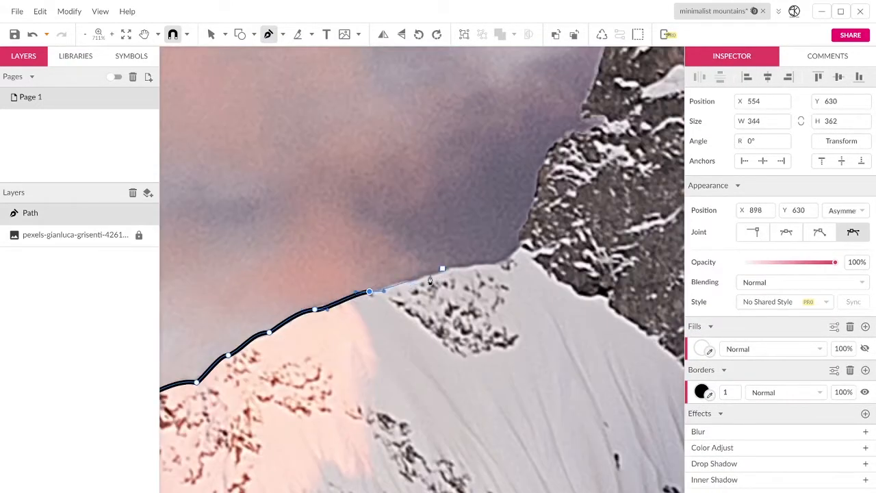
Continue the outline over the two small rock pinnacles and up the jagged ridge beyond them.
{"action": "left_click", "coordinate": [326, 331]}
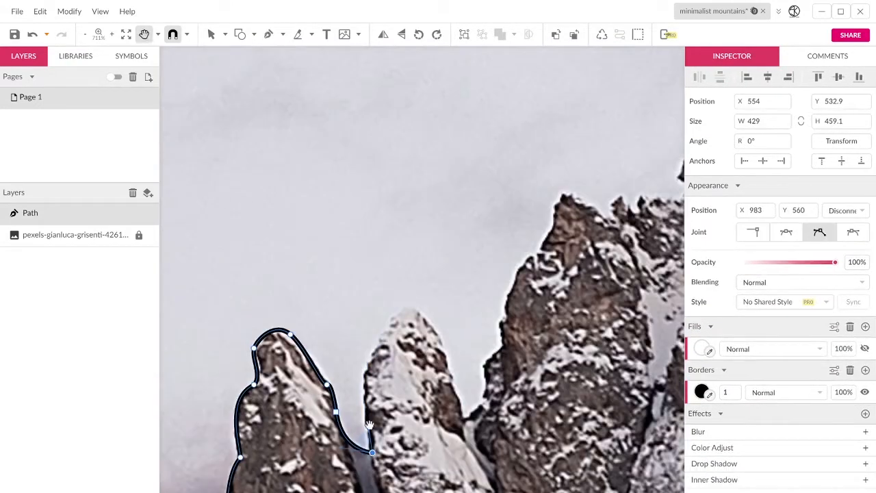
{"action": "left_click", "coordinate": [473, 308]}
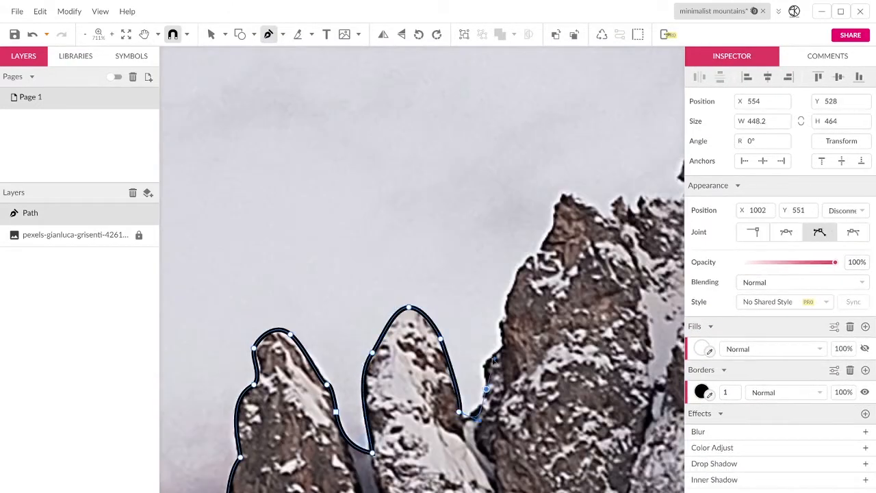
{"action": "left_click", "coordinate": [569, 195]}
{"action": "left_click", "coordinate": [443, 279]}
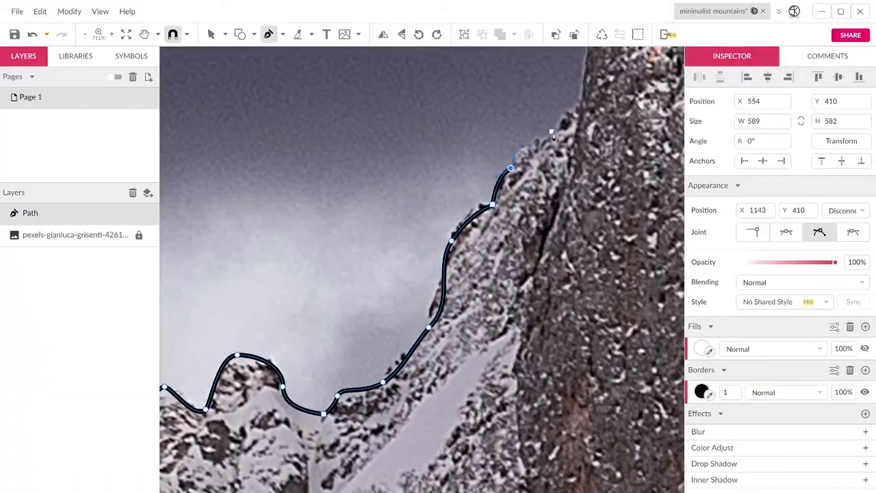
Trace the outline up the steep left face of the main peak and over its summit.
{"action": "left_click_drag", "start_coordinate": [372, 208], "coordinate": [395, 176]}
{"action": "left_click", "coordinate": [404, 301]}
{"action": "left_click", "coordinate": [410, 305]}
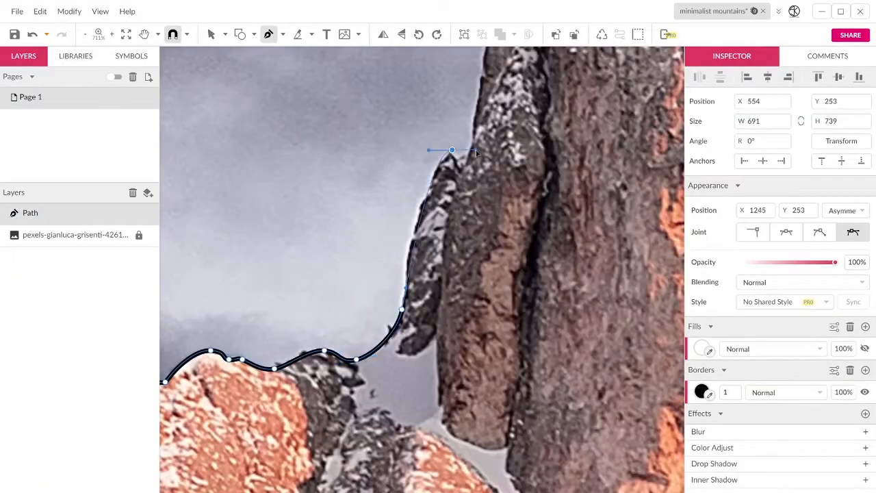
{"action": "left_click", "coordinate": [472, 192]}
{"action": "left_click_drag", "start_coordinate": [365, 234], "coordinate": [384, 243]}
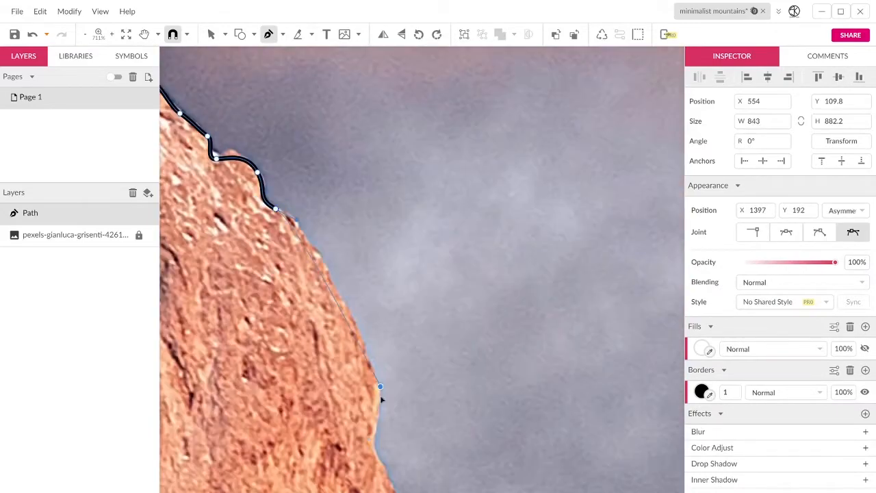
Trace down the main peak's right side and close the outline below the page as a visibly filled shape about 1227 × 1079 px.
{"action": "left_click", "coordinate": [431, 381]}
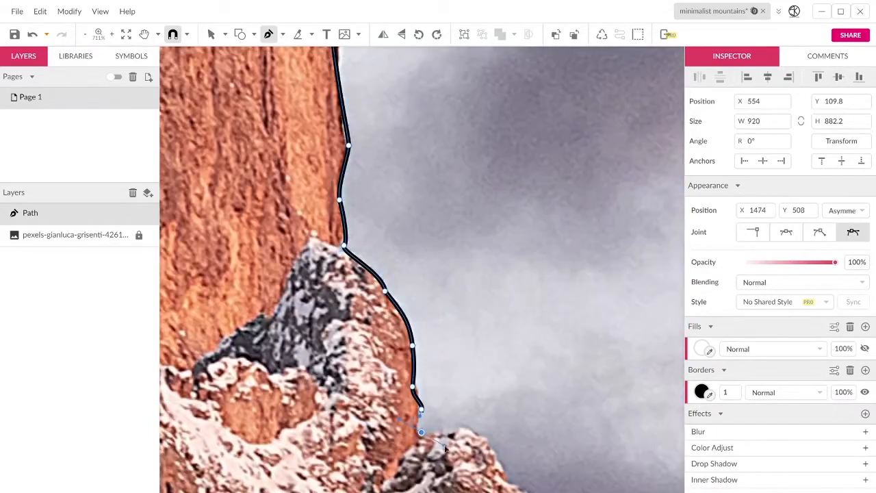
{"action": "left_click", "coordinate": [370, 282]}
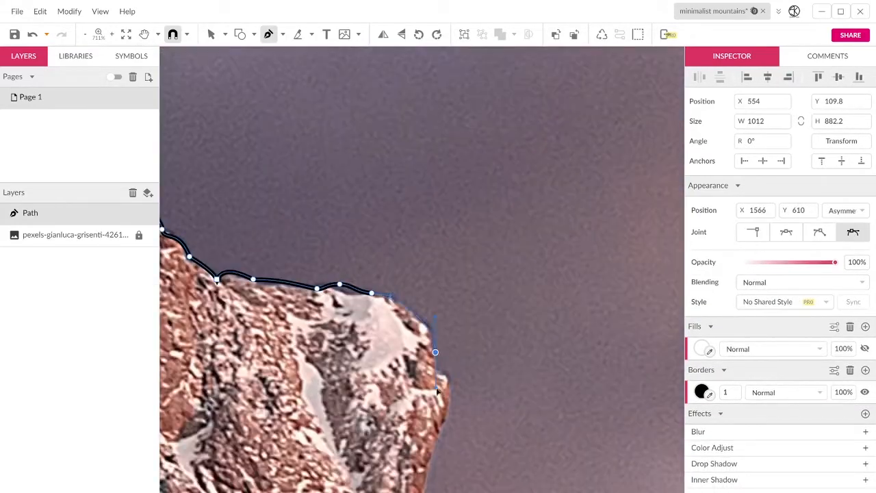
{"action": "left_click_drag", "start_coordinate": [510, 319], "coordinate": [595, 316]}
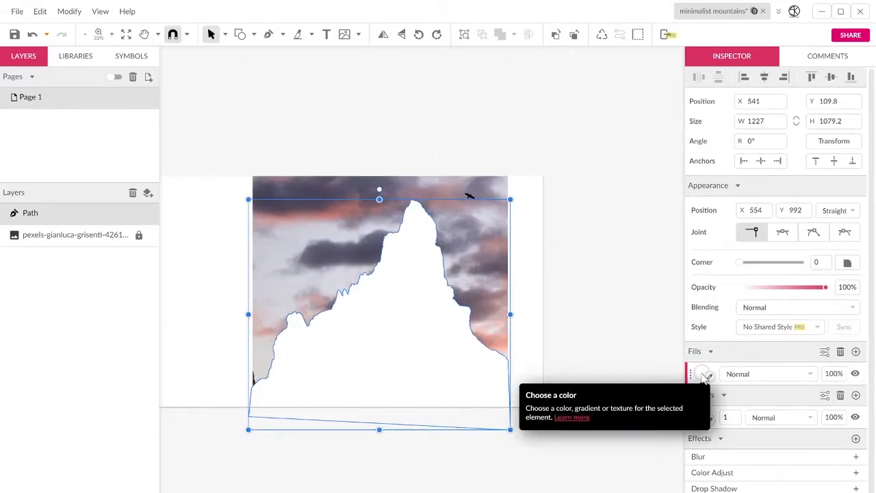
Set the mountain shape's fill color to blue #4A86E8 and its border width to 0.
{"action": "left_click", "coordinate": [703, 374]}
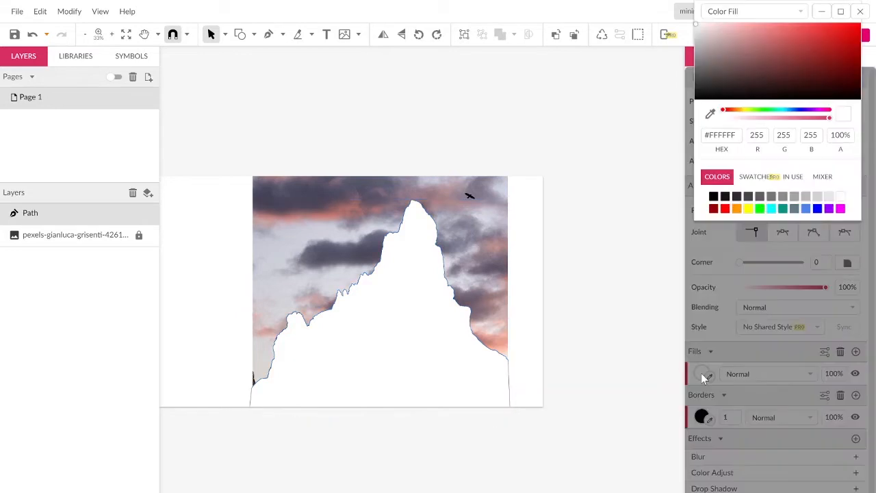
{"action": "left_click", "coordinate": [806, 208]}
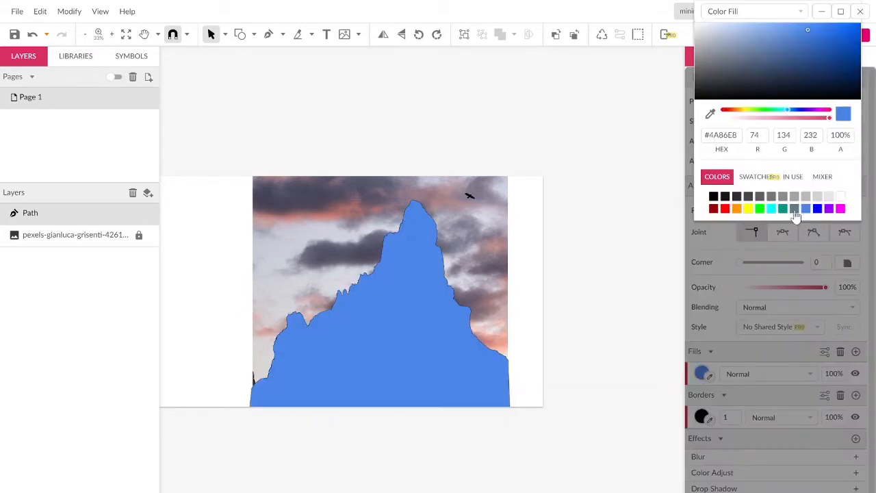
{"action": "left_click", "coordinate": [727, 421]}
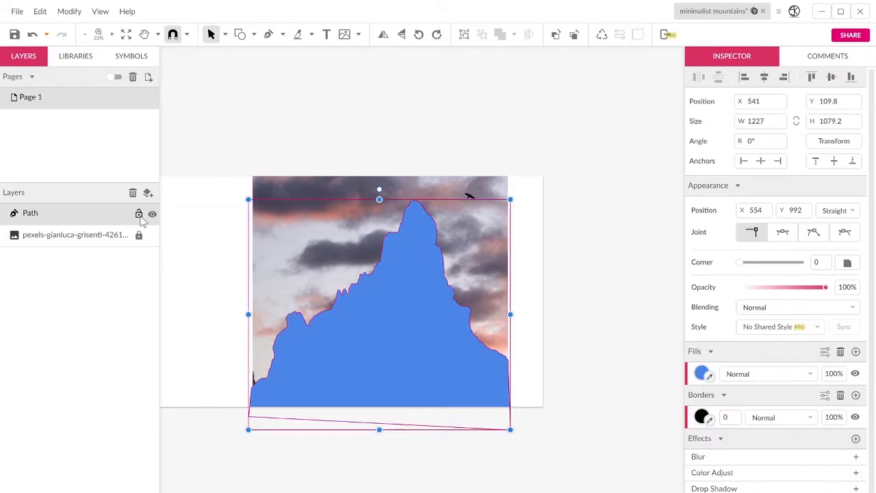
Lock and hide the blue mountain path and delete the reference photo beneath it.
{"action": "left_click", "coordinate": [138, 214]}
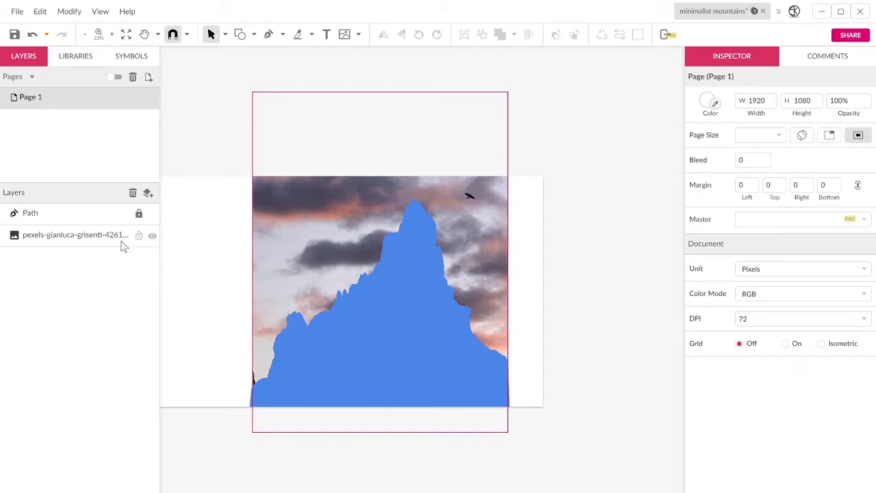
{"action": "left_click", "coordinate": [122, 245]}
{"action": "key", "text": "Delete"}
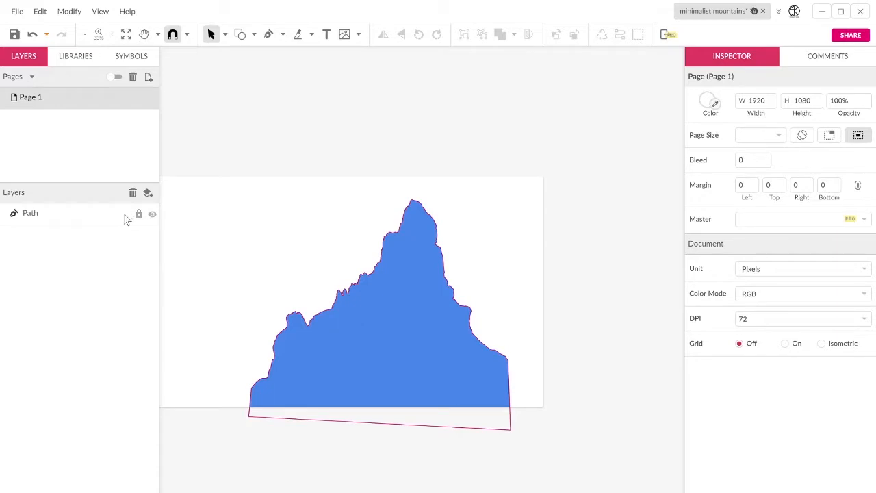
{"action": "left_click", "coordinate": [152, 215]}
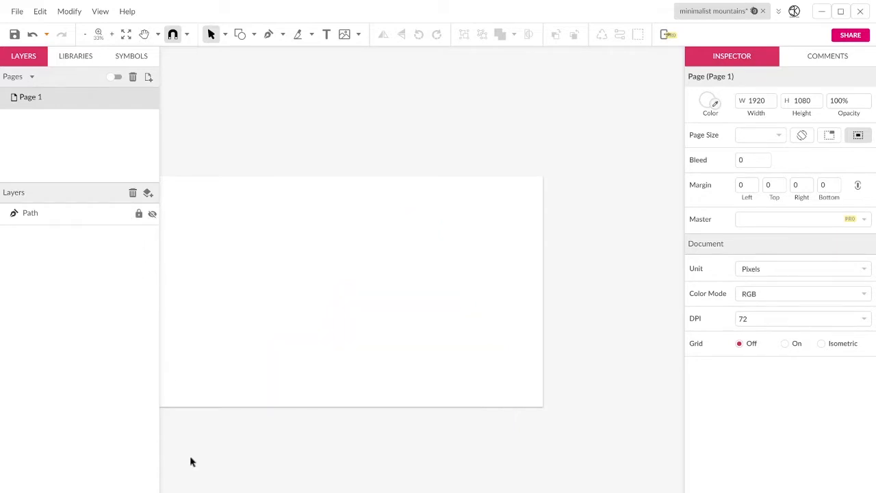
Import the Pexels photo ending in 2356059 and enlarge it proportionally to the page width, 1920 × 1200 px.
{"action": "left_click", "coordinate": [345, 34]}
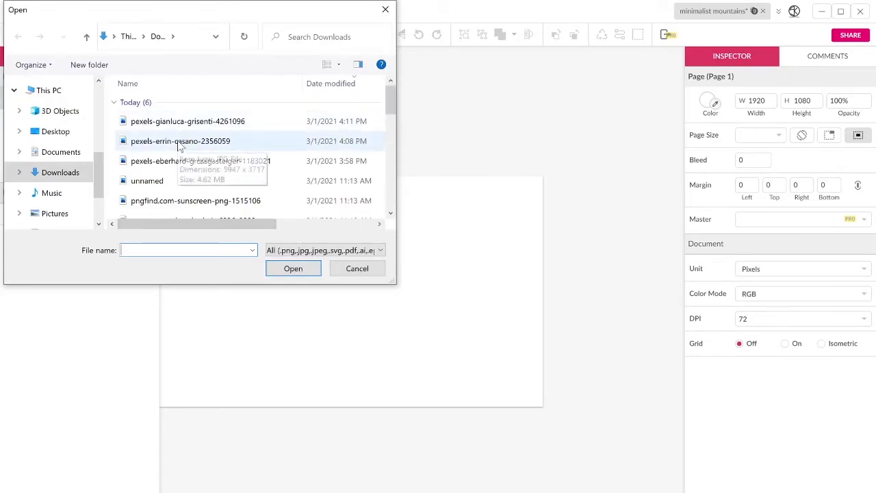
{"action": "double_click", "coordinate": [180, 141]}
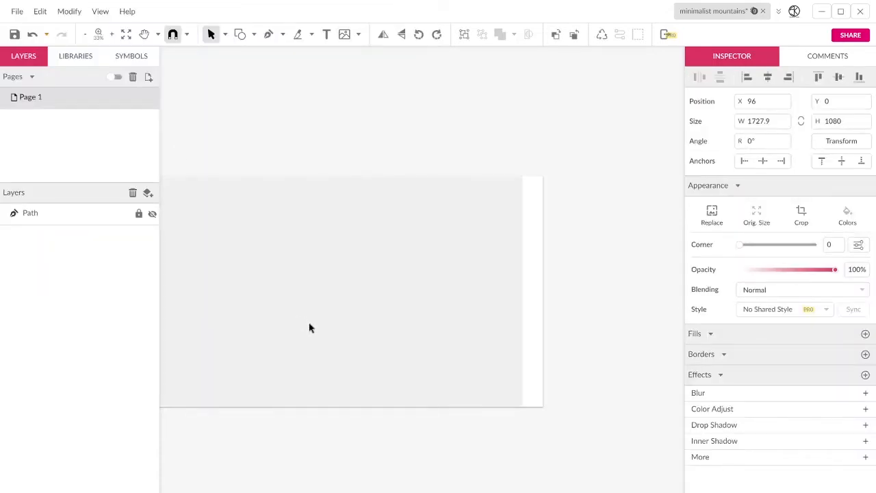
{"action": "key", "text": "space"}
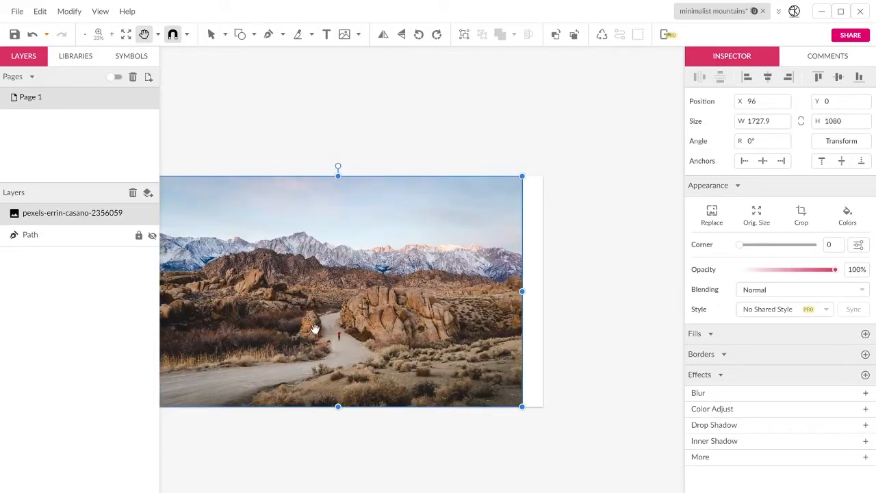
{"action": "left_click_drag", "start_coordinate": [316, 329], "coordinate": [350, 338]}
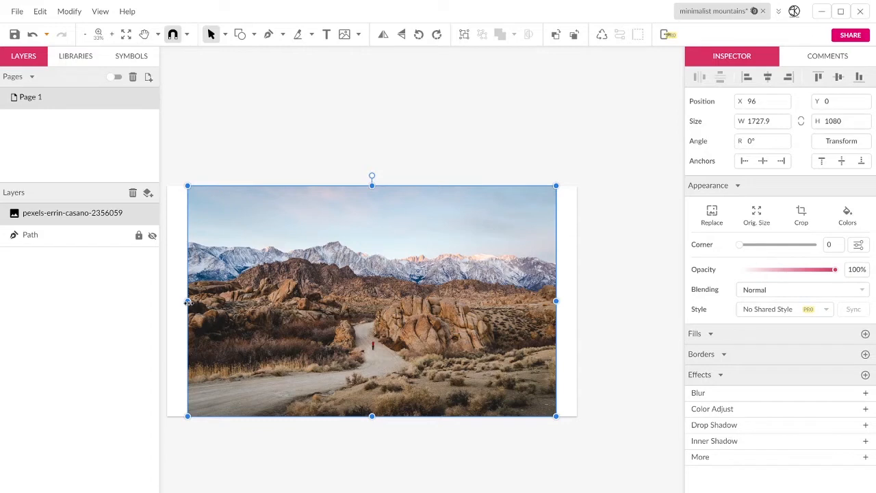
{"action": "left_click_drag", "start_coordinate": [188, 302], "coordinate": [168, 314]}
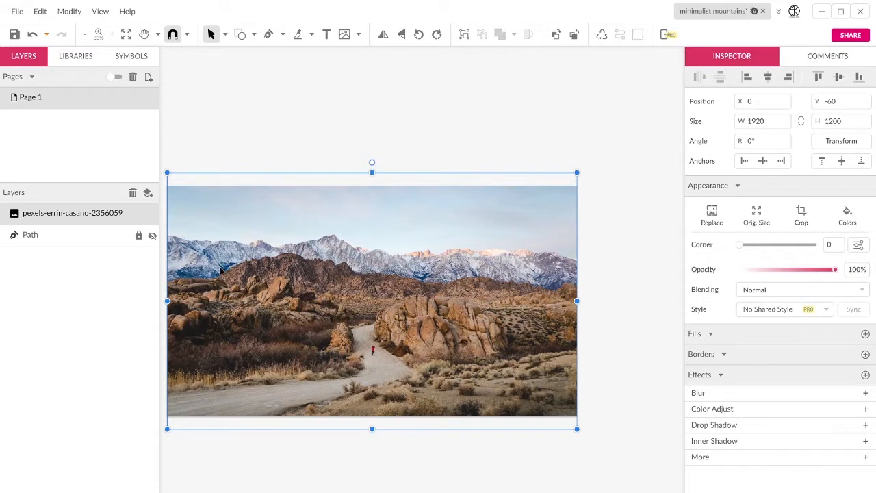
Lock the new desert mountain photo layer for tracing.
{"action": "scroll", "coordinate": [228, 269], "scroll_direction": "up", "scroll_amount": 2}
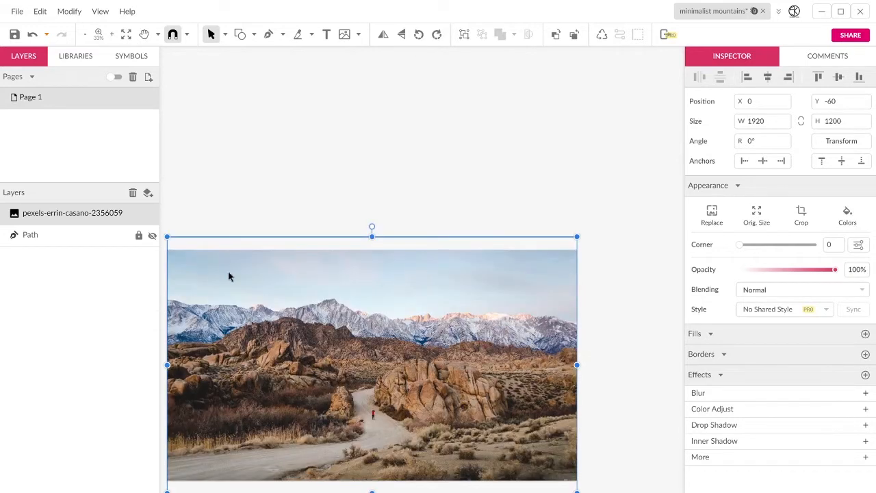
{"action": "scroll", "coordinate": [194, 319], "scroll_direction": "up", "scroll_amount": 4}
{"action": "scroll", "coordinate": [194, 319], "scroll_direction": "down", "scroll_amount": 6}
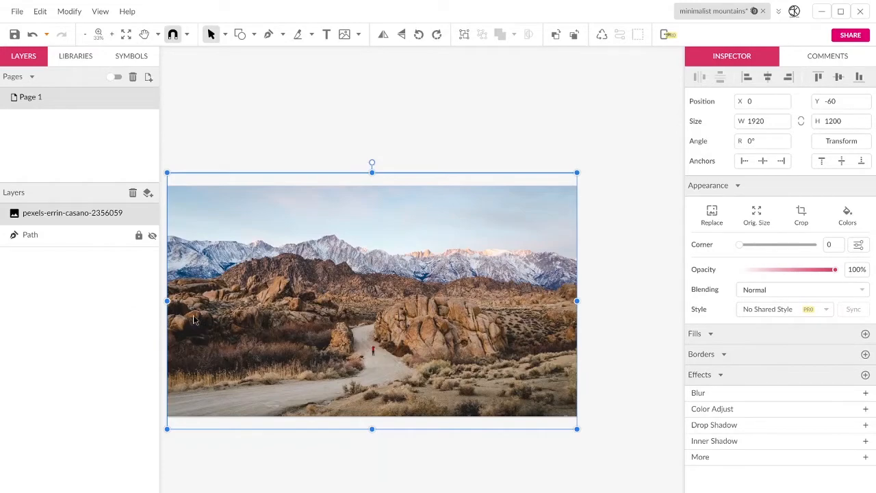
{"action": "scroll", "coordinate": [200, 273], "scroll_direction": "up", "scroll_amount": 3}
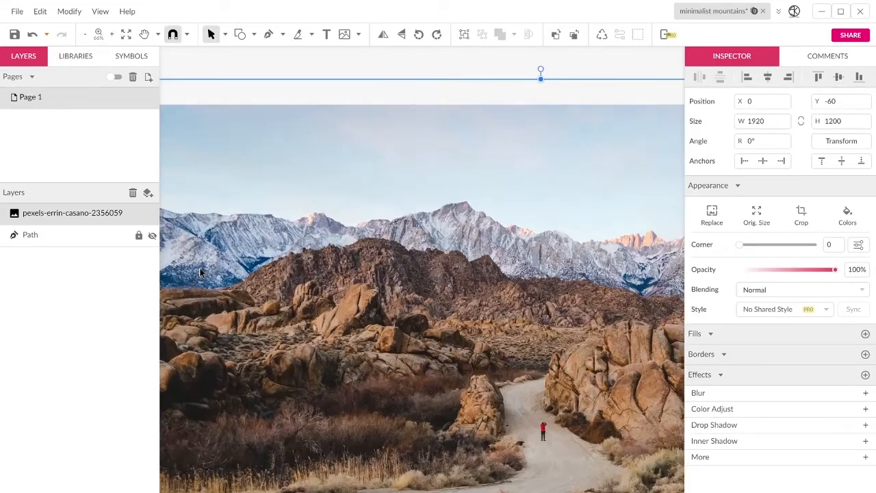
{"action": "key", "text": "space"}
{"action": "left_click_drag", "start_coordinate": [204, 273], "coordinate": [373, 335]}
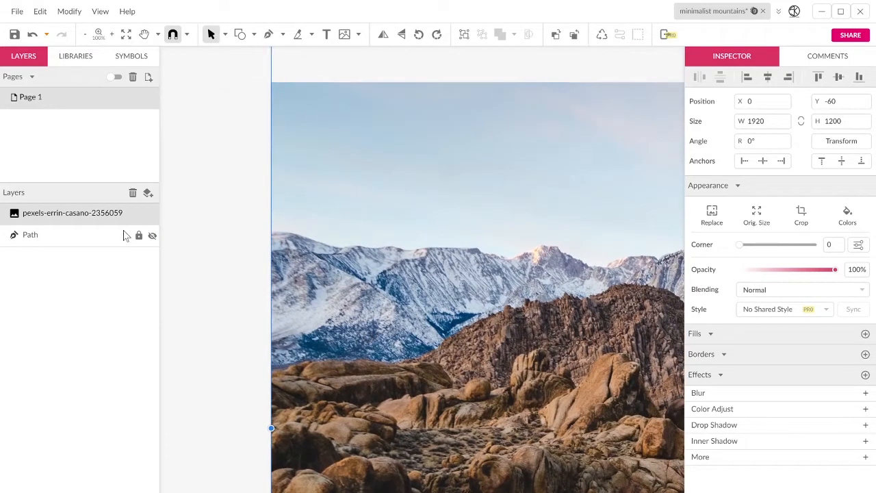
{"action": "left_click", "coordinate": [139, 214]}
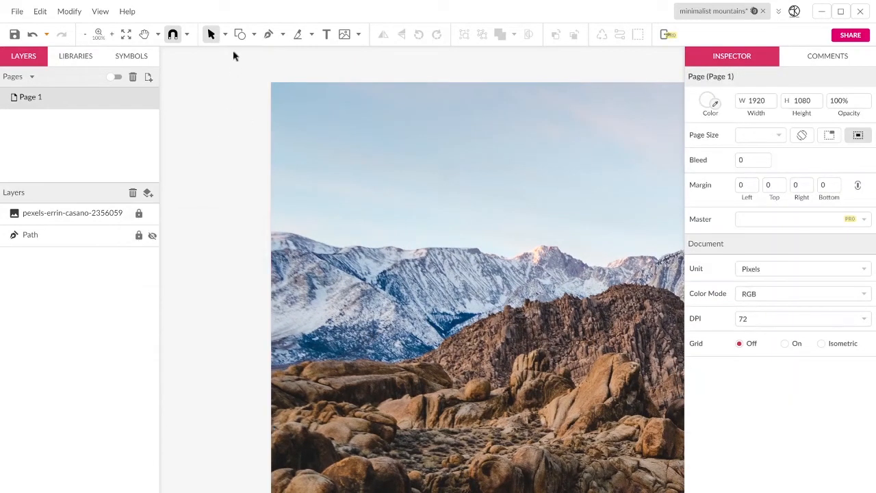
Start a Pen tool path just outside the photo's left edge and trace the first stretch of the snowy ridgeline.
{"action": "left_click", "coordinate": [270, 37]}
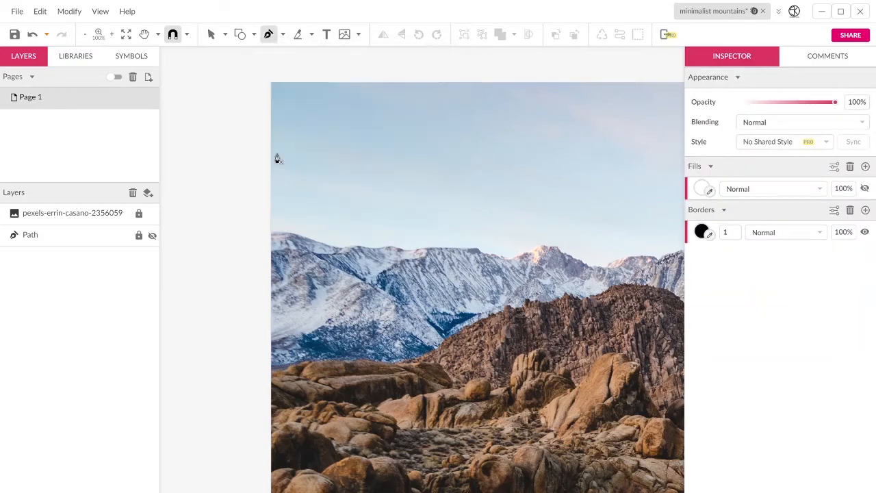
{"action": "left_click", "coordinate": [262, 238]}
{"action": "scroll", "coordinate": [262, 239], "scroll_direction": "up", "scroll_amount": 4}
{"action": "left_click_drag", "start_coordinate": [384, 273], "coordinate": [404, 268]}
{"action": "left_click", "coordinate": [415, 258]}
{"action": "left_click", "coordinate": [440, 250]}
{"action": "left_click", "coordinate": [488, 254]}
{"action": "left_click", "coordinate": [532, 289]}
Continue the ridgeline outline over the highest snowy peak and down its right shoulder.
{"action": "mouse_move", "coordinate": [581, 316]}
{"action": "left_mouse_down"}
{"action": "mouse_move", "coordinate": [588, 327]}
{"action": "mouse_move", "coordinate": [147, 341]}
{"action": "left_mouse_up"}
{"action": "left_click", "coordinate": [337, 300]}
{"action": "left_click", "coordinate": [424, 289]}
{"action": "scroll", "coordinate": [425, 290], "scroll_direction": "up", "scroll_amount": 4}
{"action": "left_click", "coordinate": [270, 291]}
{"action": "left_click", "coordinate": [392, 261]}
{"action": "left_click", "coordinate": [470, 362]}
{"action": "left_click", "coordinate": [527, 384]}
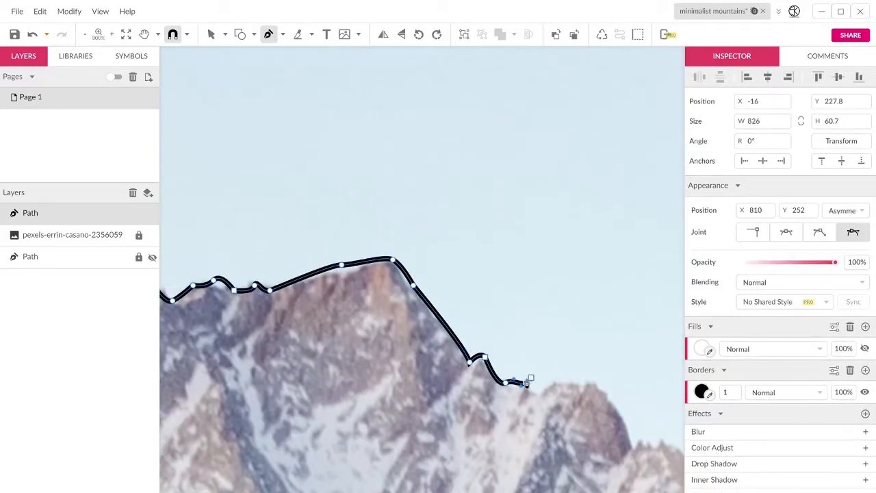
Trace the uneven ridgeline descending to the right of the highest peak, with curved anchor points along its bumps.
{"action": "left_click", "coordinate": [629, 449]}
{"action": "left_click", "coordinate": [292, 366]}
{"action": "left_click", "coordinate": [343, 431]}
{"action": "left_click", "coordinate": [276, 386]}
{"action": "left_click", "coordinate": [459, 429]}
{"action": "left_click", "coordinate": [500, 459]}
{"action": "left_click_drag", "start_coordinate": [629, 489], "coordinate": [380, 477]}
{"action": "left_click_drag", "start_coordinate": [513, 457], "coordinate": [549, 448]}
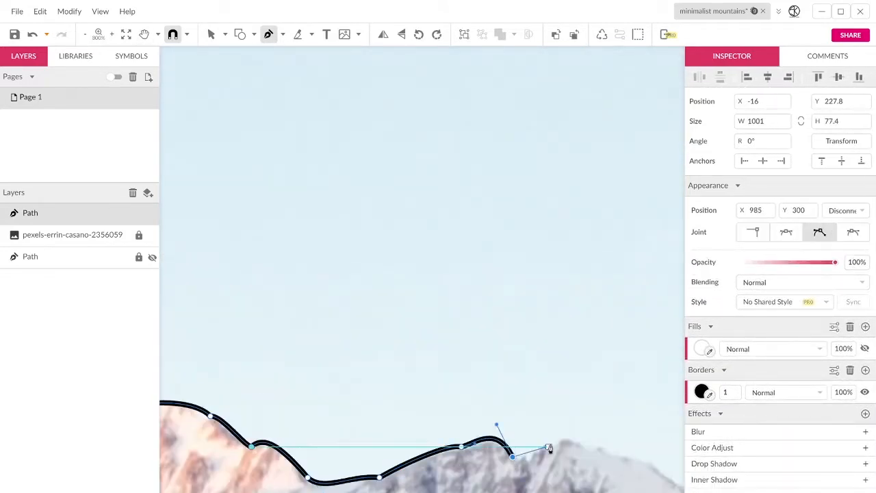
Extend the outline along the descending ridge to the foot of the orange sunlit crags.
{"action": "left_click_drag", "start_coordinate": [571, 479], "coordinate": [225, 382]}
{"action": "left_click", "coordinate": [324, 460]}
{"action": "left_click", "coordinate": [409, 445]}
{"action": "left_click", "coordinate": [431, 418]}
{"action": "left_click_drag", "start_coordinate": [251, 422], "coordinate": [274, 418]}
{"action": "left_click_drag", "start_coordinate": [349, 424], "coordinate": [360, 445]}
{"action": "left_click", "coordinate": [422, 470]}
{"action": "left_click_drag", "start_coordinate": [429, 482], "coordinate": [253, 338]}
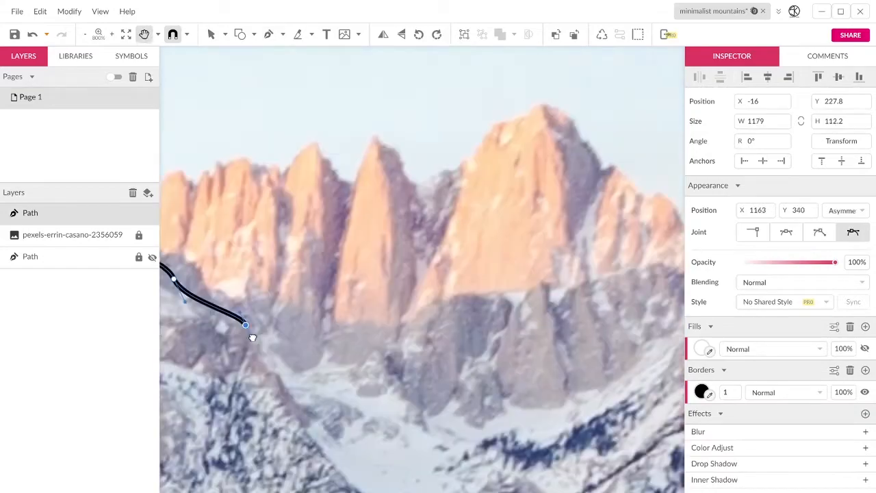
Carry the outline beneath the orange crags and up over the sunlit peaks beyond them.
{"action": "left_click_drag", "start_coordinate": [359, 418], "coordinate": [378, 409]}
{"action": "left_click", "coordinate": [309, 294]}
{"action": "left_click_drag", "start_coordinate": [362, 330], "coordinate": [402, 323]}
{"action": "left_click", "coordinate": [262, 184]}
{"action": "left_click", "coordinate": [330, 174]}
{"action": "left_click", "coordinate": [395, 159]}
{"action": "left_click", "coordinate": [519, 210]}
{"action": "left_click_drag", "start_coordinate": [550, 231], "coordinate": [565, 237]}
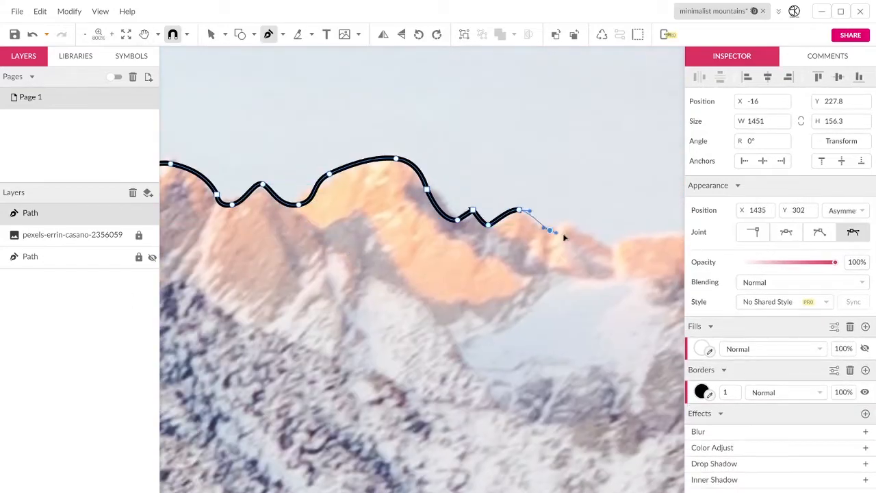
Trace the remaining low peaks of the ridgeline toward the photo's right edge.
{"action": "left_click", "coordinate": [284, 330]}
{"action": "left_click_drag", "start_coordinate": [362, 346], "coordinate": [391, 342]}
{"action": "left_click_drag", "start_coordinate": [489, 350], "coordinate": [516, 360]}
{"action": "left_click", "coordinate": [401, 386]}
{"action": "left_click_drag", "start_coordinate": [462, 380], "coordinate": [503, 400]}
{"action": "left_click", "coordinate": [293, 438]}
{"action": "left_click_drag", "start_coordinate": [372, 424], "coordinate": [384, 429]}
{"action": "left_click_drag", "start_coordinate": [591, 438], "coordinate": [250, 404]}
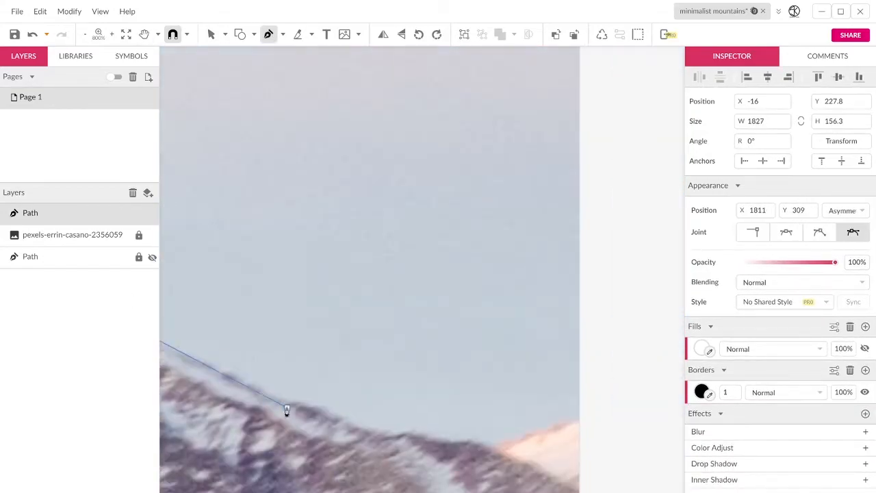
Finish the ridgeline past the photo's right edge and close the outline below the page as a shape about 2184 × 1034 px.
{"action": "left_click", "coordinate": [286, 408]}
{"action": "left_click", "coordinate": [493, 444]}
{"action": "left_click", "coordinate": [603, 417]}
{"action": "scroll", "coordinate": [586, 322], "scroll_direction": "down", "scroll_amount": 5}
{"action": "left_click", "coordinate": [596, 444]}
{"action": "left_click", "coordinate": [499, 464]}
{"action": "left_click", "coordinate": [248, 472]}
{"action": "left_click", "coordinate": [278, 310]}
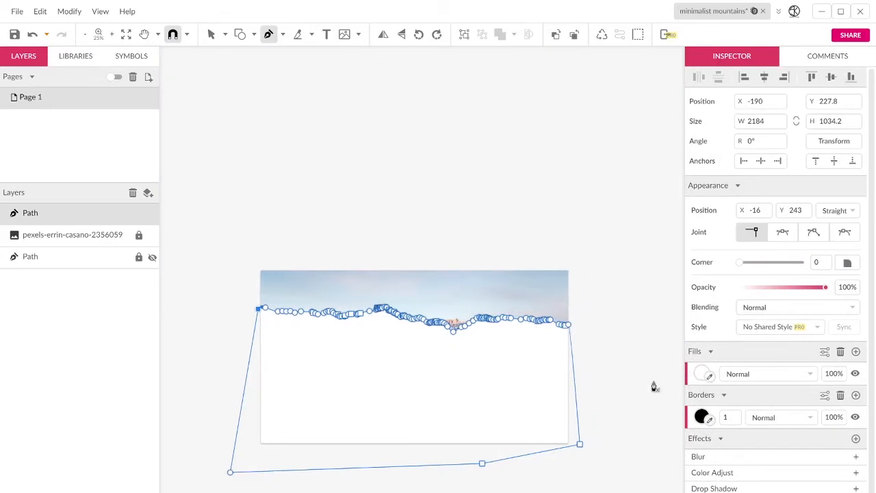
Set the ridge shape's fill color to teal #009688 and its border width to 0.
{"action": "left_click", "coordinate": [702, 374]}
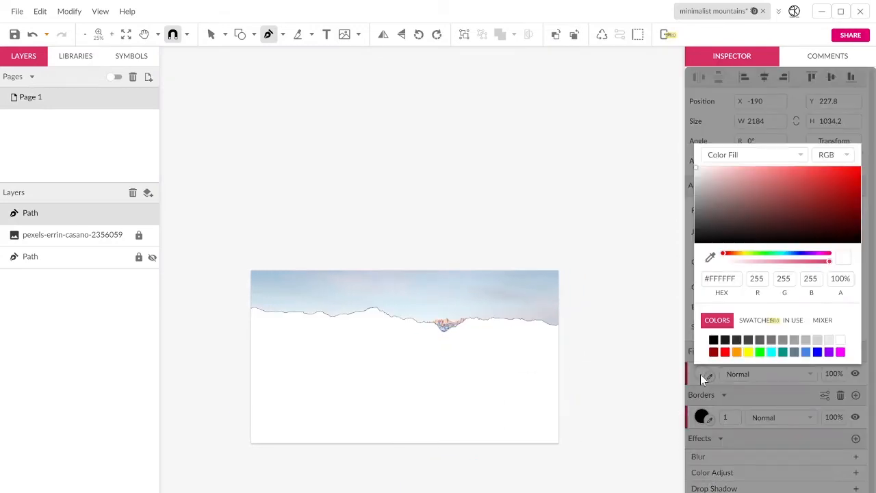
{"action": "left_click", "coordinate": [782, 352]}
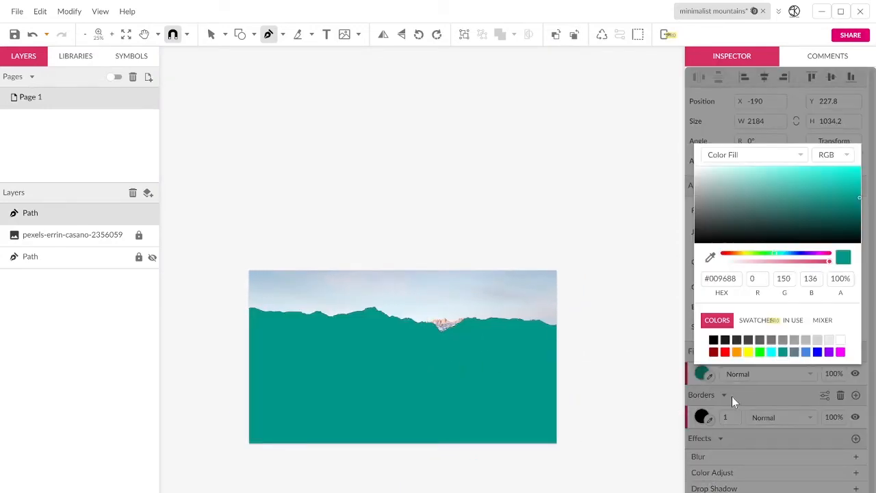
{"action": "left_click", "coordinate": [732, 402]}
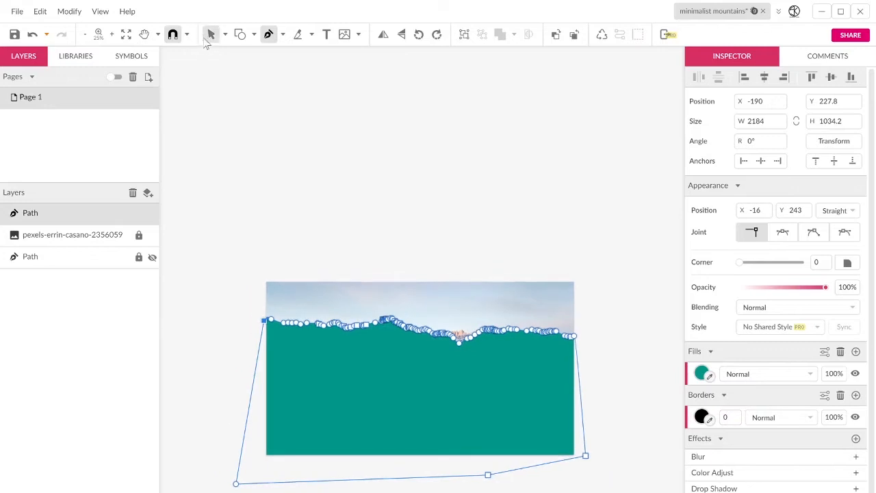
{"action": "left_click", "coordinate": [209, 35]}
{"action": "left_click", "coordinate": [107, 294]}
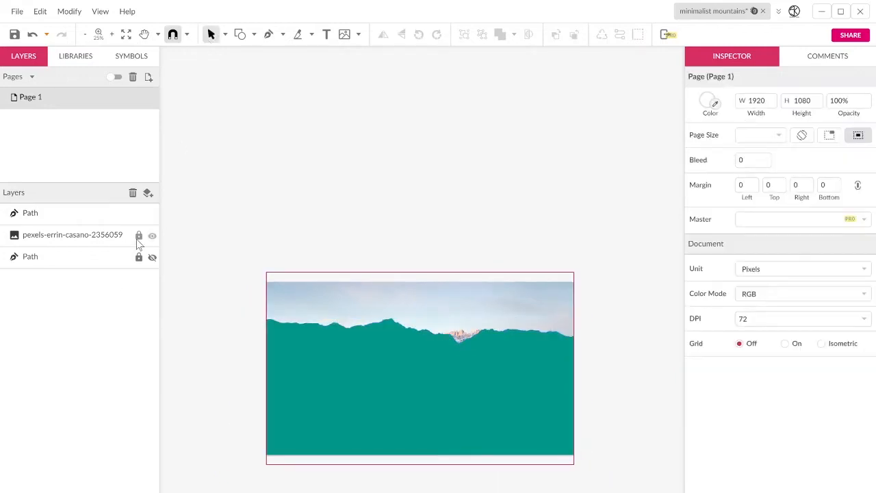
Delete the desert mountain photo and show the blue mountain path again.
{"action": "left_click", "coordinate": [124, 239]}
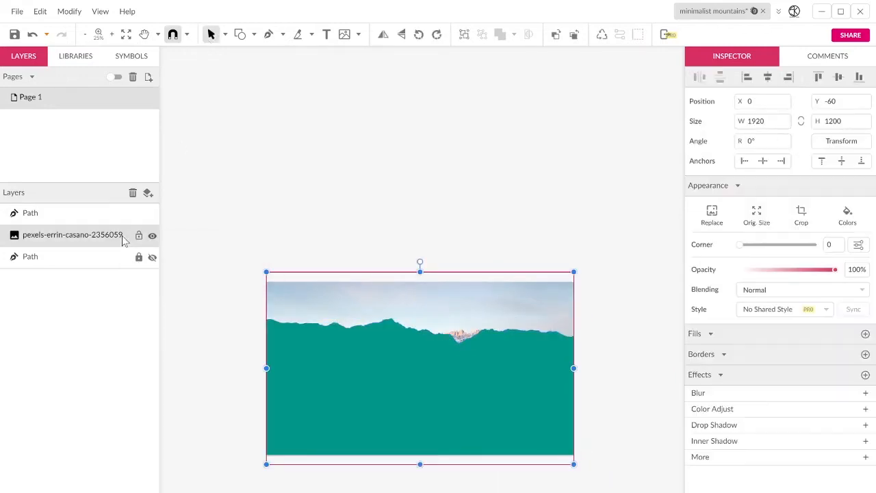
{"action": "key", "text": "Delete"}
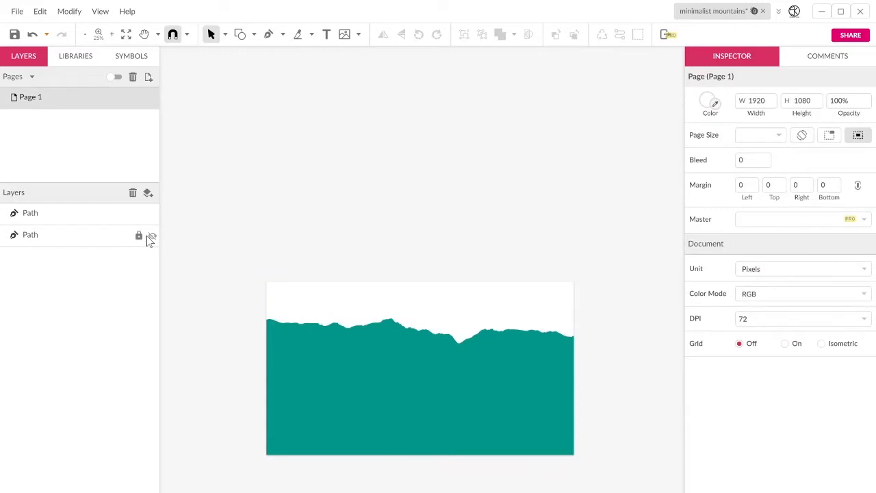
{"action": "left_click", "coordinate": [150, 236]}
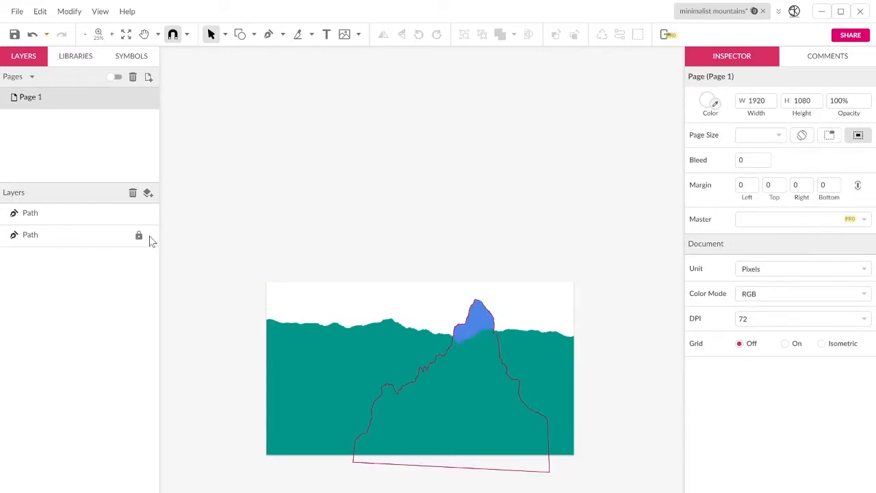
Move the teal ridge down to about X -177, Y 582 so more of the blue mountain shows above it.
{"action": "left_click", "coordinate": [80, 218]}
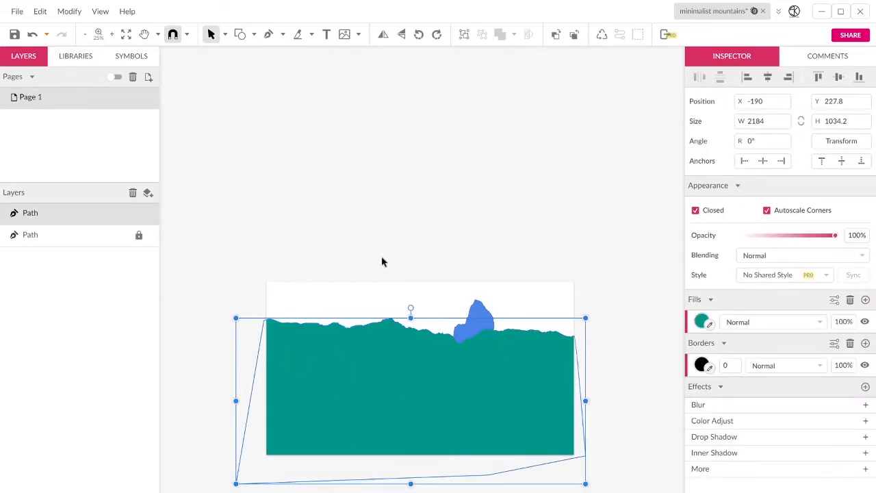
{"action": "left_click_drag", "start_coordinate": [446, 381], "coordinate": [451, 424]}
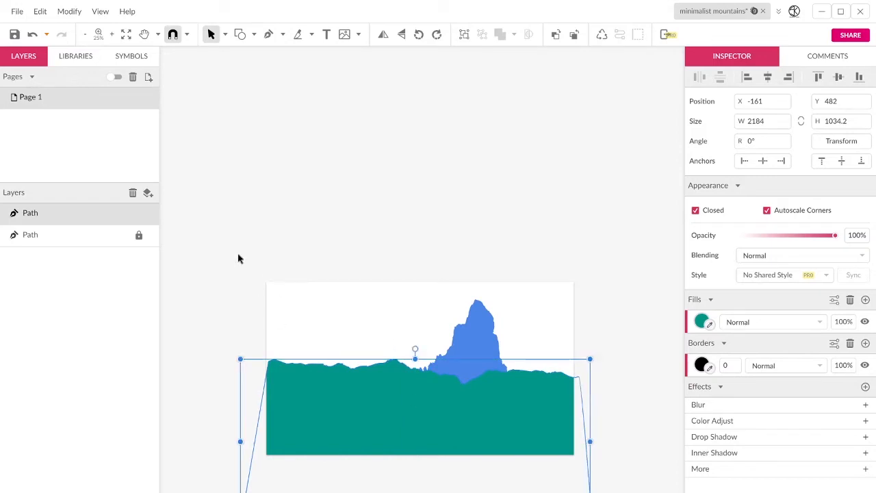
{"action": "left_click_drag", "start_coordinate": [432, 433], "coordinate": [431, 451]}
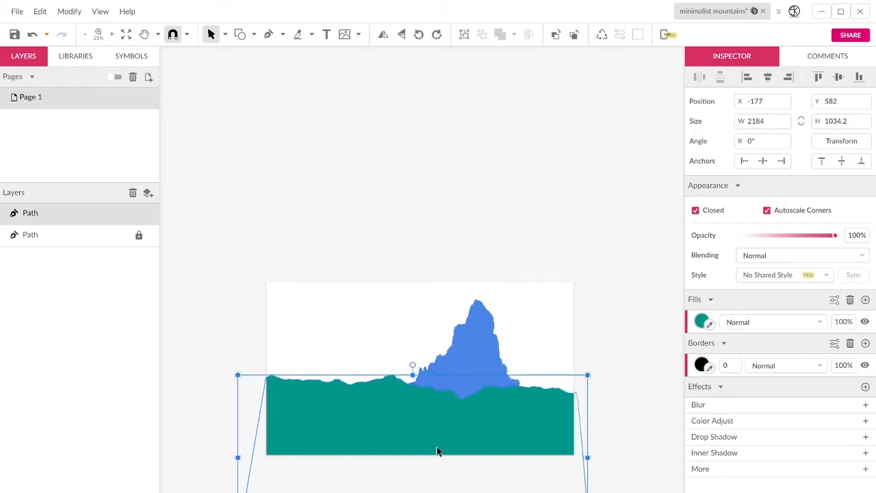
Unlock the blue mountain and move it to about X 776, Y 14, and raise the teal ridge to about Y 562.
{"action": "left_click", "coordinate": [480, 352]}
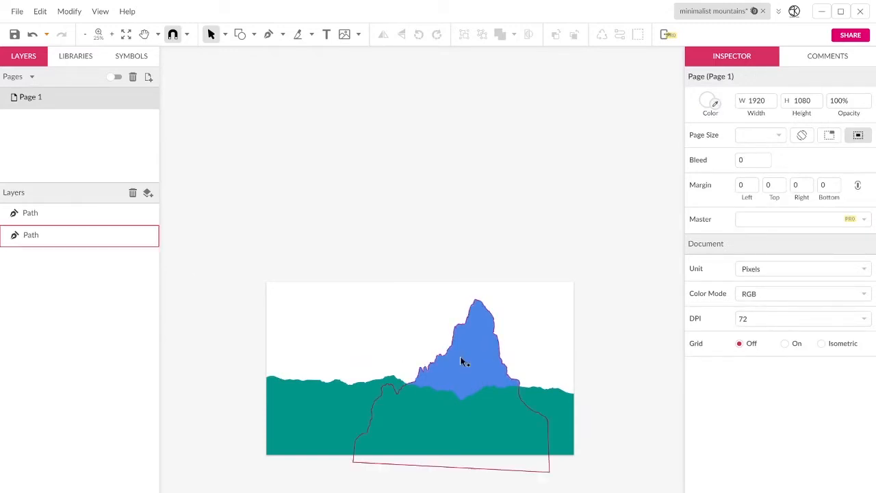
{"action": "left_click_drag", "start_coordinate": [461, 358], "coordinate": [499, 346]}
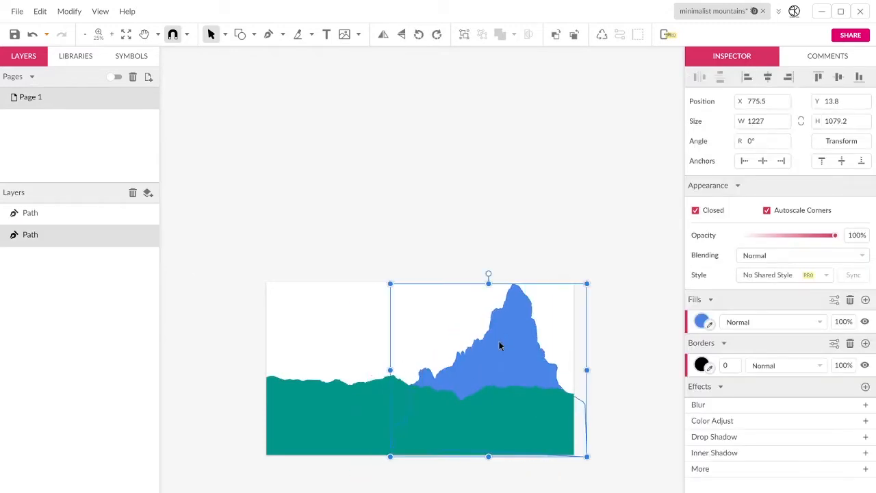
{"action": "left_click", "coordinate": [448, 396]}
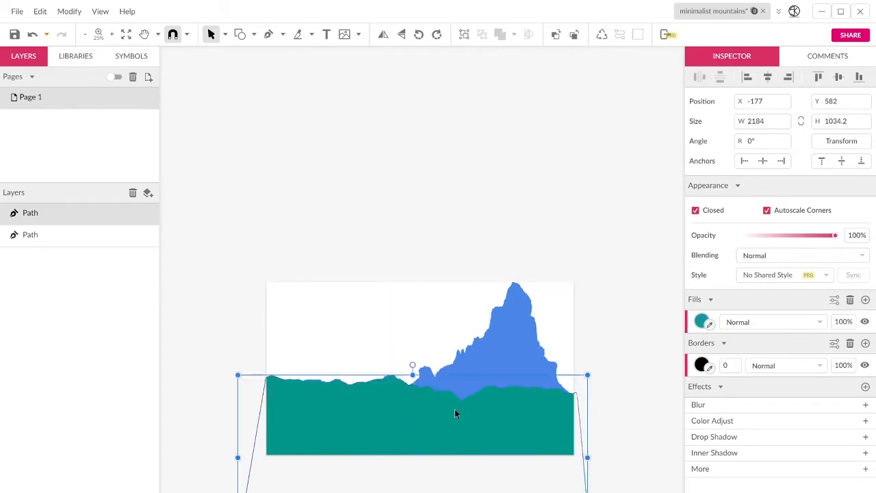
{"action": "left_click_drag", "start_coordinate": [455, 409], "coordinate": [471, 406]}
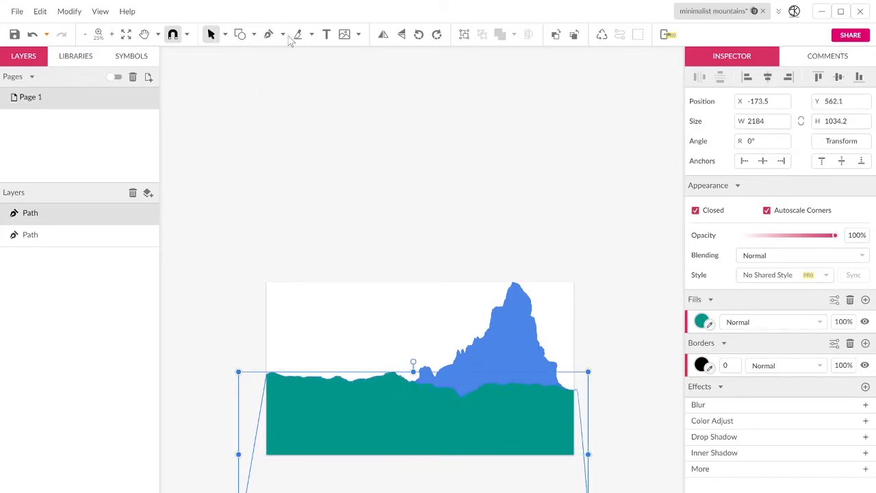
Import the pexels-eberhard-grossgasteiger-1183021 photo and enlarge it to the full 1920 px page width.
{"action": "left_click", "coordinate": [344, 34]}
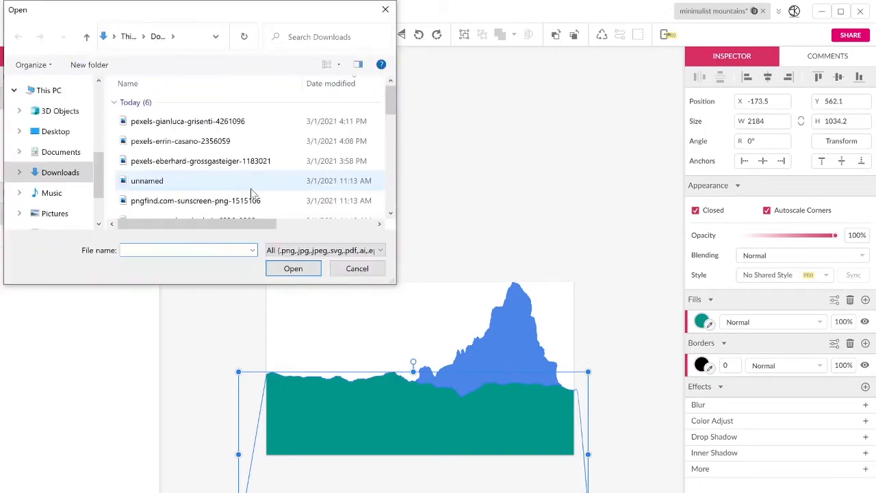
{"action": "double_click", "coordinate": [209, 167]}
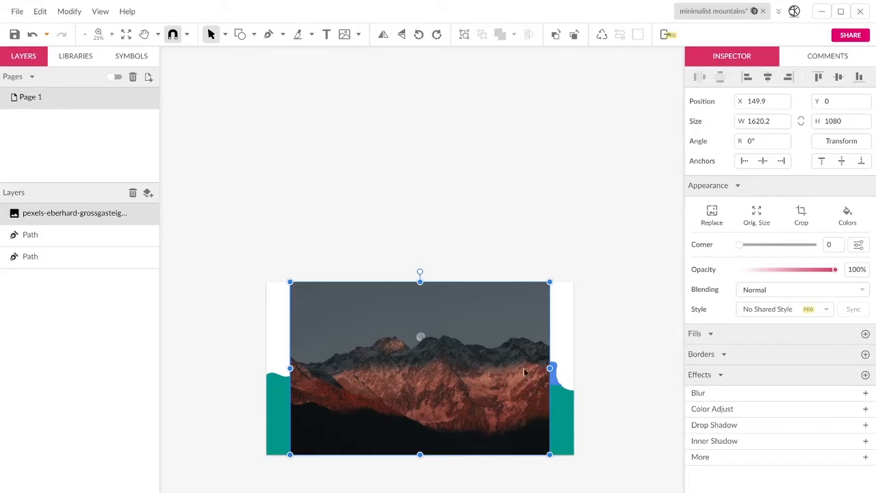
{"action": "left_click_drag", "start_coordinate": [550, 368], "coordinate": [576, 369]}
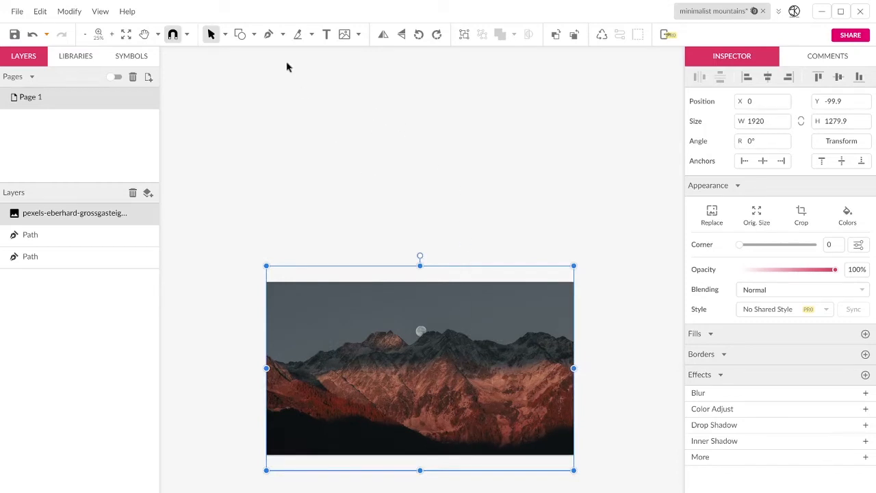
Trace the photo's mountain skyline with the Pen tool, from its left edge past the moon to its right edge.
{"action": "left_click", "coordinate": [268, 34]}
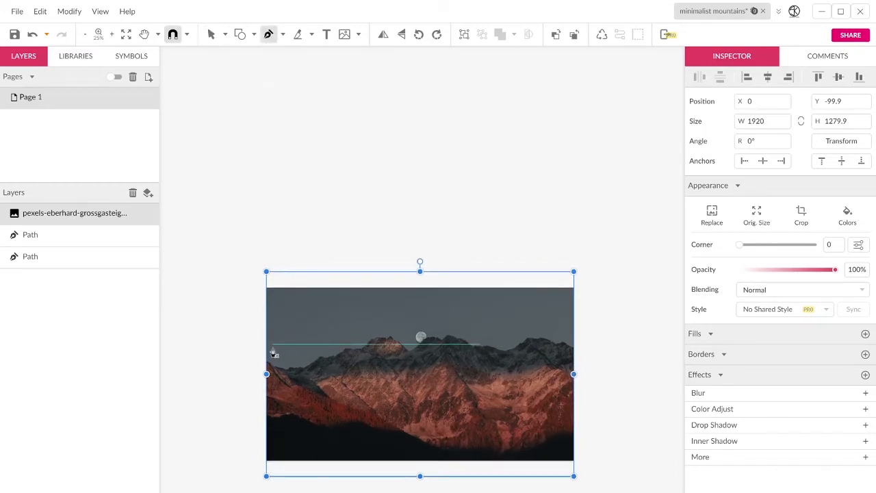
{"action": "scroll", "coordinate": [260, 382], "scroll_direction": "up", "scroll_amount": 5}
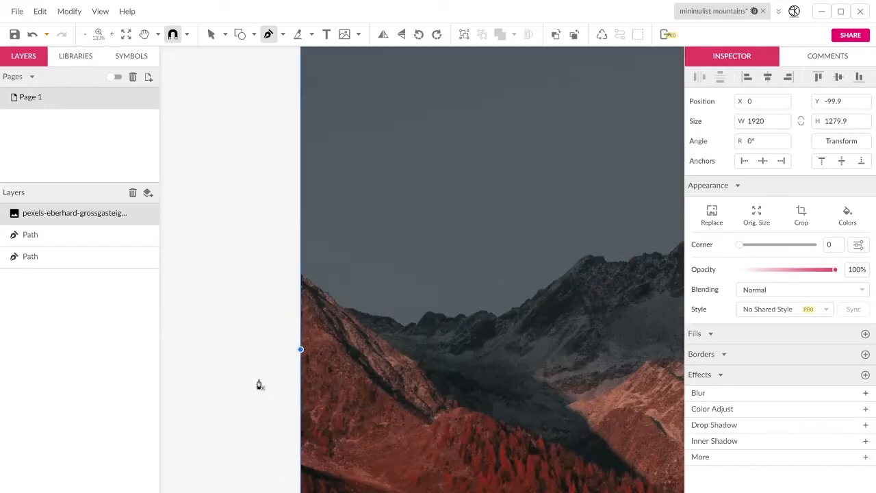
{"action": "left_click", "coordinate": [292, 263]}
{"action": "left_click_drag", "start_coordinate": [341, 307], "coordinate": [360, 315]}
{"action": "left_click", "coordinate": [405, 324]}
{"action": "left_click", "coordinate": [388, 308]}
{"action": "scroll", "coordinate": [413, 308], "scroll_direction": "up", "scroll_amount": 5}
{"action": "left_click", "coordinate": [360, 270]}
{"action": "left_click", "coordinate": [456, 196]}
{"action": "left_click", "coordinate": [414, 228]}
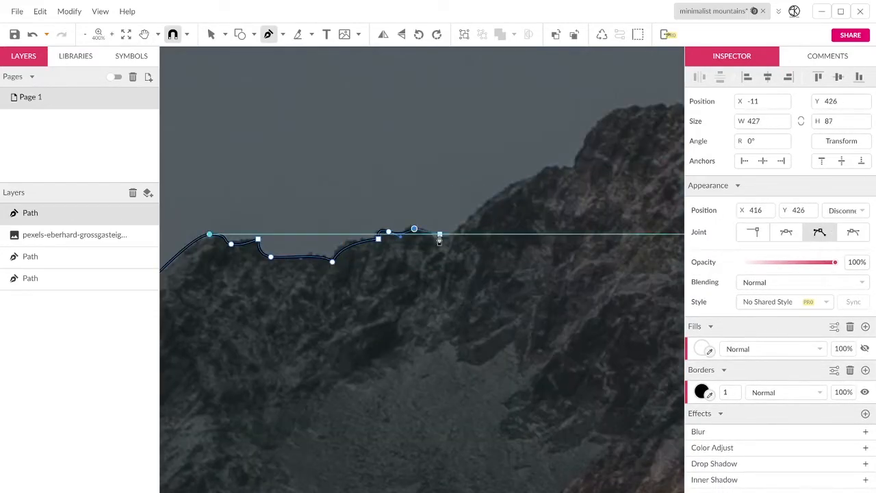
{"action": "left_click", "coordinate": [440, 234]}
{"action": "left_click", "coordinate": [544, 170]}
{"action": "left_click", "coordinate": [631, 104]}
{"action": "left_click", "coordinate": [435, 221]}
{"action": "scroll", "coordinate": [438, 226], "scroll_direction": "up", "scroll_amount": 5}
{"action": "left_click", "coordinate": [377, 284]}
{"action": "left_click_drag", "start_coordinate": [387, 186], "coordinate": [398, 188]}
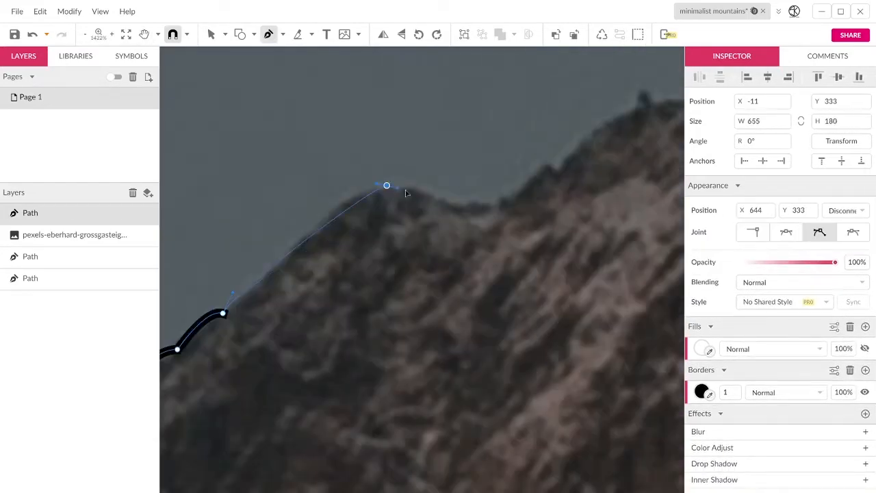
{"action": "left_click_drag", "start_coordinate": [443, 256], "coordinate": [457, 290]}
{"action": "left_click_drag", "start_coordinate": [616, 390], "coordinate": [220, 258]}
{"action": "left_click", "coordinate": [319, 182]}
{"action": "left_click", "coordinate": [500, 382]}
{"action": "left_click_drag", "start_coordinate": [545, 372], "coordinate": [601, 447]}
{"action": "left_click", "coordinate": [313, 457]}
{"action": "left_click", "coordinate": [413, 365]}
{"action": "left_click", "coordinate": [477, 265]}
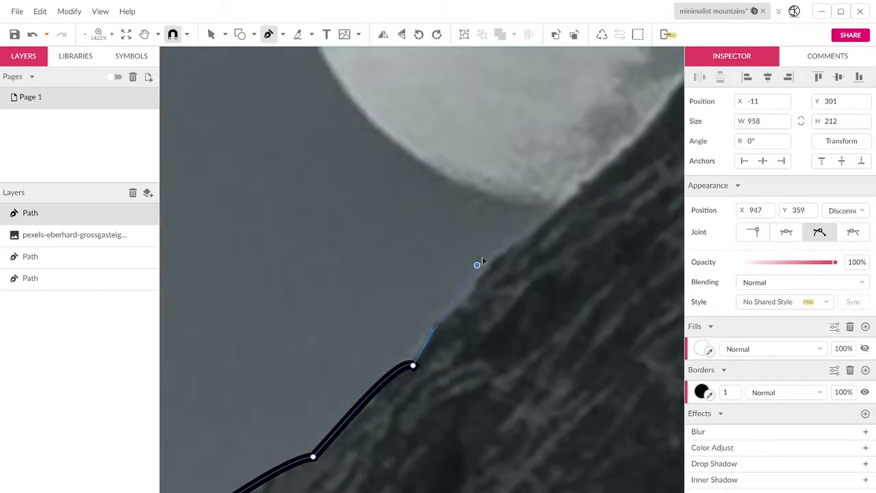
{"action": "left_click", "coordinate": [477, 170]}
{"action": "left_click", "coordinate": [524, 160]}
{"action": "left_click", "coordinate": [493, 209]}
{"action": "left_click", "coordinate": [556, 209]}
{"action": "left_click", "coordinate": [313, 245]}
{"action": "left_click", "coordinate": [313, 288]}
{"action": "left_click", "coordinate": [355, 443]}
{"action": "left_click_drag", "start_coordinate": [383, 378], "coordinate": [443, 356]}
{"action": "left_click_drag", "start_coordinate": [483, 297], "coordinate": [493, 282]}
{"action": "left_click_drag", "start_coordinate": [510, 260], "coordinate": [527, 249]}
{"action": "left_click_drag", "start_coordinate": [611, 232], "coordinate": [637, 236]}
{"action": "left_click_drag", "start_coordinate": [268, 290], "coordinate": [286, 297]}
{"action": "left_click_drag", "start_coordinate": [323, 336], "coordinate": [337, 339]}
{"action": "left_click_drag", "start_coordinate": [368, 345], "coordinate": [384, 357]}
{"action": "left_click_drag", "start_coordinate": [460, 418], "coordinate": [493, 423]}
{"action": "left_click_drag", "start_coordinate": [476, 491], "coordinate": [488, 492]}
{"action": "left_click_drag", "start_coordinate": [284, 377], "coordinate": [294, 381]}
{"action": "left_click_drag", "start_coordinate": [338, 404], "coordinate": [345, 412]}
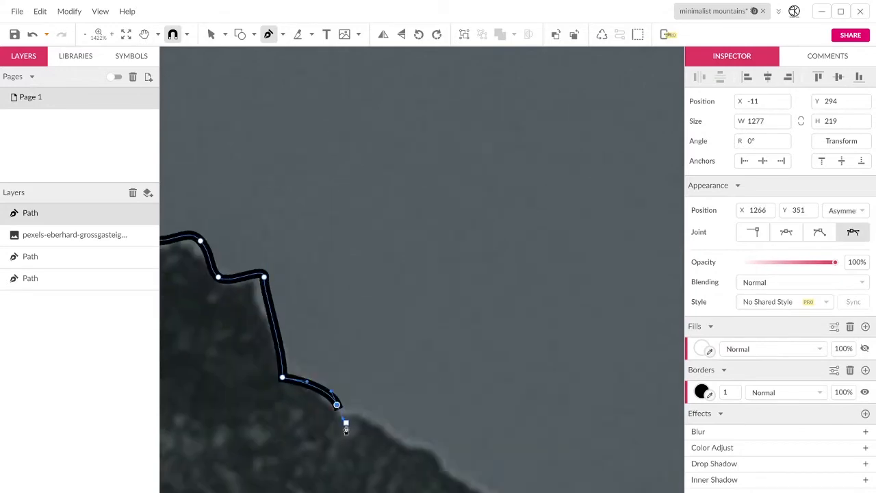
{"action": "left_click_drag", "start_coordinate": [507, 338], "coordinate": [521, 339]}
{"action": "left_click_drag", "start_coordinate": [579, 356], "coordinate": [592, 363]}
{"action": "left_click_drag", "start_coordinate": [518, 348], "coordinate": [530, 347]}
{"action": "left_click_drag", "start_coordinate": [294, 304], "coordinate": [329, 296]}
{"action": "left_click_drag", "start_coordinate": [330, 313], "coordinate": [342, 319]}
{"action": "left_click_drag", "start_coordinate": [439, 367], "coordinate": [448, 378]}
{"action": "left_click_drag", "start_coordinate": [562, 404], "coordinate": [567, 411]}
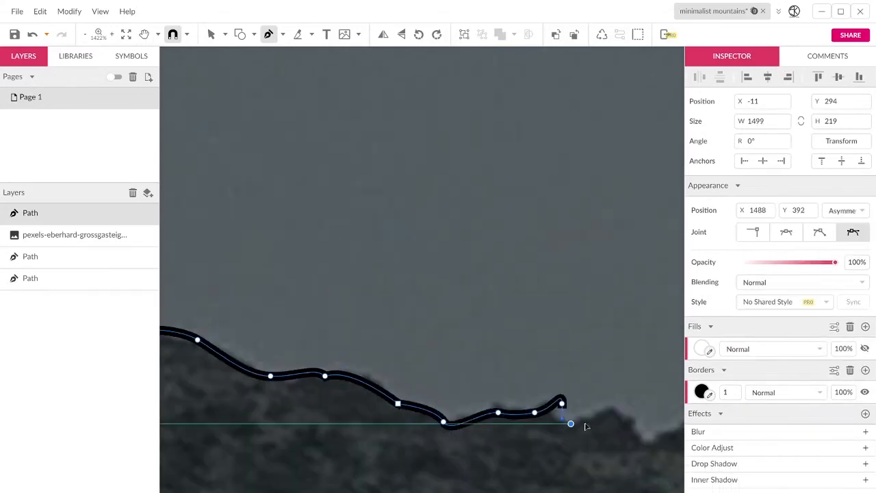
{"action": "left_click_drag", "start_coordinate": [326, 387], "coordinate": [343, 379]}
{"action": "left_click_drag", "start_coordinate": [399, 377], "coordinate": [426, 368]}
{"action": "left_click_drag", "start_coordinate": [415, 325], "coordinate": [439, 318]}
{"action": "left_click_drag", "start_coordinate": [423, 352], "coordinate": [438, 348]}
{"action": "left_click_drag", "start_coordinate": [468, 371], "coordinate": [514, 373]}
{"action": "left_click", "coordinate": [550, 362]}
{"action": "left_click_drag", "start_coordinate": [333, 366], "coordinate": [367, 373]}
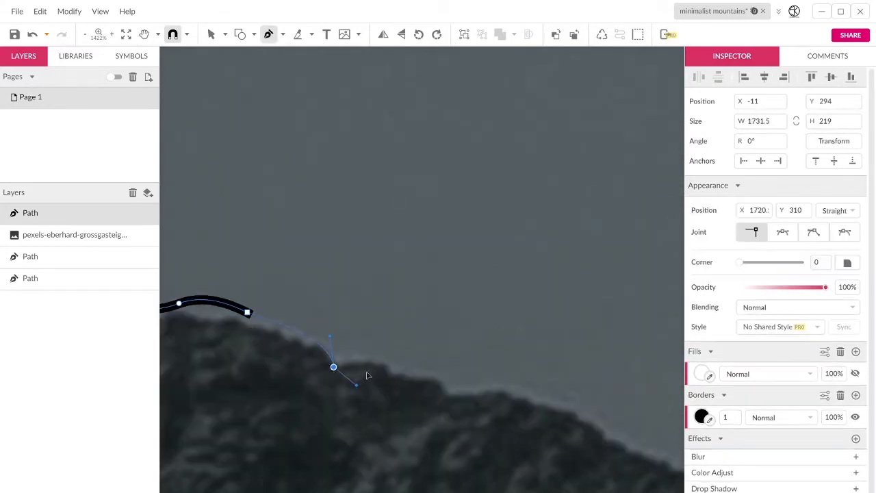
{"action": "left_click_drag", "start_coordinate": [425, 364], "coordinate": [465, 360]}
{"action": "left_click_drag", "start_coordinate": [322, 389], "coordinate": [192, 266]}
{"action": "left_click", "coordinate": [500, 219]}
Close the traced ridge path with corner points below the page, ending at its starting point beside the left edge.
{"action": "scroll", "coordinate": [500, 220], "scroll_direction": "down", "scroll_amount": 10}
{"action": "left_click", "coordinate": [515, 357]}
{"action": "left_click", "coordinate": [184, 339]}
{"action": "left_click", "coordinate": [195, 229]}
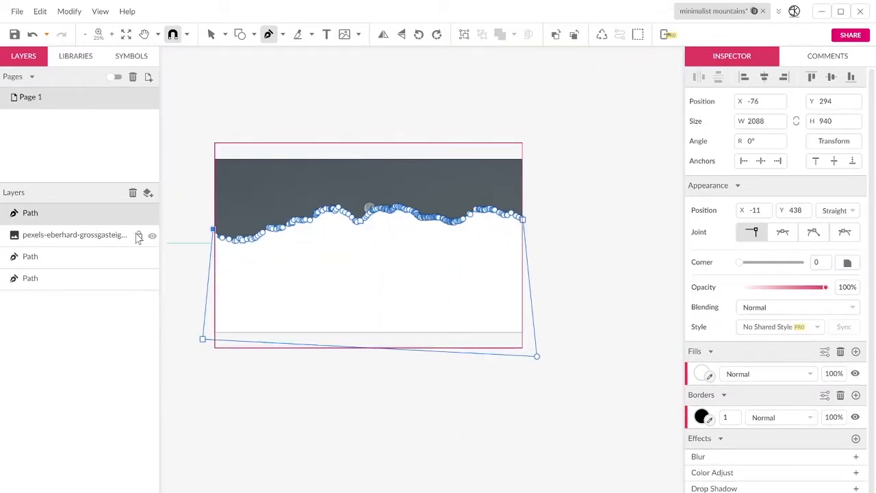
Delete the red mountain photo beneath the new ridge path.
{"action": "left_click", "coordinate": [138, 235]}
{"action": "left_click", "coordinate": [108, 241]}
{"action": "key", "text": "Delete"}
{"action": "scroll", "coordinate": [235, 312], "scroll_direction": "left", "scroll_amount": 1}
{"action": "scroll", "coordinate": [668, 287], "scroll_direction": "right", "scroll_amount": 2}
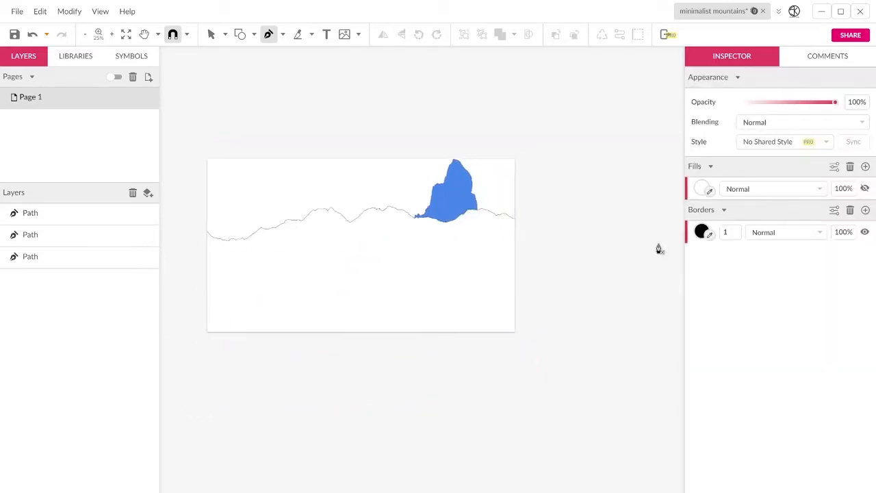
Select the new ridge path and set its fill color to dusty pink #CC8585.
{"action": "key", "text": "v"}
{"action": "left_click", "coordinate": [508, 272]}
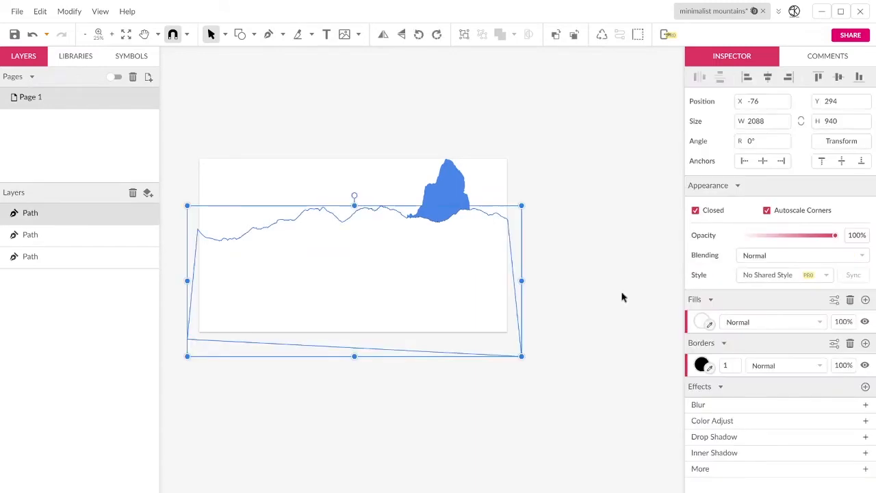
{"action": "left_click", "coordinate": [703, 323]}
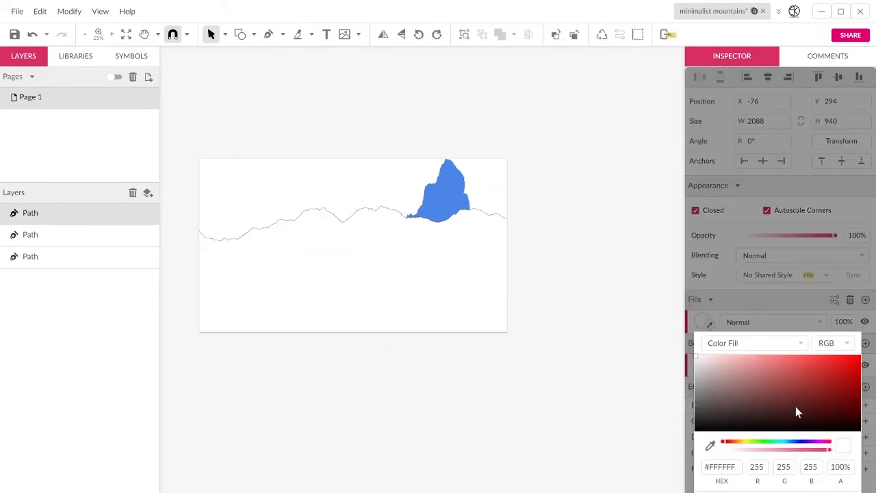
{"action": "left_click", "coordinate": [765, 372]}
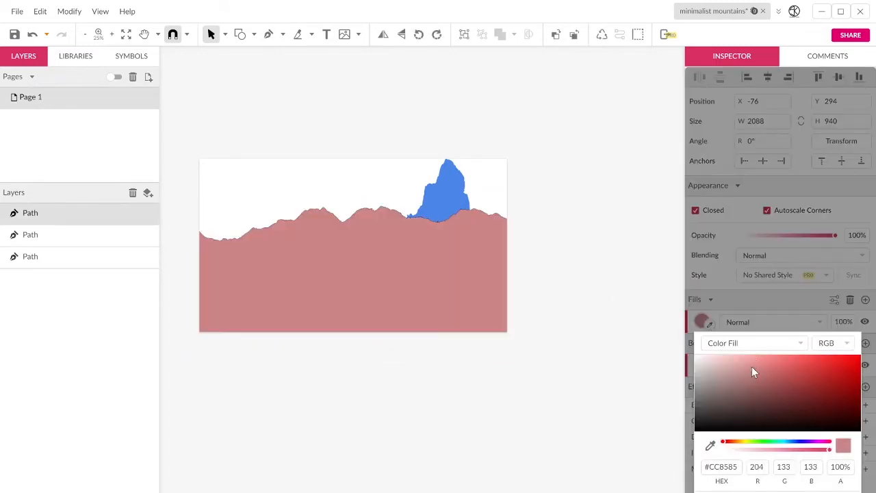
{"action": "left_click", "coordinate": [376, 345]}
Move the pink ridge to about X 5, Y 497 and place it behind the teal ridge.
{"action": "left_click_drag", "start_coordinate": [386, 314], "coordinate": [381, 354]}
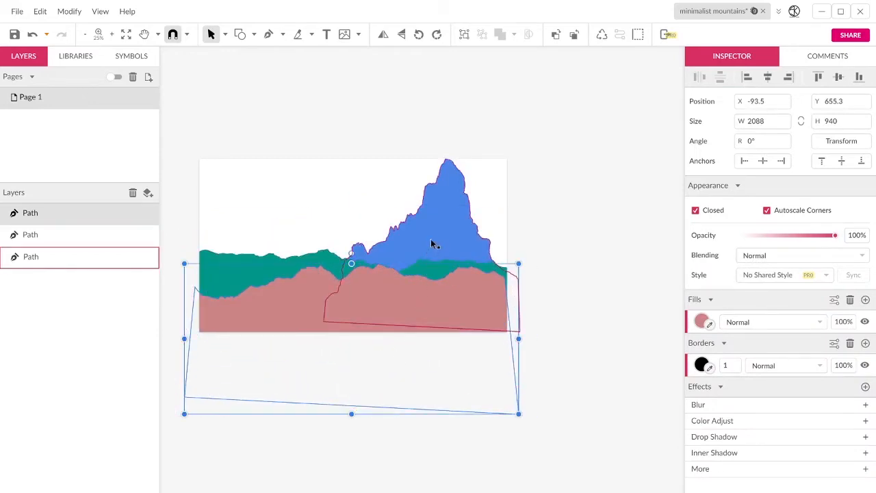
{"action": "left_click_drag", "start_coordinate": [425, 306], "coordinate": [441, 277]}
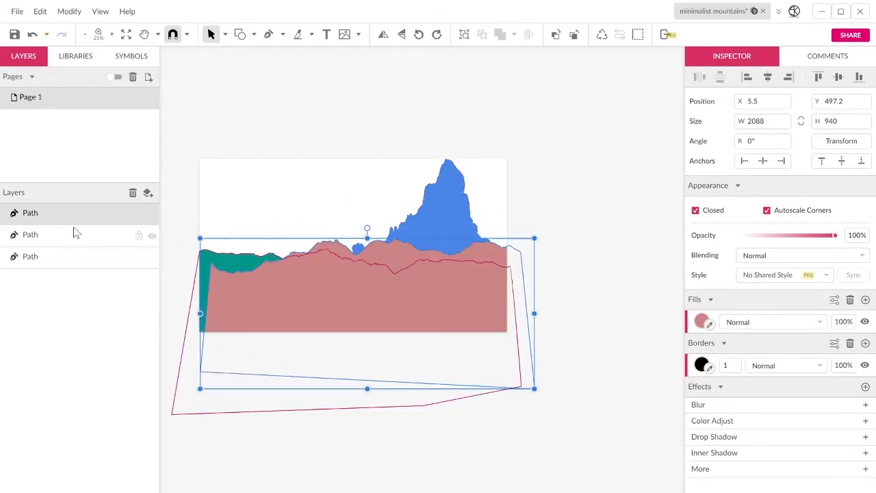
{"action": "left_click_drag", "start_coordinate": [73, 233], "coordinate": [79, 263]}
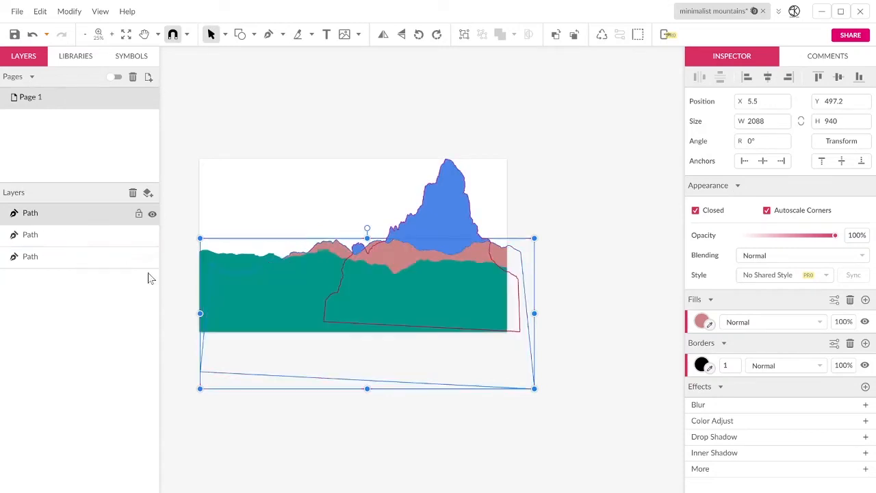
Lower the teal ridge to about X -195, Y 652 and shift the pink ridge slightly left.
{"action": "left_click", "coordinate": [315, 312]}
{"action": "left_click_drag", "start_coordinate": [313, 319], "coordinate": [314, 329]}
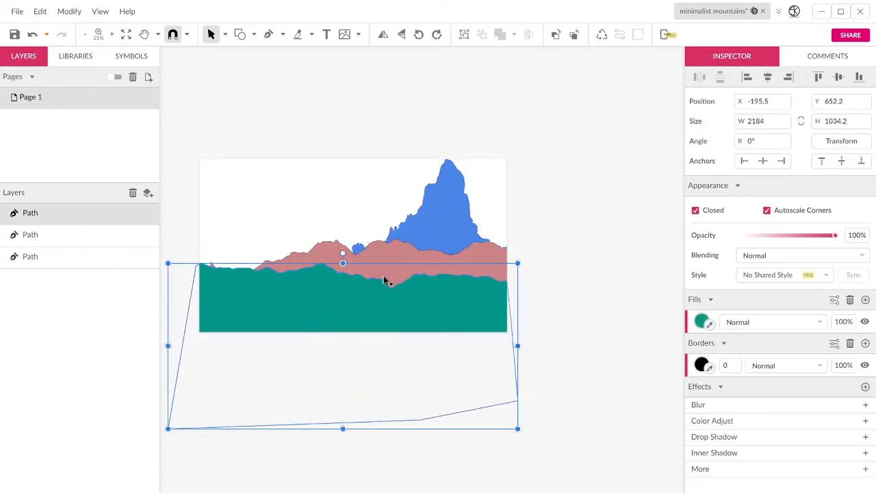
{"action": "left_click_drag", "start_coordinate": [405, 272], "coordinate": [382, 274]}
{"action": "left_click", "coordinate": [411, 299]}
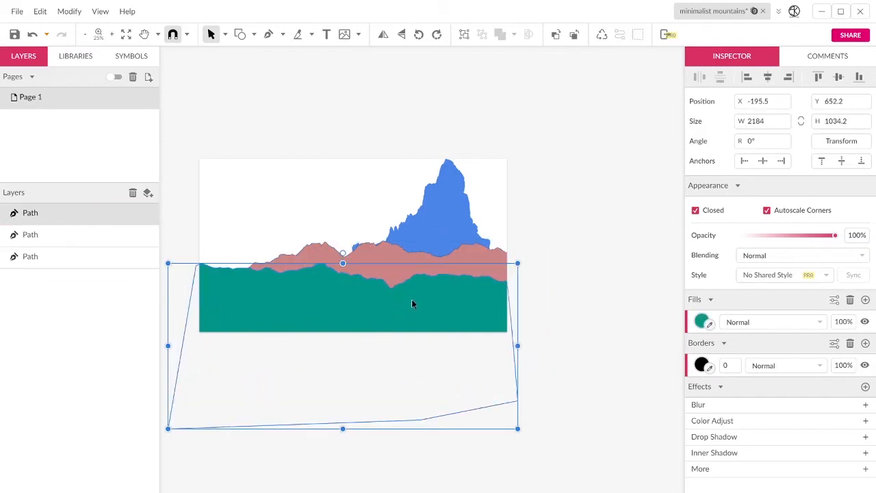
Flip the blue mountain horizontally and move it to the left part of the page.
{"action": "left_click", "coordinate": [426, 222]}
{"action": "right_click", "coordinate": [435, 224]}
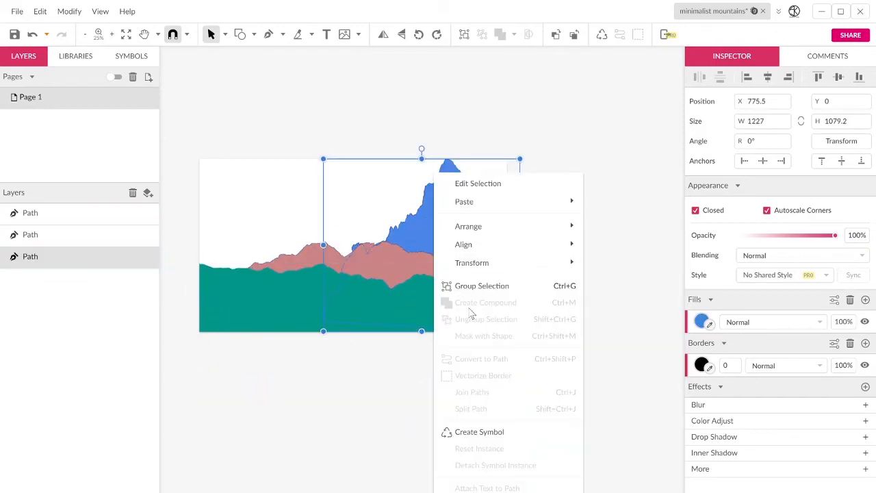
{"action": "mouse_move", "coordinate": [481, 267]}
{"action": "left_click", "coordinate": [664, 298]}
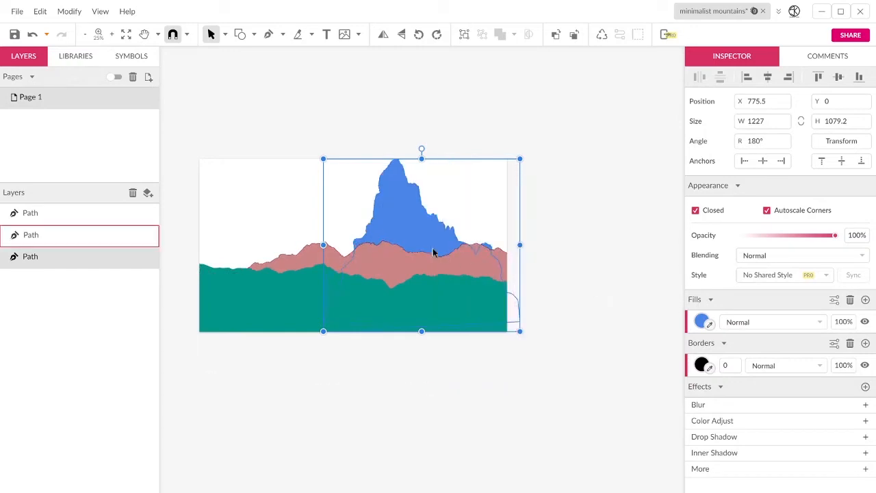
{"action": "left_click_drag", "start_coordinate": [434, 250], "coordinate": [285, 237]}
Move the pink ridge to about X 4, Y 510 and the teal ridge to about X -206, Y 622.
{"action": "left_click", "coordinate": [469, 265]}
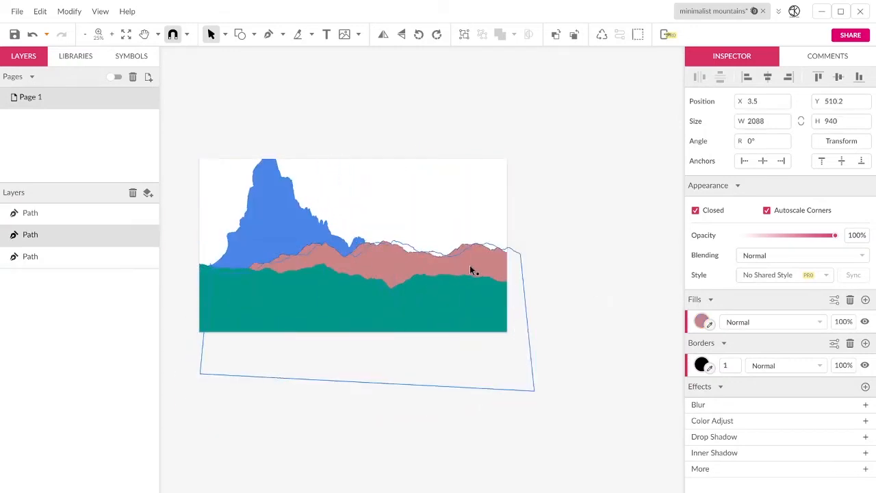
{"action": "left_click", "coordinate": [373, 287]}
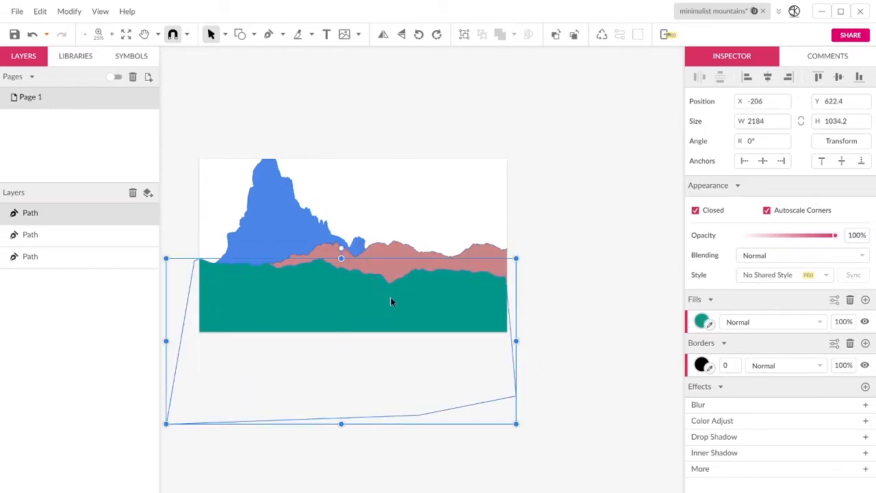
{"action": "left_click", "coordinate": [541, 349]}
Move the blue mountain to about X 14, Y 33 and the pink ridge to about X -63, Y 517.
{"action": "left_click", "coordinate": [412, 264]}
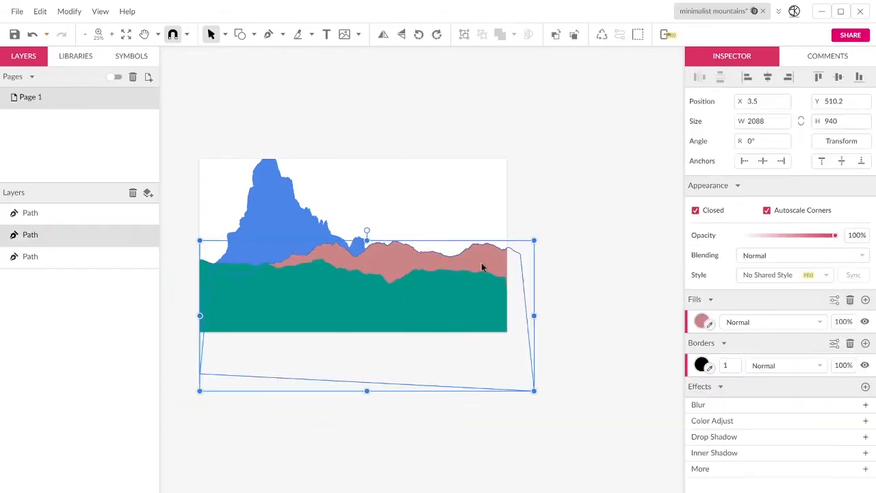
{"action": "left_click_drag", "start_coordinate": [484, 266], "coordinate": [491, 262]}
{"action": "mouse_move", "coordinate": [291, 228]}
{"action": "left_mouse_down"}
{"action": "mouse_move", "coordinate": [283, 248]}
{"action": "mouse_move", "coordinate": [294, 244]}
{"action": "left_mouse_up"}
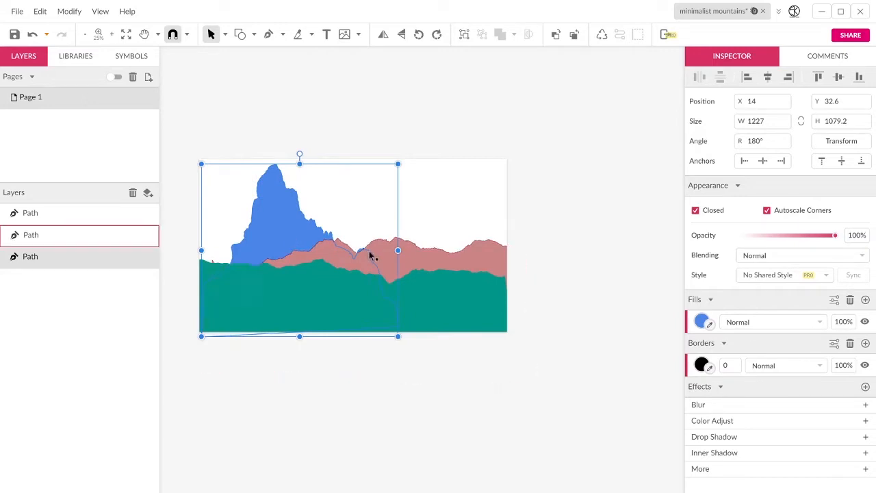
{"action": "mouse_move", "coordinate": [472, 261]}
{"action": "left_mouse_down"}
{"action": "mouse_move", "coordinate": [480, 265]}
{"action": "mouse_move", "coordinate": [469, 268]}
{"action": "left_mouse_up"}
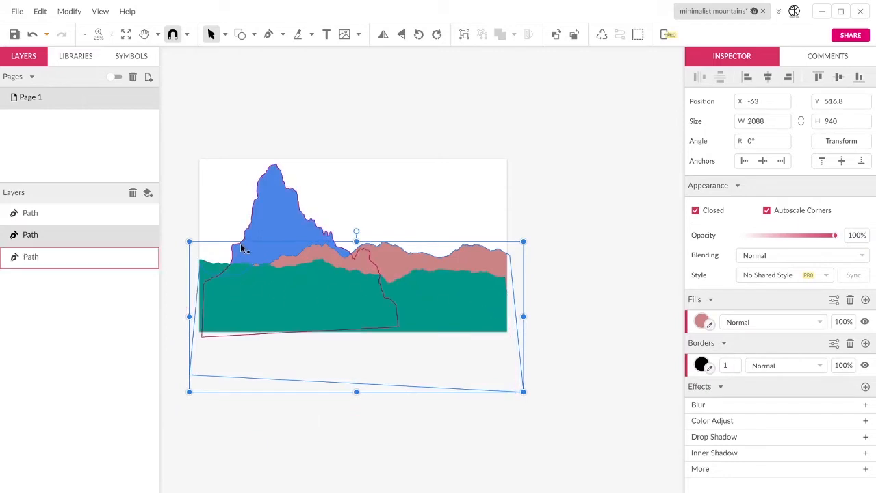
Select all three mountain shapes and set their border width to 0.
{"action": "left_click", "coordinate": [402, 350]}
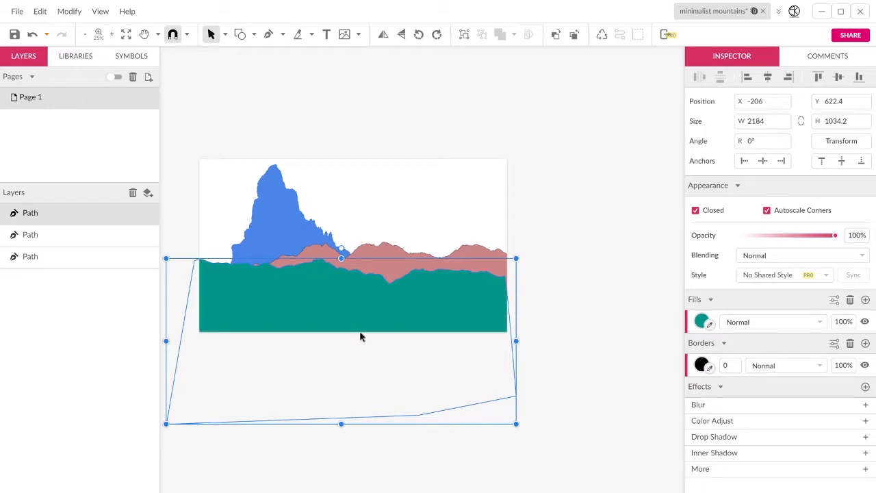
{"action": "left_click_drag", "start_coordinate": [560, 357], "coordinate": [286, 197]}
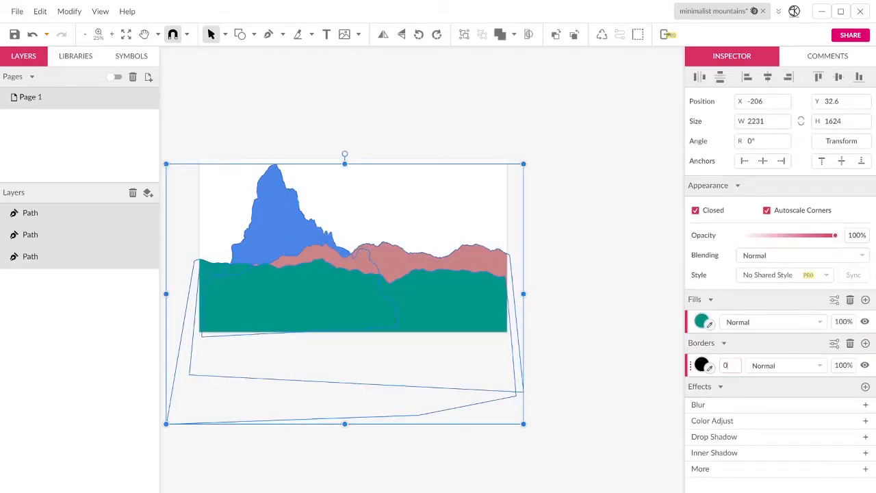
{"action": "left_click", "coordinate": [642, 363]}
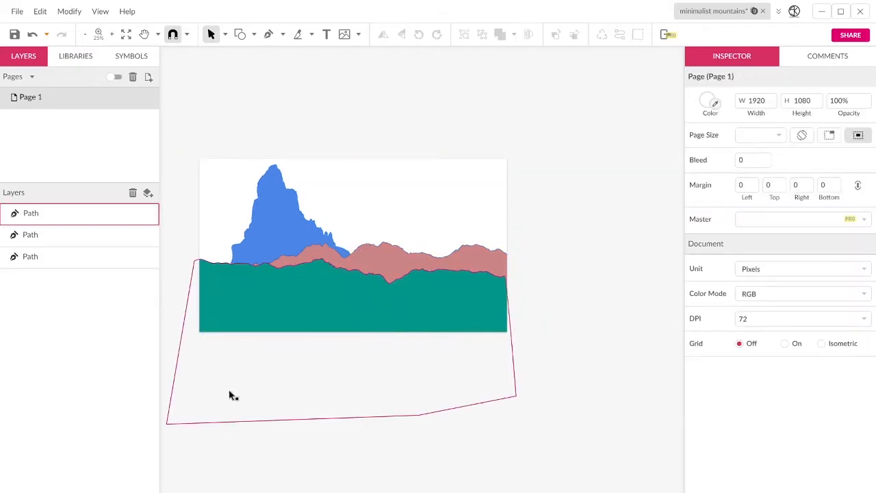
Lower the teal ridge to about X -214, Y 652 and keep it selected.
{"action": "left_click", "coordinate": [264, 313]}
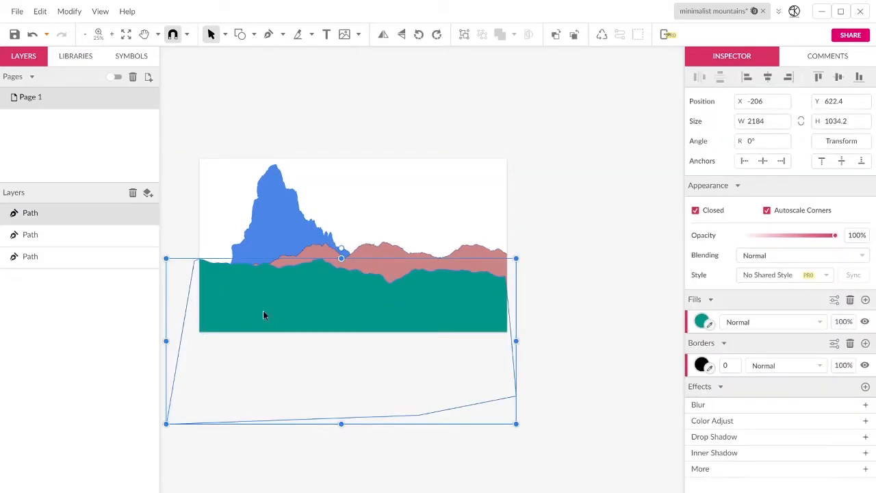
{"action": "left_click_drag", "start_coordinate": [274, 319], "coordinate": [275, 324]}
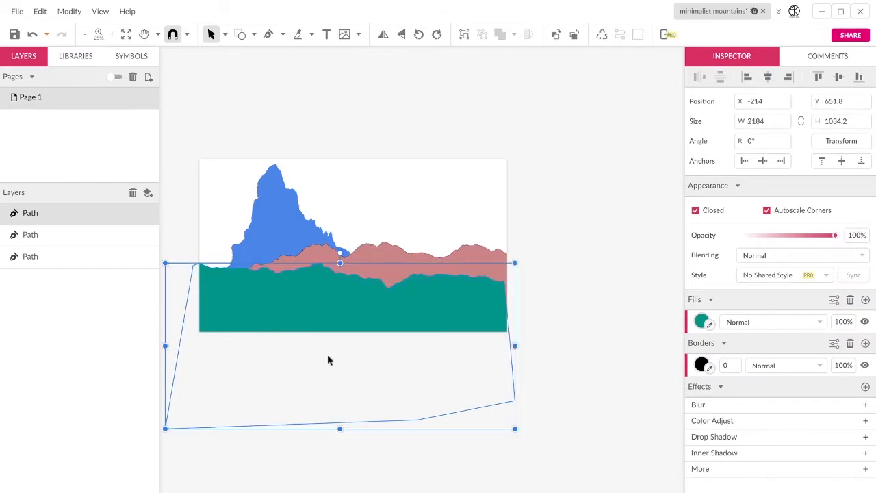
{"action": "left_click", "coordinate": [590, 368]}
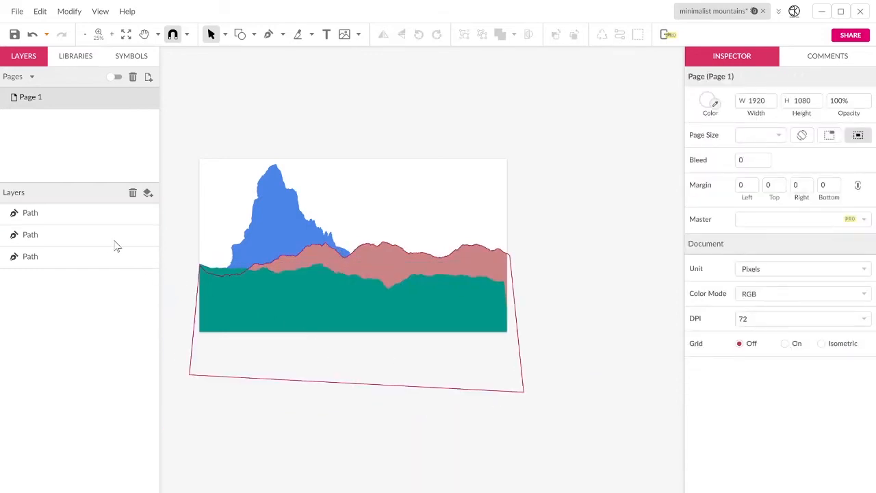
{"action": "left_click", "coordinate": [71, 214]}
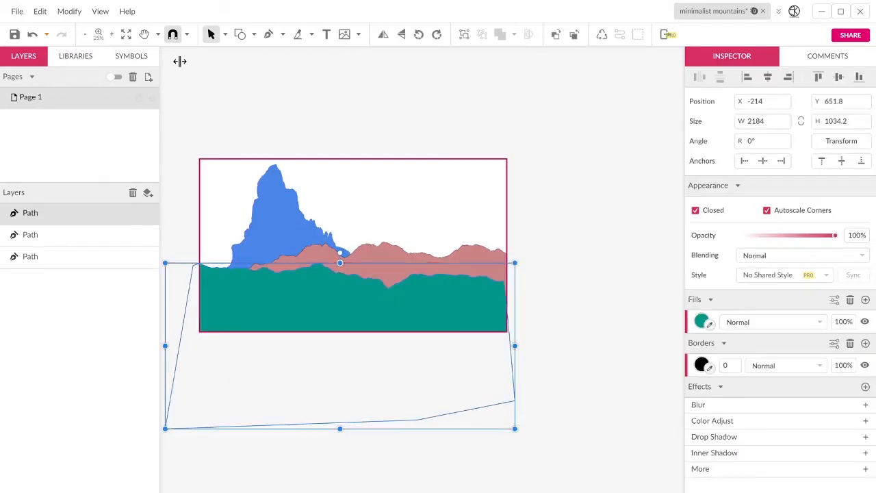
Use the Pen tool to draw a foreground hill's curved top from about X -220, Y 734 to X 2076, Y 1214.
{"action": "left_click", "coordinate": [268, 34]}
{"action": "scroll", "coordinate": [206, 289], "scroll_direction": "left", "scroll_amount": 3}
{"action": "left_click", "coordinate": [189, 279]}
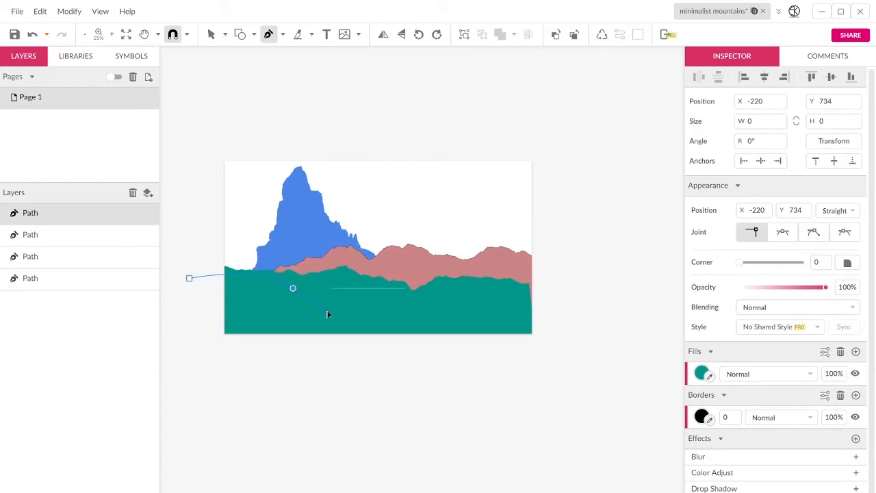
{"action": "left_click_drag", "start_coordinate": [328, 314], "coordinate": [383, 317]}
{"action": "left_click_drag", "start_coordinate": [485, 351], "coordinate": [486, 352]}
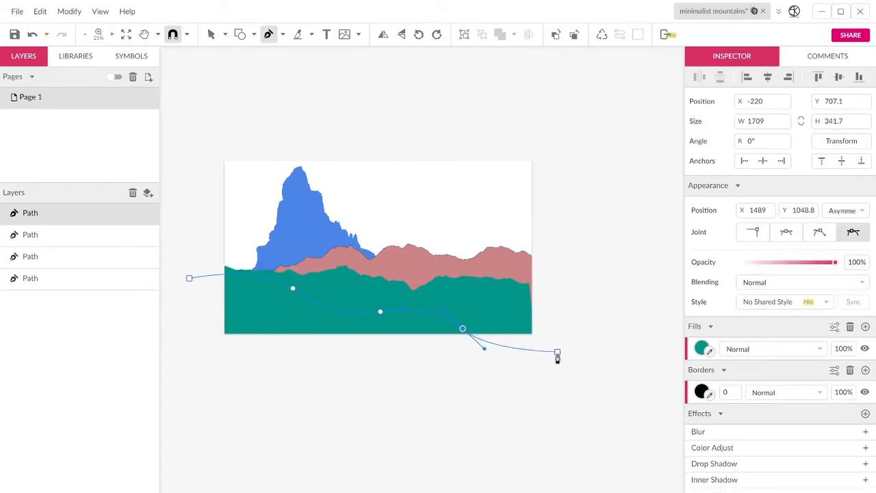
{"action": "left_click", "coordinate": [557, 355]}
{"action": "double_click", "coordinate": [525, 391]}
{"action": "left_click_drag", "start_coordinate": [267, 369], "coordinate": [261, 368]}
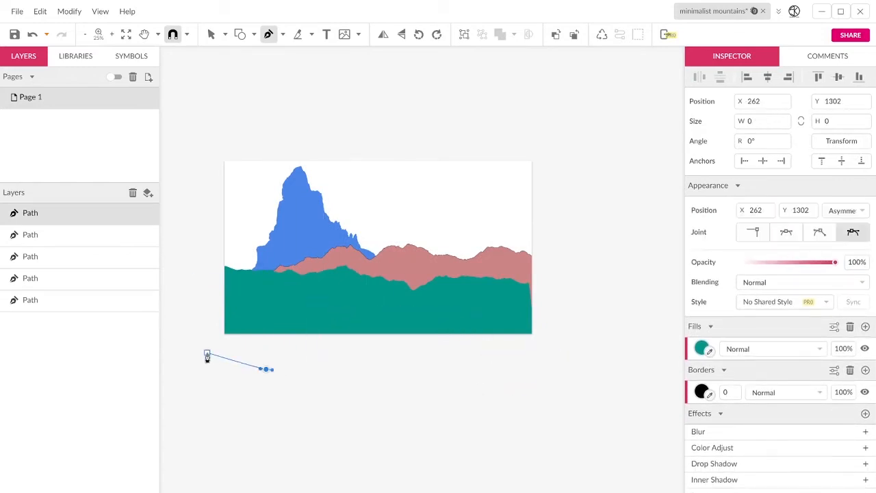
{"action": "key", "text": "ctrl+z"}
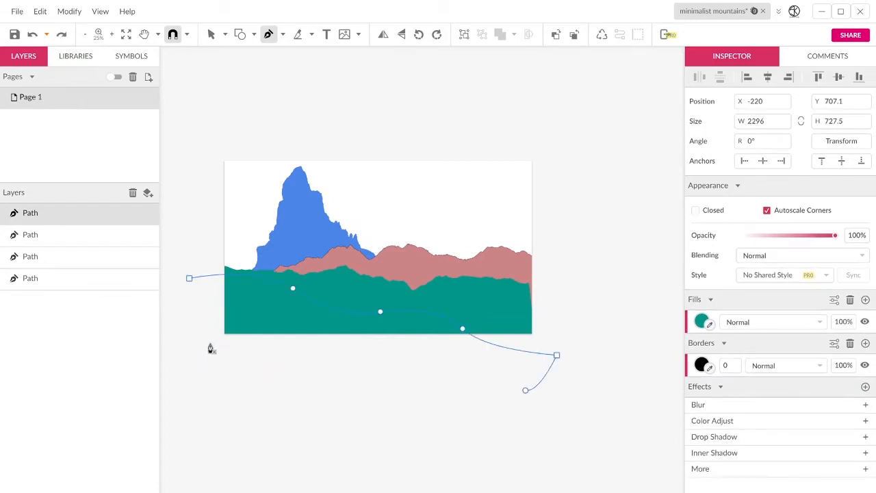
{"action": "left_click", "coordinate": [210, 345]}
{"action": "key", "text": "ctrl+z"}
{"action": "key", "text": "ctrl+z"}
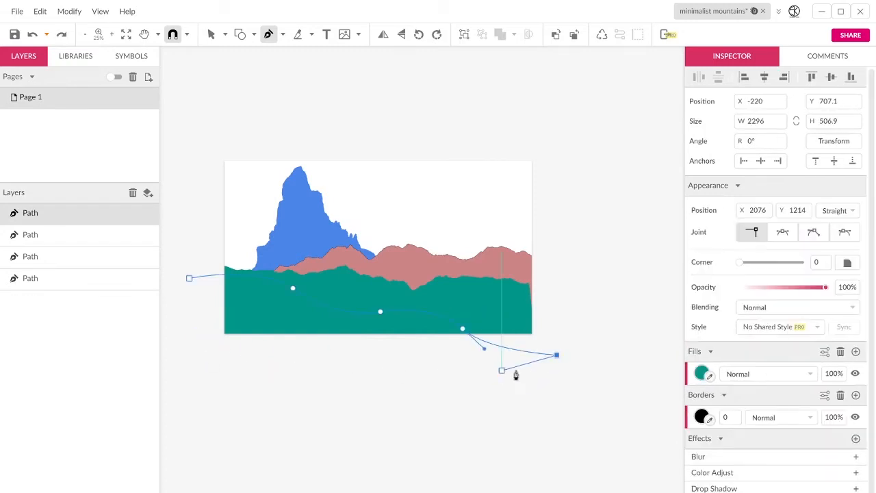
Close the hill path below the page, about 2296 × 691 px overall, and fill it with blue #0000FF.
{"action": "left_click", "coordinate": [512, 380]}
{"action": "left_click", "coordinate": [203, 383]}
{"action": "left_click", "coordinate": [189, 278]}
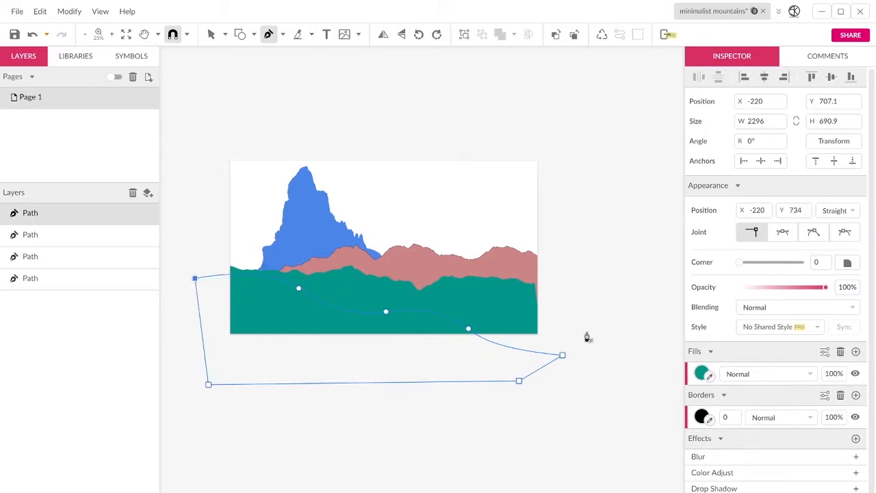
{"action": "left_click", "coordinate": [701, 374]}
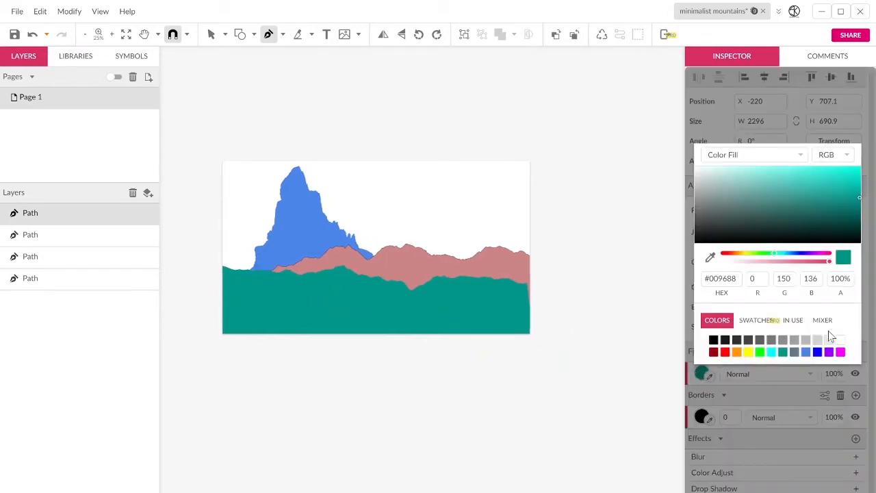
{"action": "left_click", "coordinate": [819, 353]}
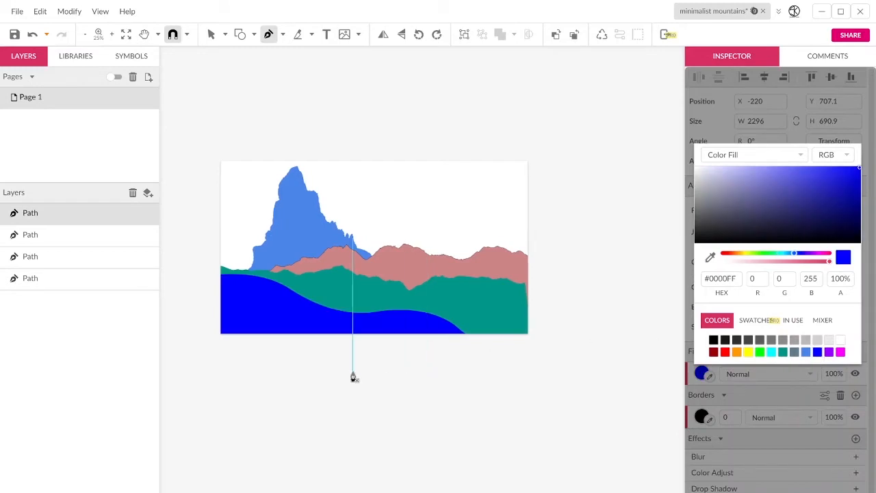
Draw a second closed hill with the Pen tool, rising past the page's right edge and about 1417 × 600 px in size.
{"action": "left_click", "coordinate": [573, 279]}
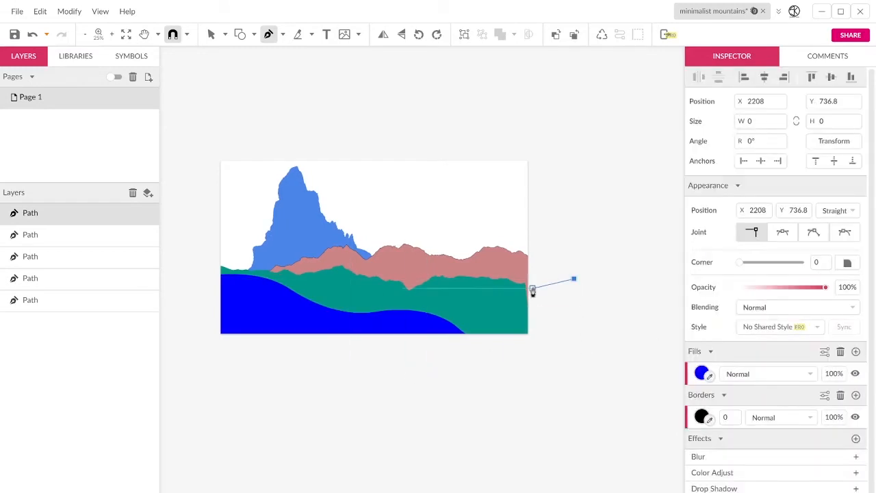
{"action": "left_click_drag", "start_coordinate": [470, 331], "coordinate": [356, 353]}
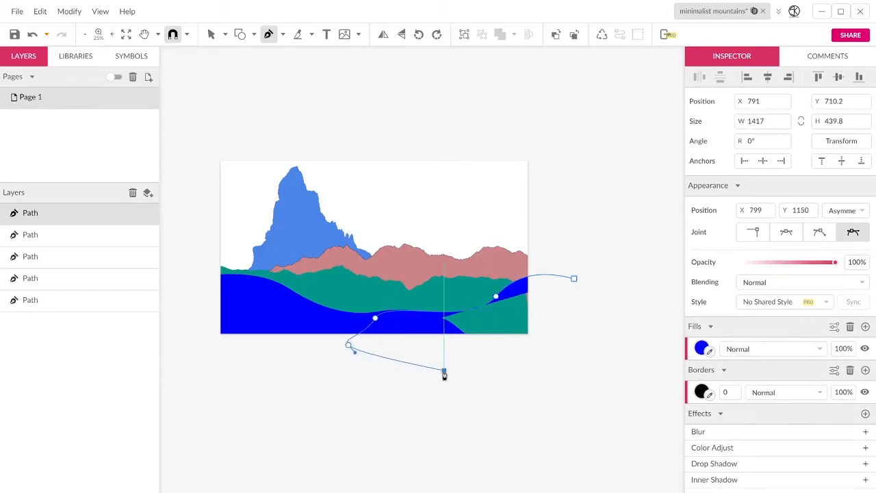
{"action": "left_click_drag", "start_coordinate": [445, 371], "coordinate": [457, 369]}
{"action": "left_click", "coordinate": [546, 360]}
{"action": "left_click", "coordinate": [573, 279]}
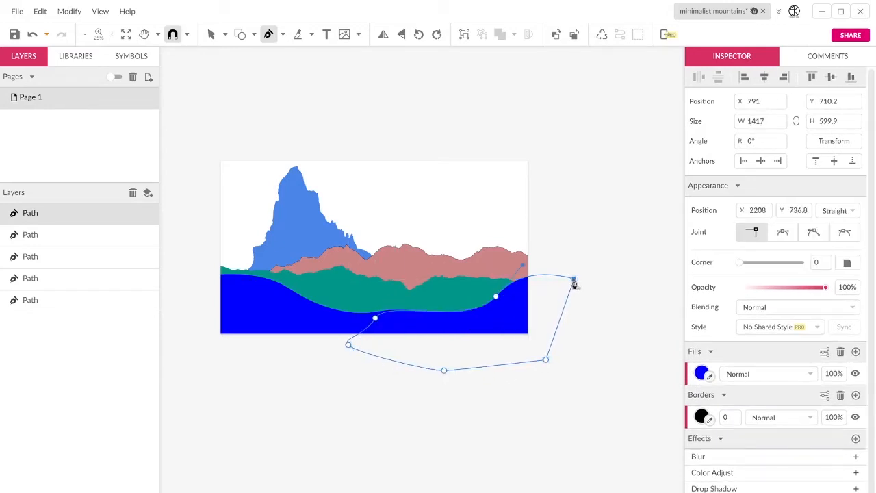
Start a third hill at about X -176, Y 846 and curve its top down to about X 1648, Y 1282.
{"action": "left_click", "coordinate": [192, 295]}
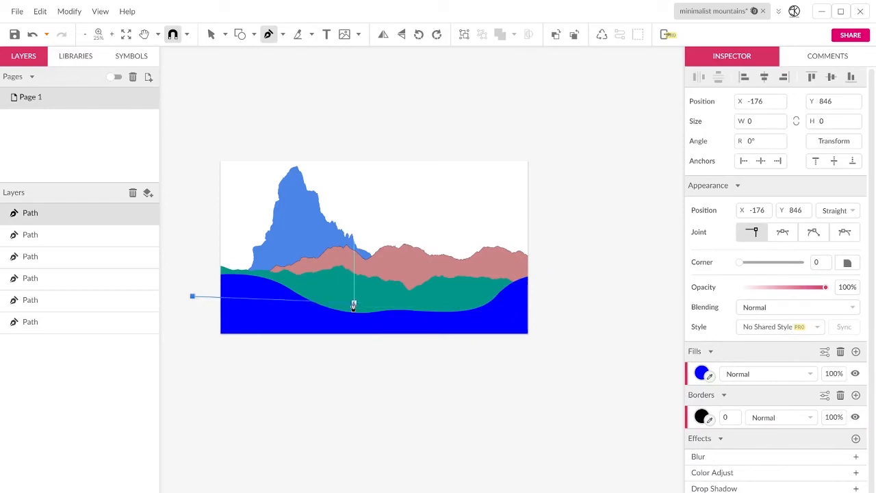
{"action": "left_click_drag", "start_coordinate": [382, 291], "coordinate": [384, 291]}
{"action": "left_click_drag", "start_coordinate": [409, 321], "coordinate": [425, 330]}
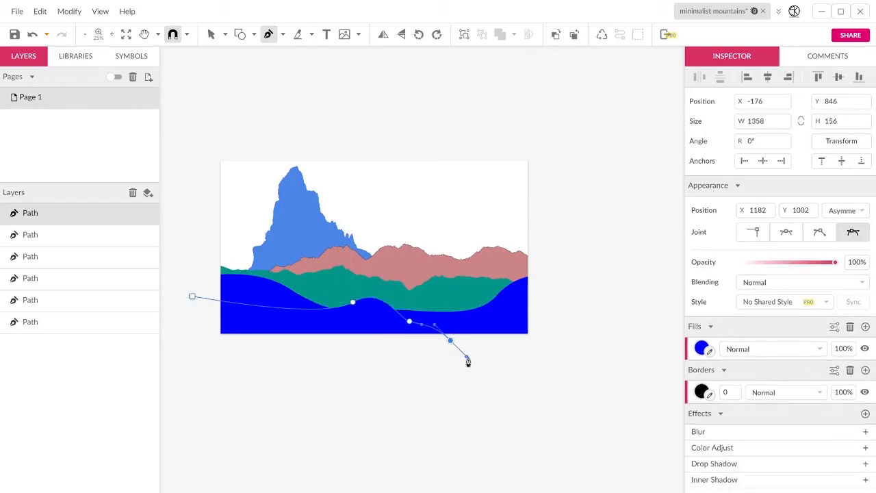
{"action": "left_click_drag", "start_coordinate": [484, 366], "coordinate": [491, 364]}
{"action": "double_click", "coordinate": [373, 360]}
{"action": "left_click", "coordinate": [190, 349]}
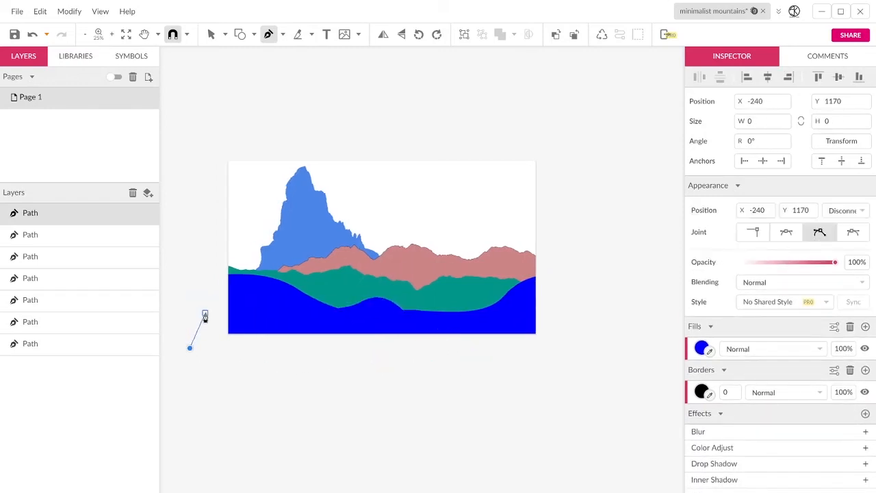
{"action": "key", "text": "ctrl+z"}
{"action": "key", "text": "ctrl+z"}
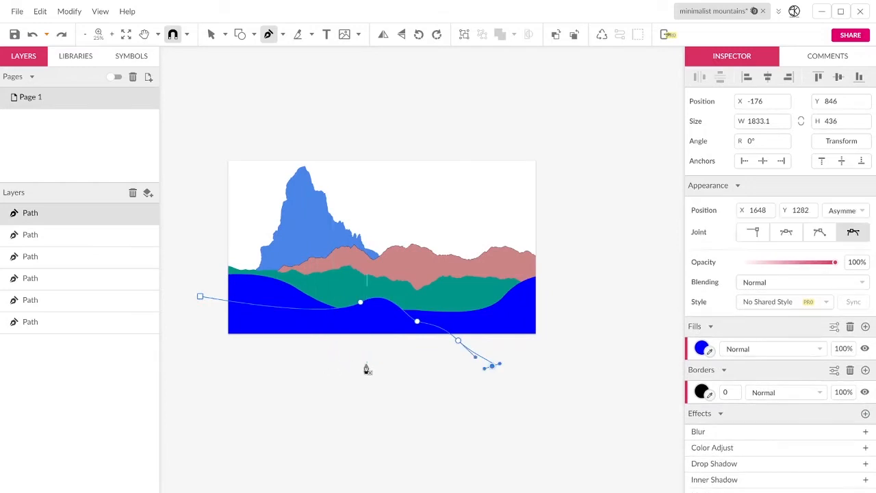
Close the third hill along the area below the page, making it about 1833 × 441 px overall.
{"action": "left_click", "coordinate": [346, 362]}
{"action": "left_click", "coordinate": [224, 359]}
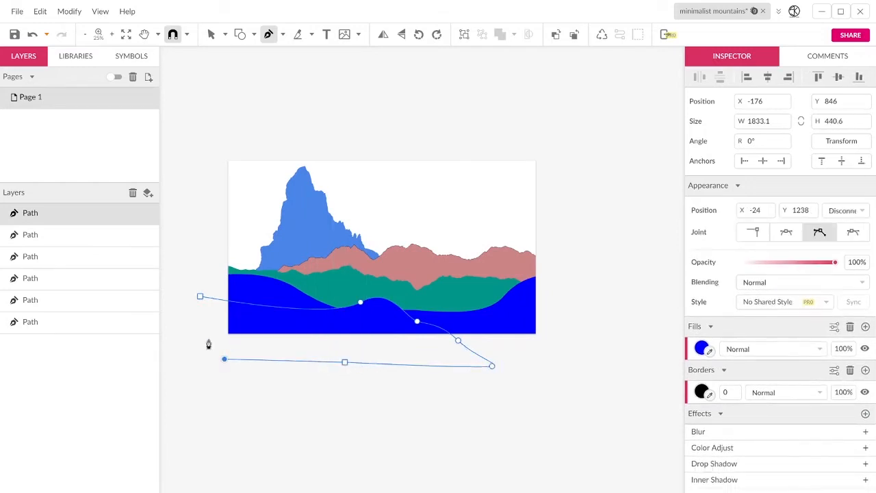
{"action": "left_click", "coordinate": [200, 299]}
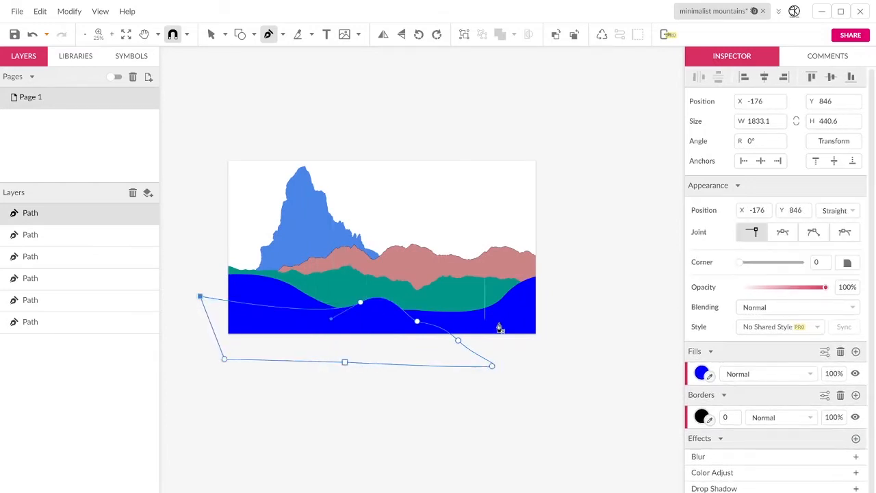
Draw a fourth closed, rounded hill around the page's lower right corner, about 1385 × 593 px in size.
{"action": "left_click", "coordinate": [568, 314]}
{"action": "left_click_drag", "start_coordinate": [529, 306], "coordinate": [501, 324]}
{"action": "left_click_drag", "start_coordinate": [456, 345], "coordinate": [364, 355]}
{"action": "left_click_drag", "start_coordinate": [352, 372], "coordinate": [366, 382]}
{"action": "left_click_drag", "start_coordinate": [555, 373], "coordinate": [558, 365]}
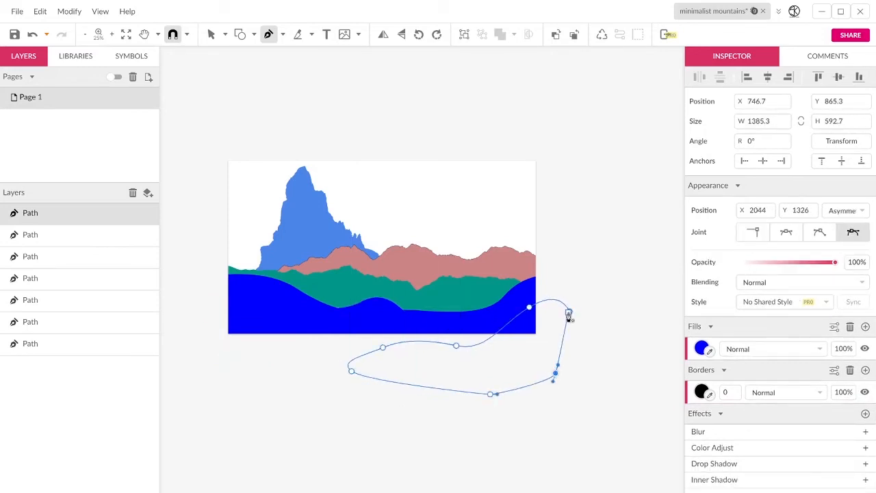
{"action": "left_click_drag", "start_coordinate": [569, 314], "coordinate": [566, 326]}
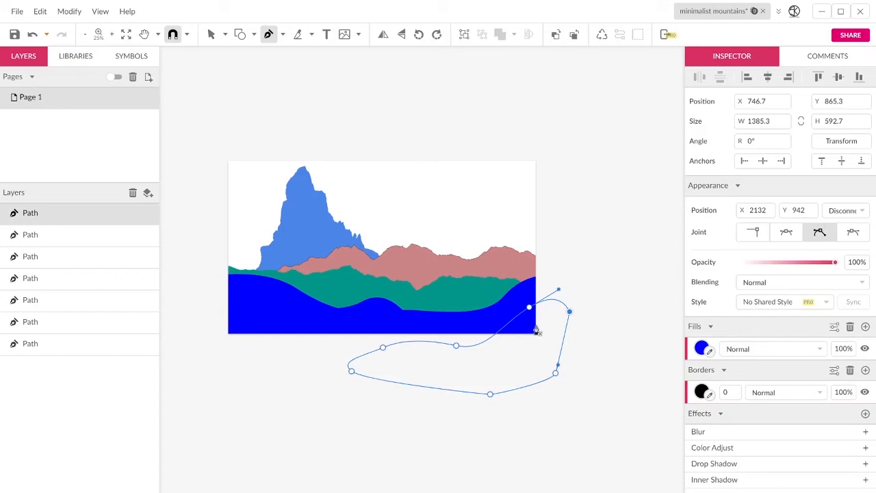
Finish the fourth hill, move it to about X 965, Y 710, and deselect it.
{"action": "key", "text": "Escape"}
{"action": "left_click_drag", "start_coordinate": [535, 344], "coordinate": [571, 327]}
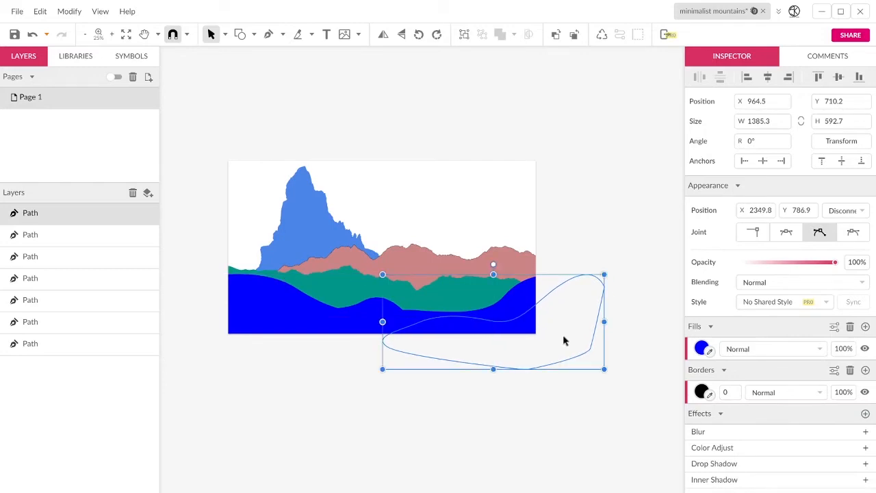
{"action": "left_click", "coordinate": [559, 429]}
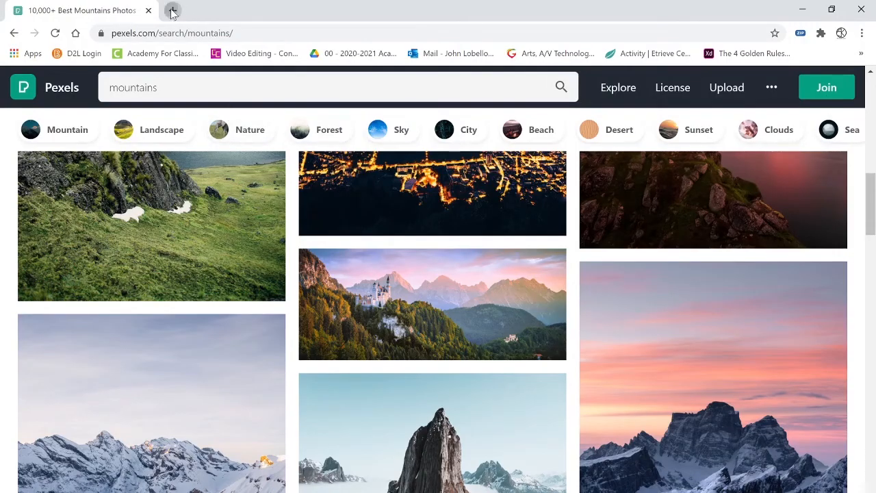
Switch to the web browser, open Adobe Color's Explore page in a new tab, and search for "moonlight".
{"action": "left_click", "coordinate": [173, 10]}
{"action": "type", "text": "colo"}
{"action": "key", "text": "Return"}
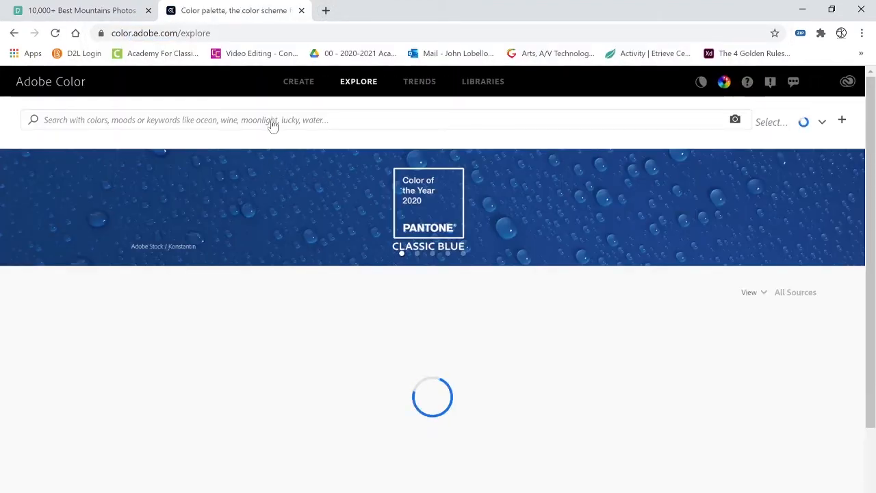
{"action": "left_click", "coordinate": [272, 121]}
{"action": "type", "text": "moonlight"}
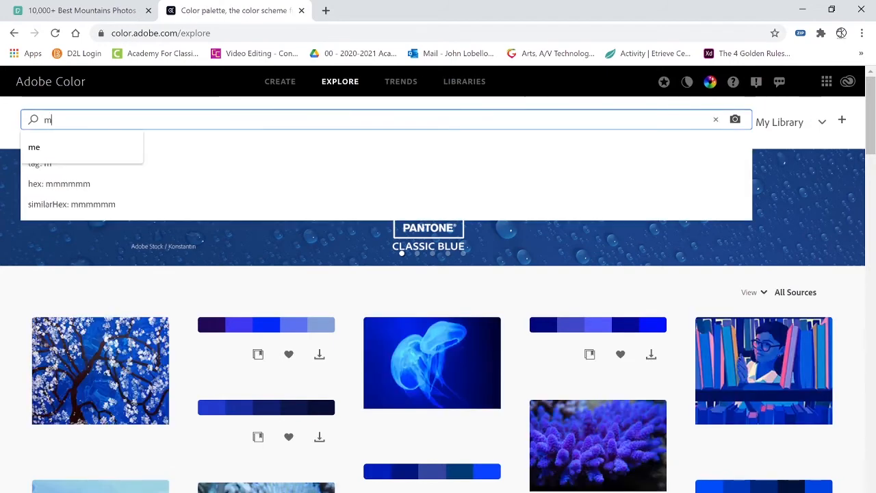
{"action": "key", "text": "Return"}
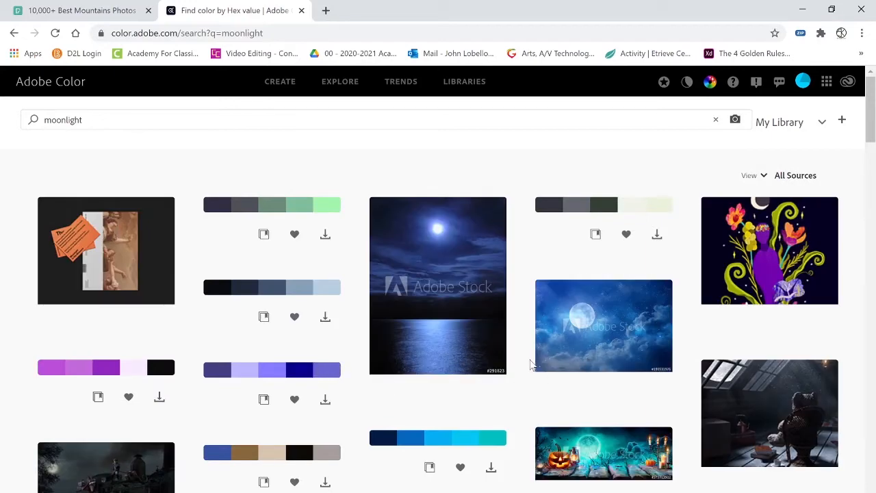
Choose the navy-to-teal palette from the moonlight results and save it as the JPEG "AdobeColor-Conjuring Moonlight Colorful" in Downloads.
{"action": "scroll", "coordinate": [531, 364], "scroll_direction": "down", "scroll_amount": 3}
{"action": "scroll", "coordinate": [532, 366], "scroll_direction": "down", "scroll_amount": 3}
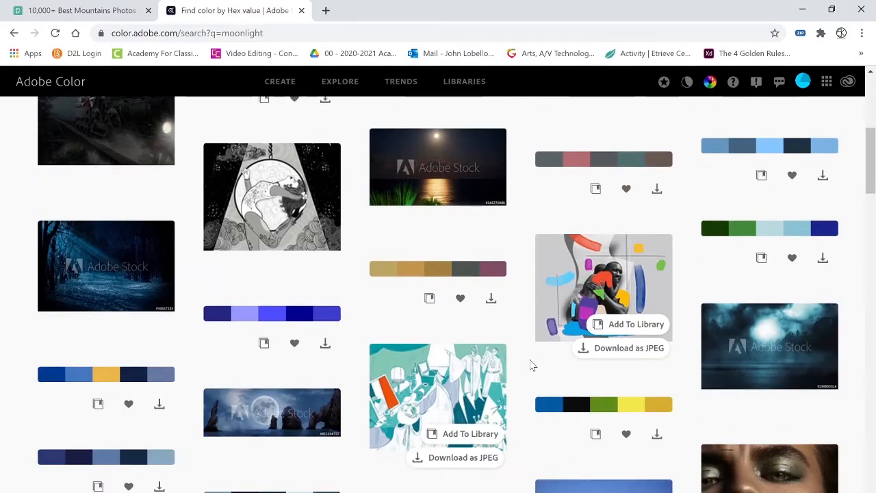
{"action": "scroll", "coordinate": [530, 366], "scroll_direction": "up", "scroll_amount": 2}
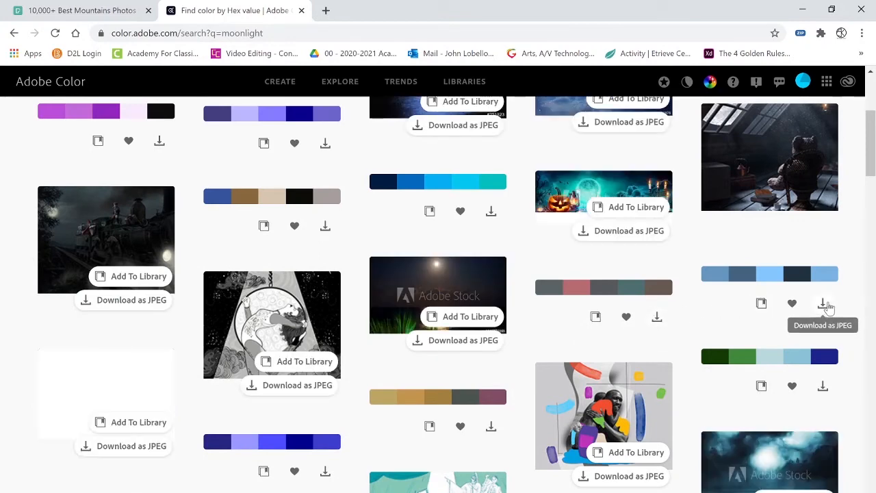
{"action": "scroll", "coordinate": [402, 387], "scroll_direction": "down", "scroll_amount": 1}
{"action": "scroll", "coordinate": [401, 387], "scroll_direction": "down", "scroll_amount": 1}
{"action": "scroll", "coordinate": [411, 383], "scroll_direction": "up", "scroll_amount": 1}
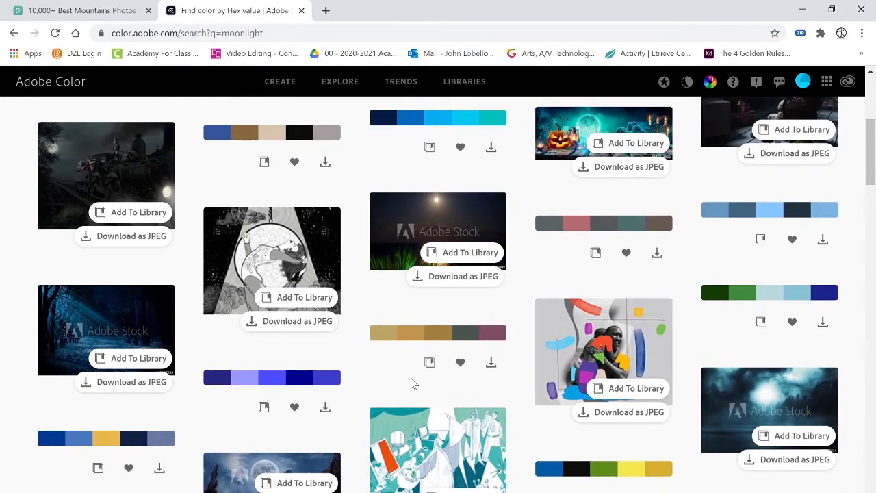
{"action": "scroll", "coordinate": [491, 370], "scroll_direction": "down", "scroll_amount": 4}
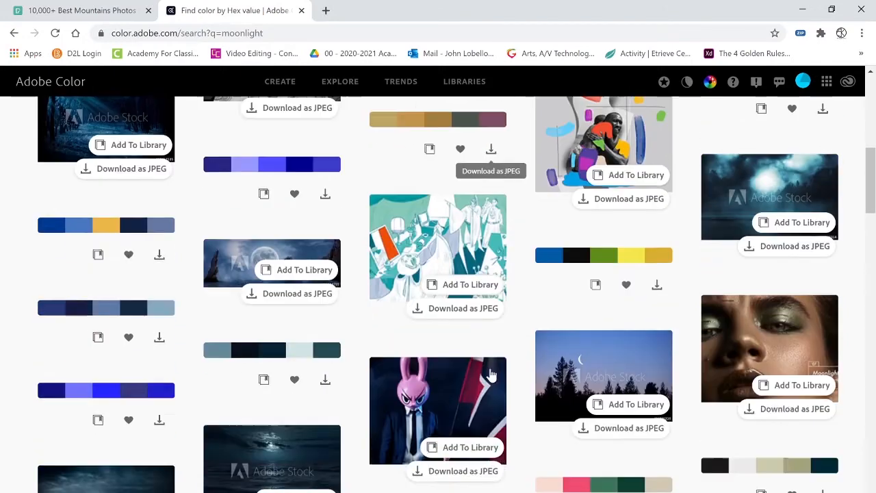
{"action": "scroll", "coordinate": [491, 376], "scroll_direction": "up", "scroll_amount": 10}
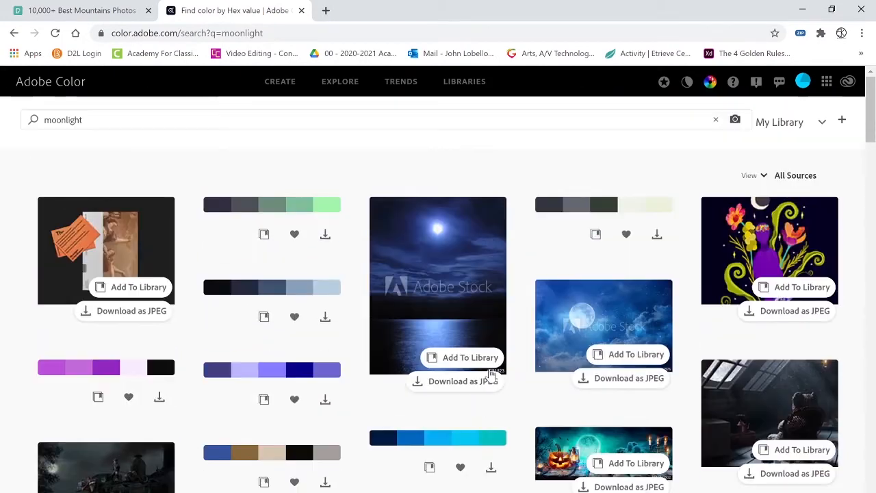
{"action": "scroll", "coordinate": [491, 375], "scroll_direction": "down", "scroll_amount": 1}
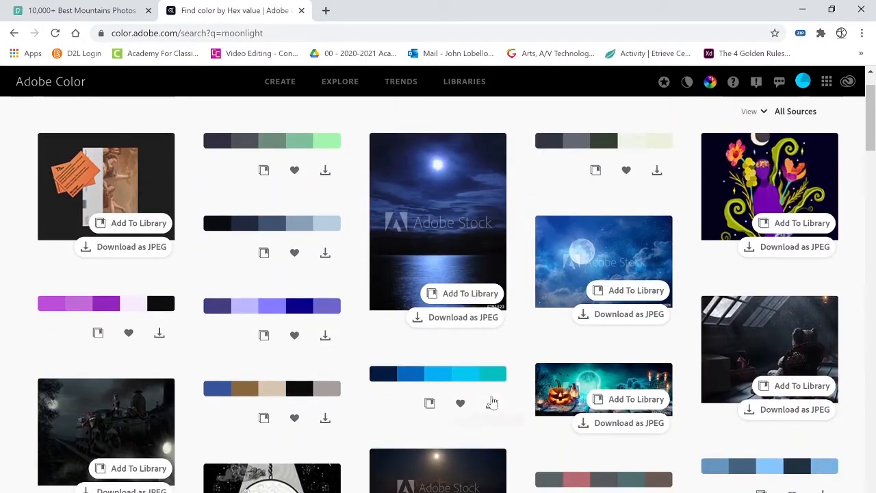
{"action": "left_click", "coordinate": [491, 404]}
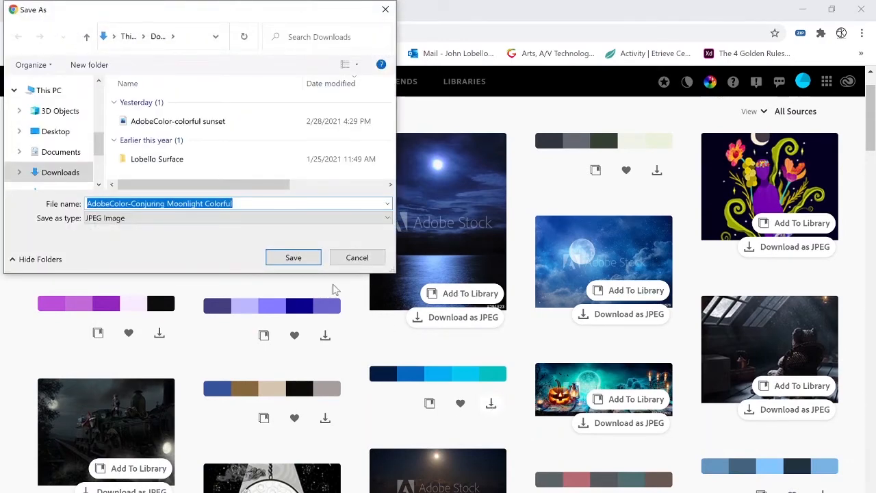
{"action": "left_click", "coordinate": [306, 257]}
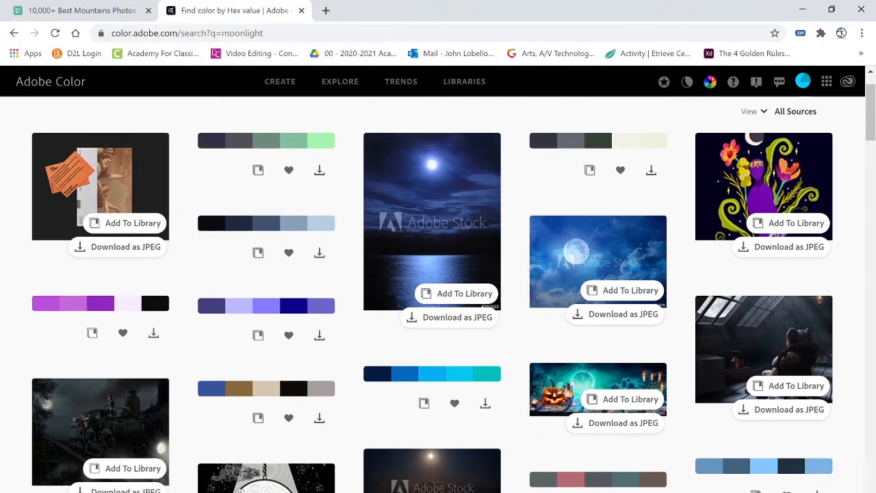
Return to the mountain design, import the "AdobeColor-Conjuring Moonlight Colorful" image, and turn on multi-page view.
{"action": "key", "text": "alt+Tab"}
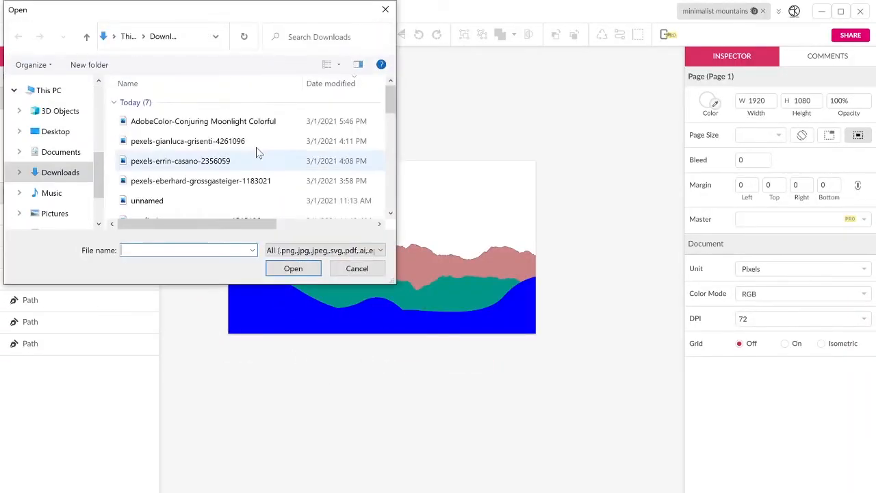
{"action": "double_click", "coordinate": [210, 121]}
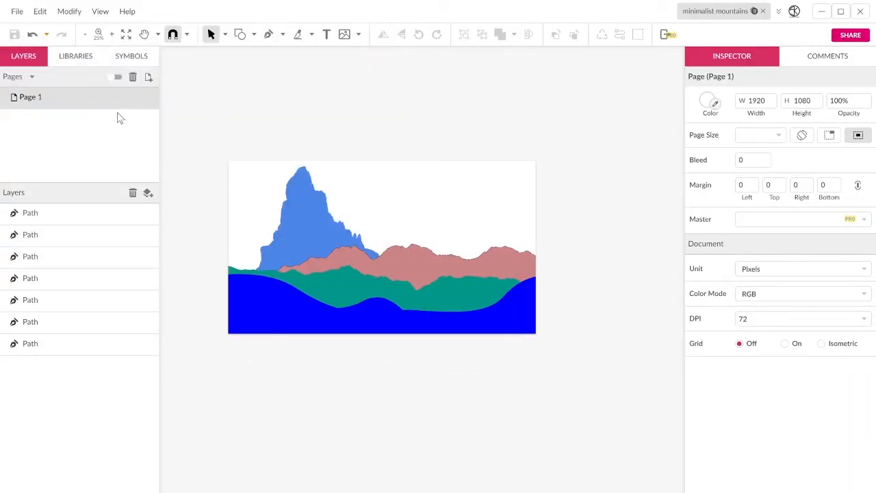
{"action": "left_click", "coordinate": [111, 77]}
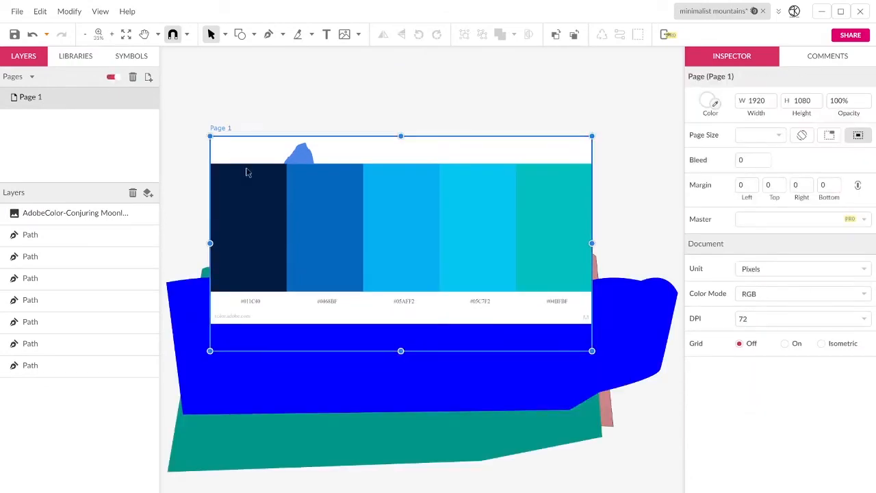
Move the palette image off the page to above its upper edge, and fill the tall peak with the palette's cyan #06C7F2.
{"action": "left_click_drag", "start_coordinate": [352, 220], "coordinate": [404, 143]}
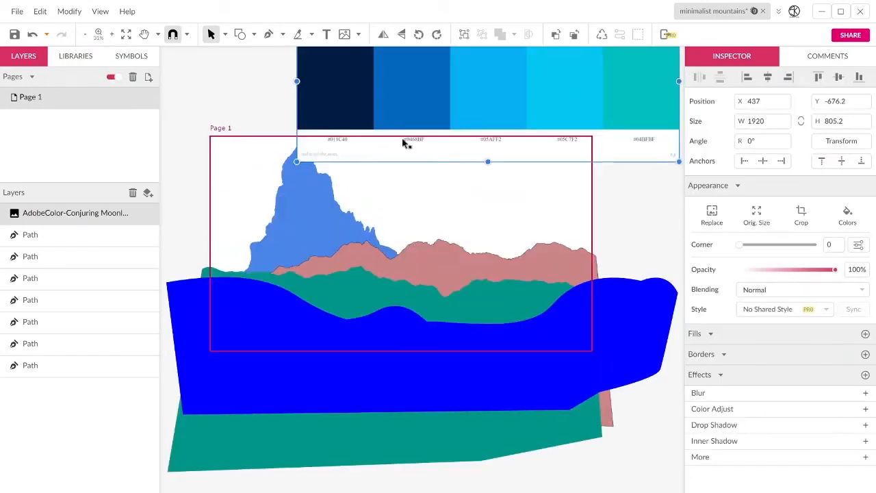
{"action": "scroll", "coordinate": [373, 301], "scroll_direction": "down", "scroll_amount": 4}
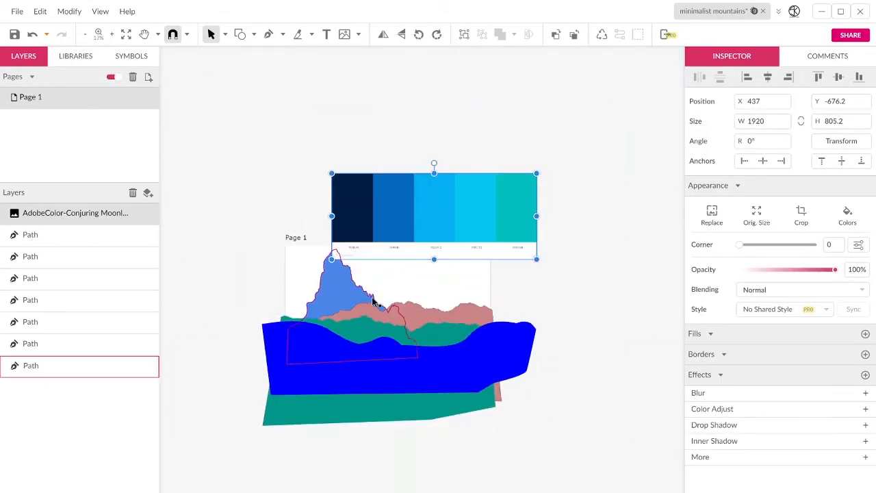
{"action": "left_click_drag", "start_coordinate": [421, 201], "coordinate": [461, 168]}
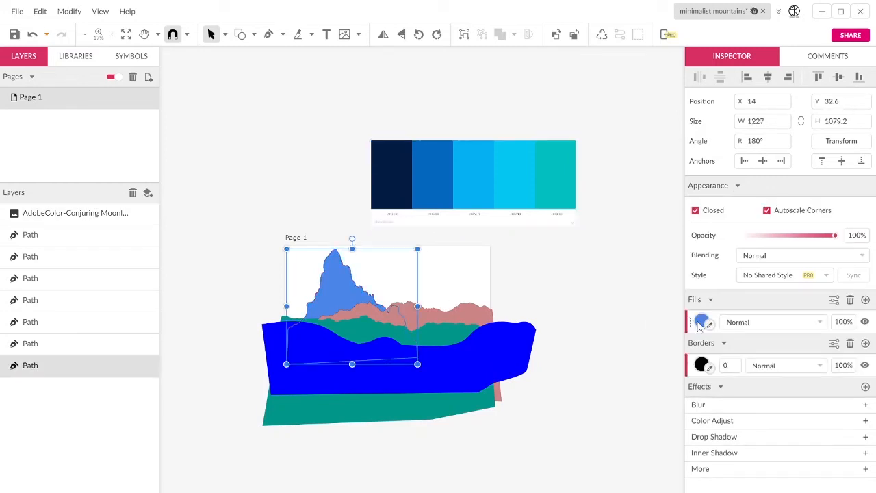
{"action": "left_click", "coordinate": [710, 323]}
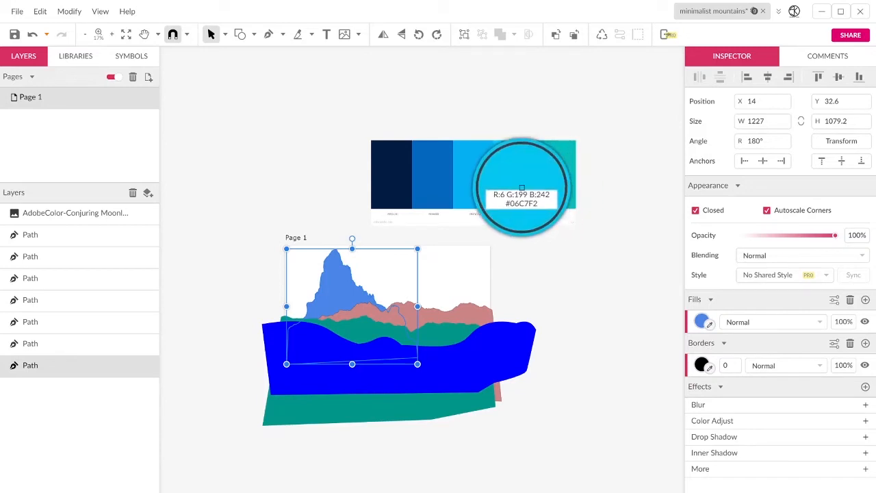
{"action": "left_click", "coordinate": [522, 186]}
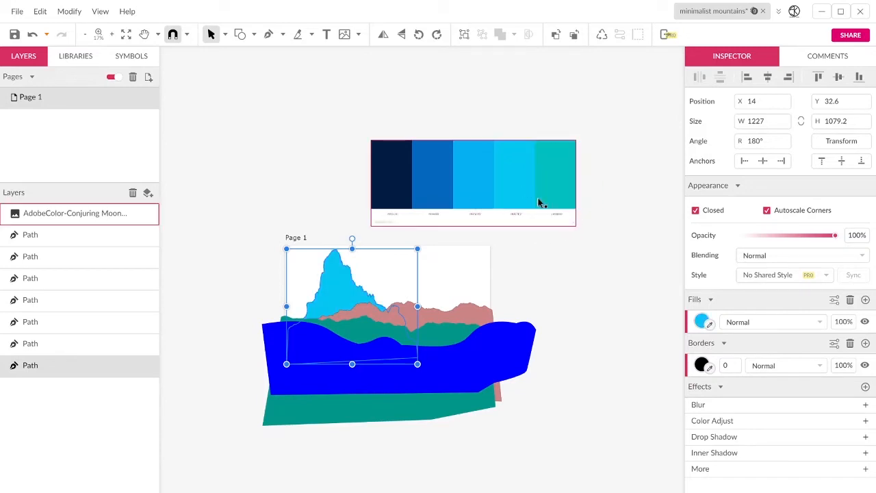
Set the pink mountain range's border width to 0 and fill the range with the palette's sky blue #06AFF2.
{"action": "left_click", "coordinate": [454, 309]}
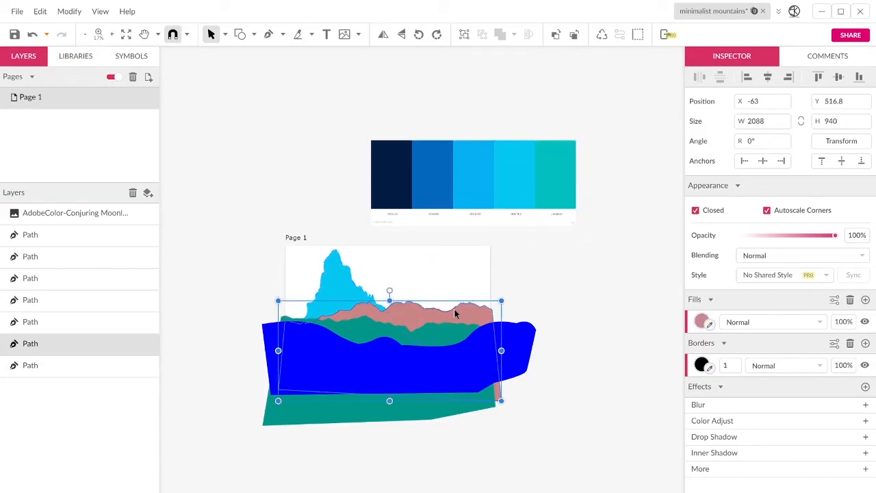
{"action": "left_click", "coordinate": [710, 369]}
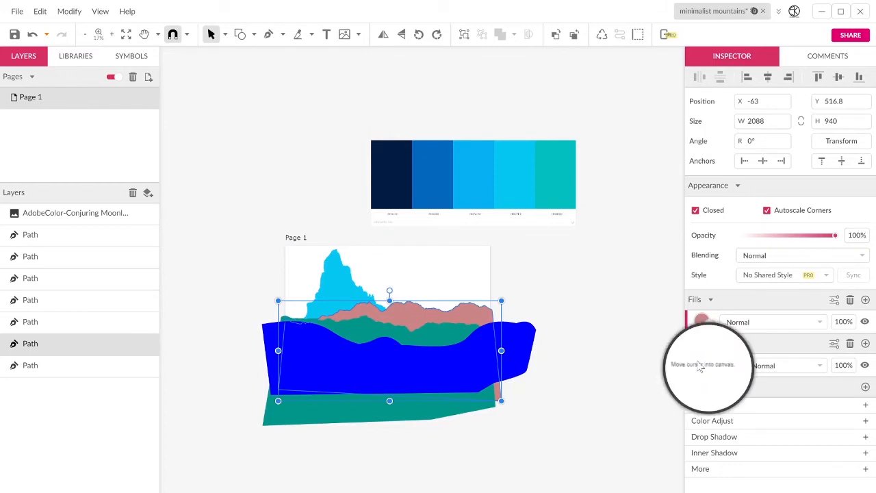
{"action": "left_click", "coordinate": [462, 194]}
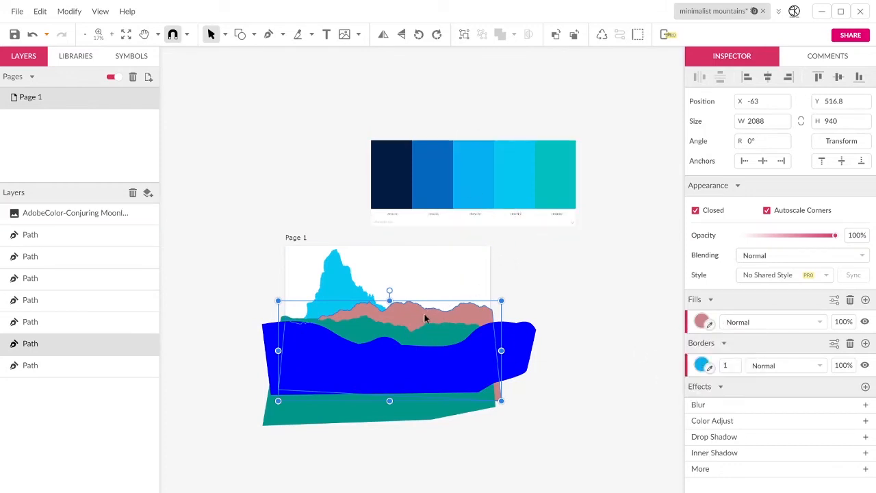
{"action": "left_click", "coordinate": [726, 365]}
{"action": "type", "text": "0"}
{"action": "left_click", "coordinate": [711, 326]}
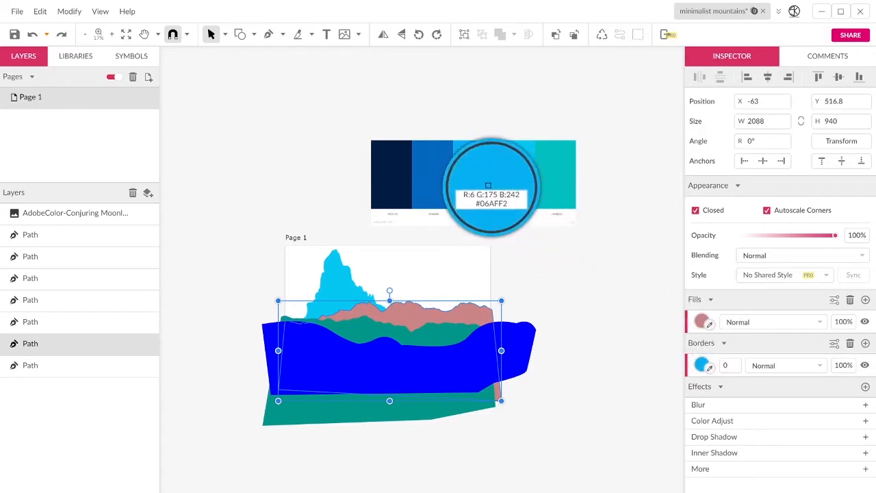
{"action": "left_click", "coordinate": [485, 195]}
Fill the green mountain range with the palette's medium blue, sampled from the second swatch.
{"action": "left_click", "coordinate": [450, 337]}
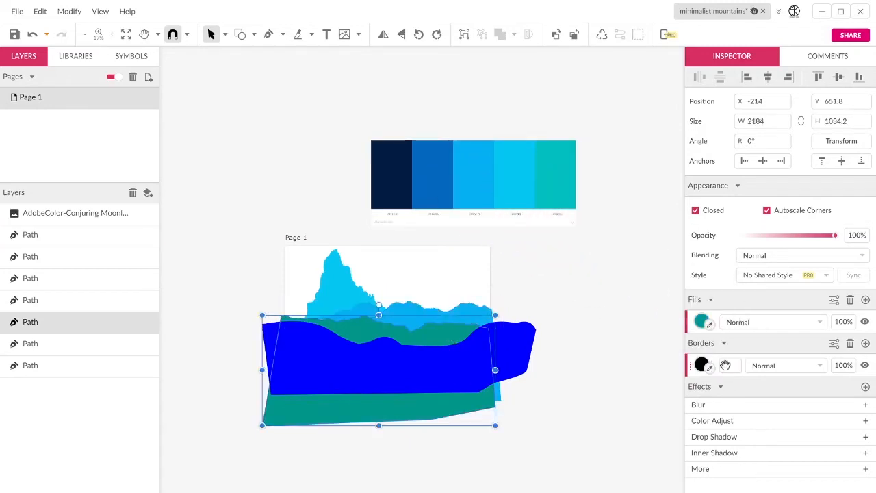
{"action": "left_click", "coordinate": [711, 326]}
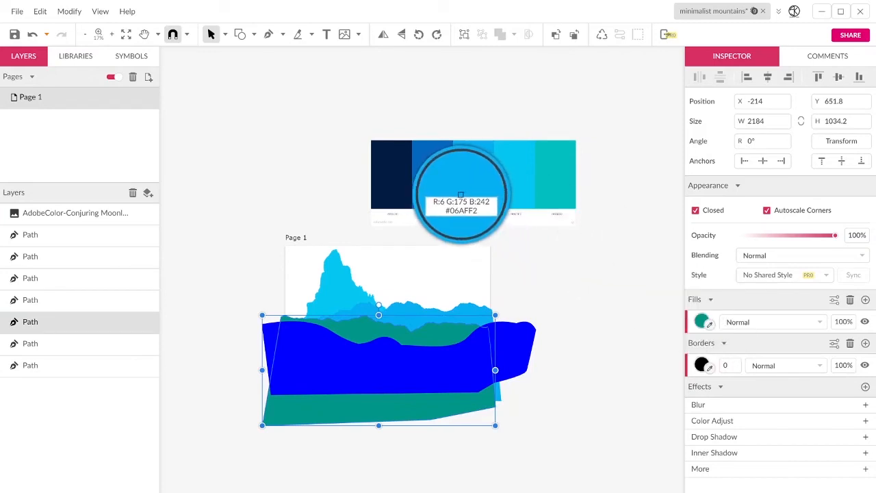
{"action": "left_click", "coordinate": [447, 195]}
{"action": "left_click", "coordinate": [455, 373]}
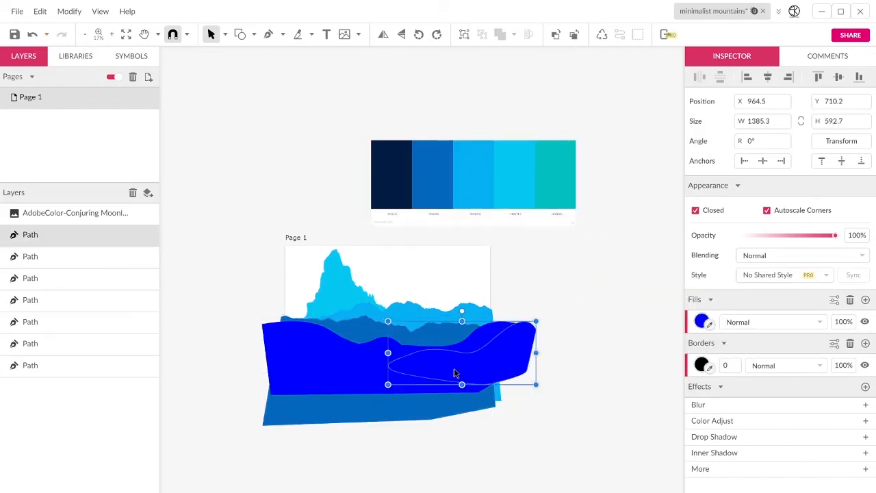
{"action": "left_click", "coordinate": [481, 346]}
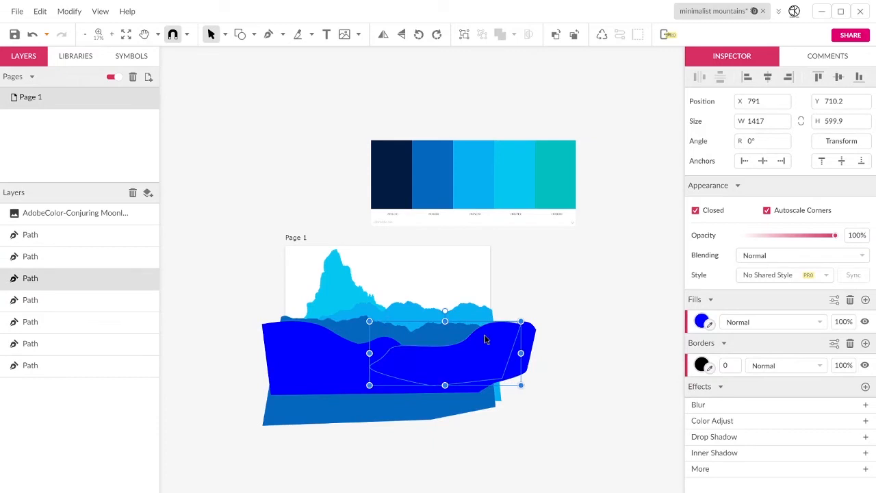
{"action": "left_click", "coordinate": [710, 325]}
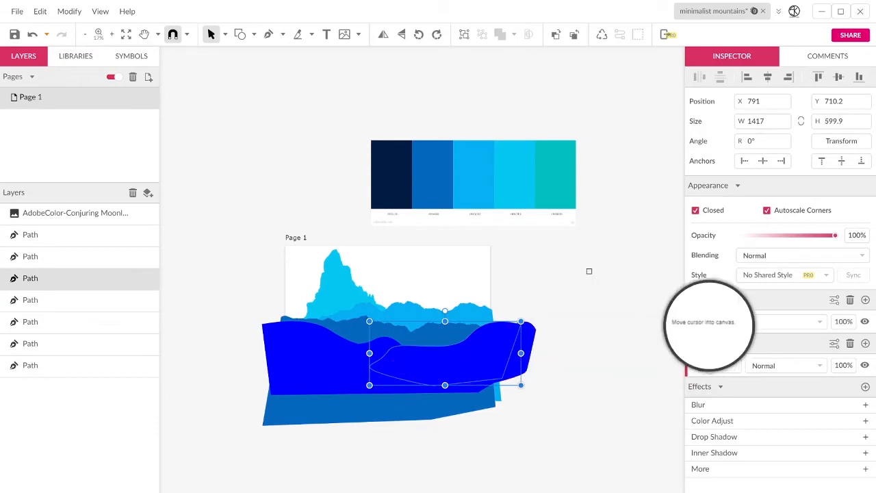
{"action": "left_click", "coordinate": [406, 195]}
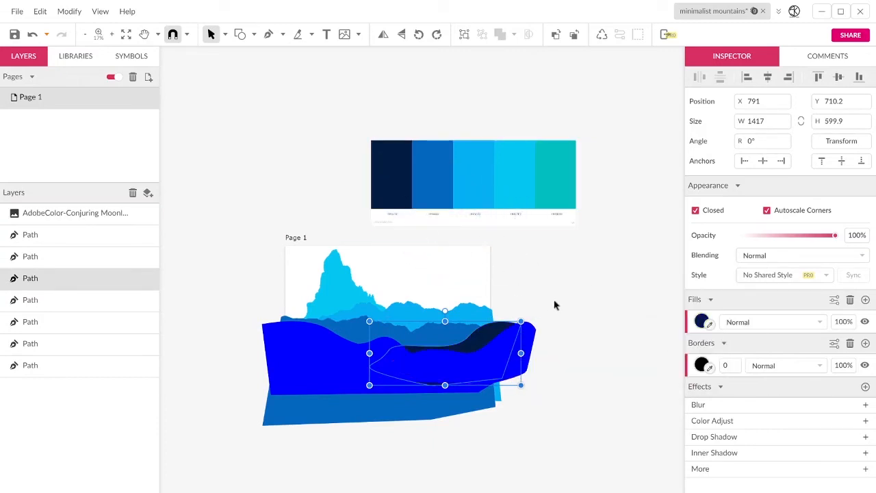
{"action": "left_click", "coordinate": [710, 325]}
{"action": "left_click", "coordinate": [510, 362]}
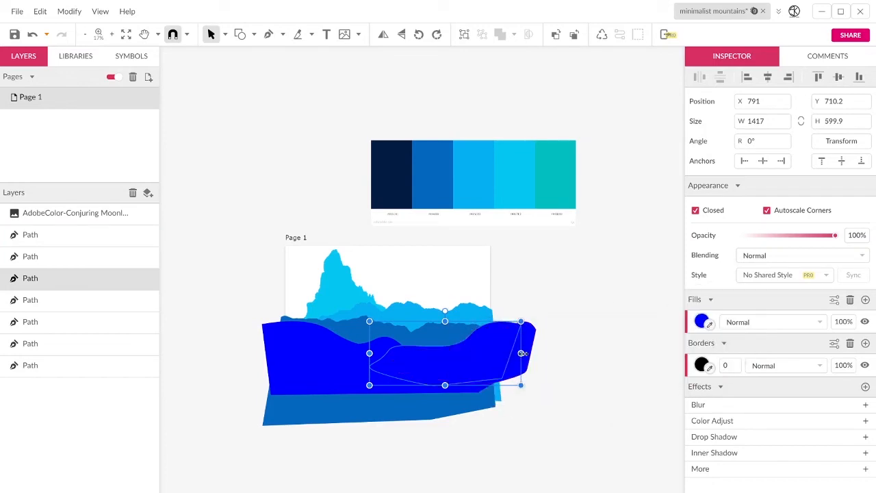
Fill the frontmost hill on the right with the palette's darkest navy, sampled from the first swatch.
{"action": "left_click", "coordinate": [510, 358]}
{"action": "left_click", "coordinate": [711, 327]}
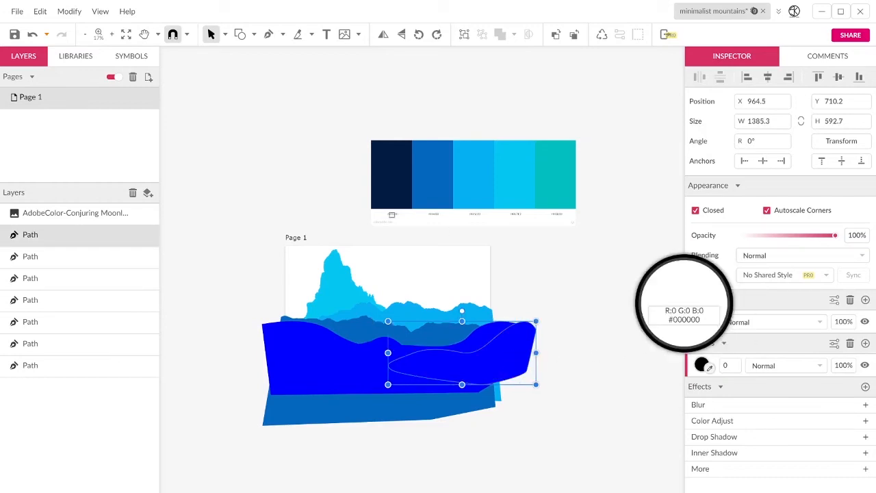
{"action": "left_click", "coordinate": [387, 188]}
Fill the hill directly behind the navy front hill with the same sampled navy, and lighten it to #0C2C59.
{"action": "left_click", "coordinate": [483, 337]}
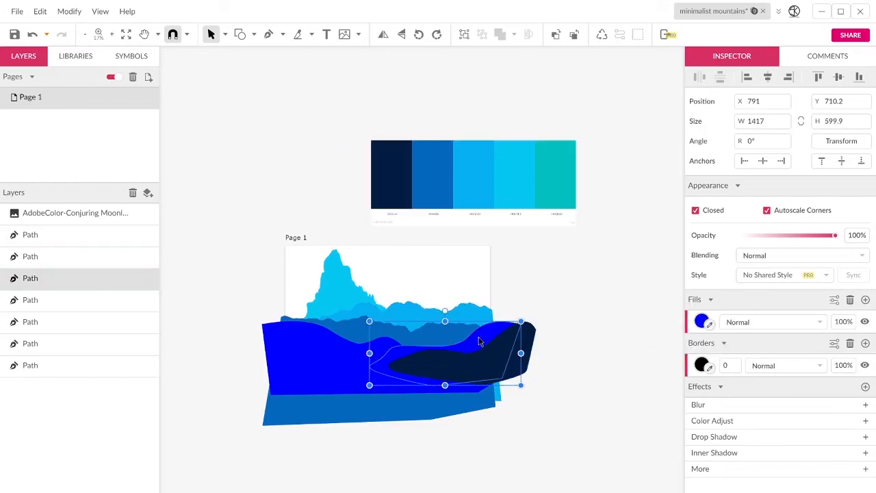
{"action": "left_click", "coordinate": [710, 326]}
{"action": "left_click", "coordinate": [454, 362]}
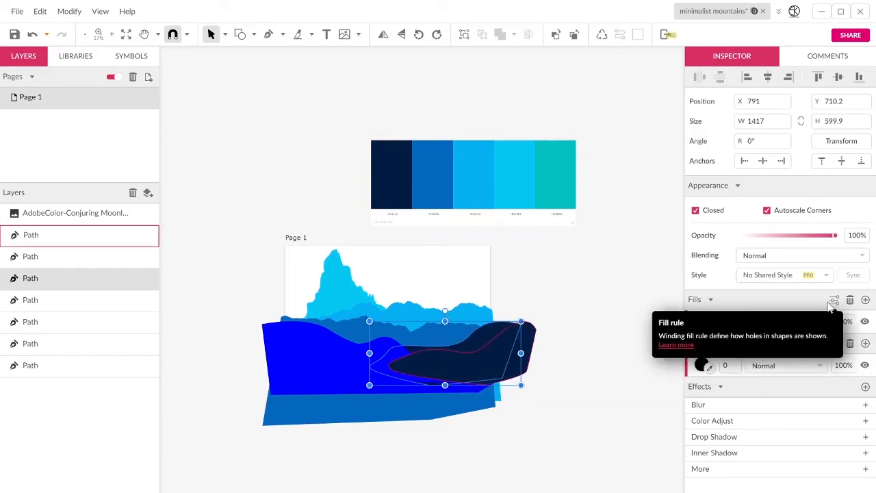
{"action": "left_click", "coordinate": [701, 321]}
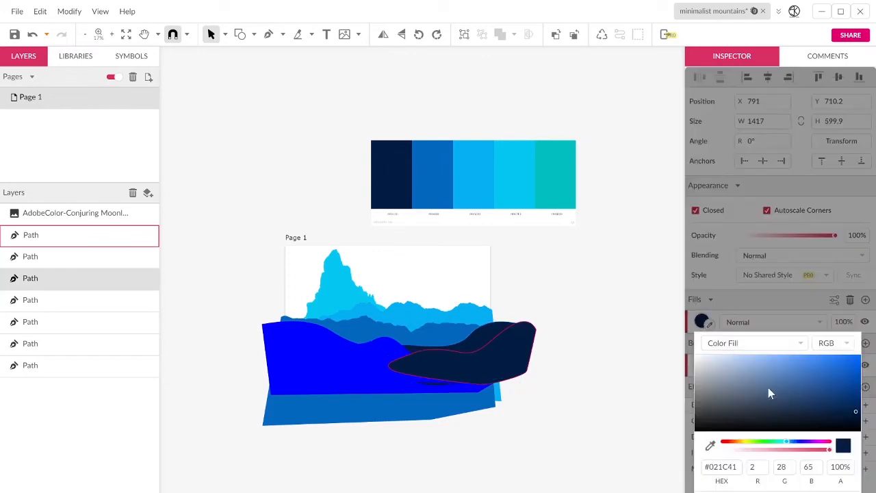
{"action": "left_click", "coordinate": [837, 405]}
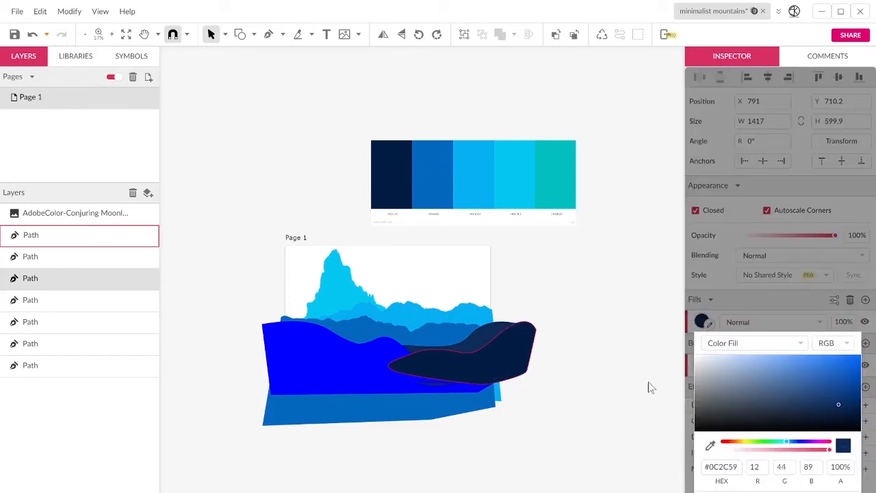
Fill the smaller front hill on the left with sampled navy and lighten it to #12386C.
{"action": "left_click", "coordinate": [361, 382]}
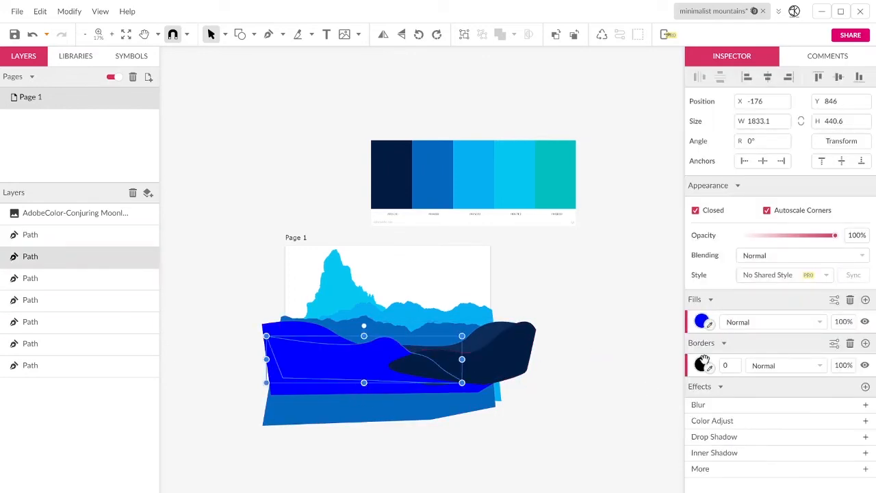
{"action": "left_click_drag", "start_coordinate": [711, 369], "coordinate": [500, 359]}
{"action": "left_click_drag", "start_coordinate": [712, 326], "coordinate": [510, 354]}
{"action": "left_click", "coordinate": [702, 322]}
{"action": "left_click", "coordinate": [834, 401]}
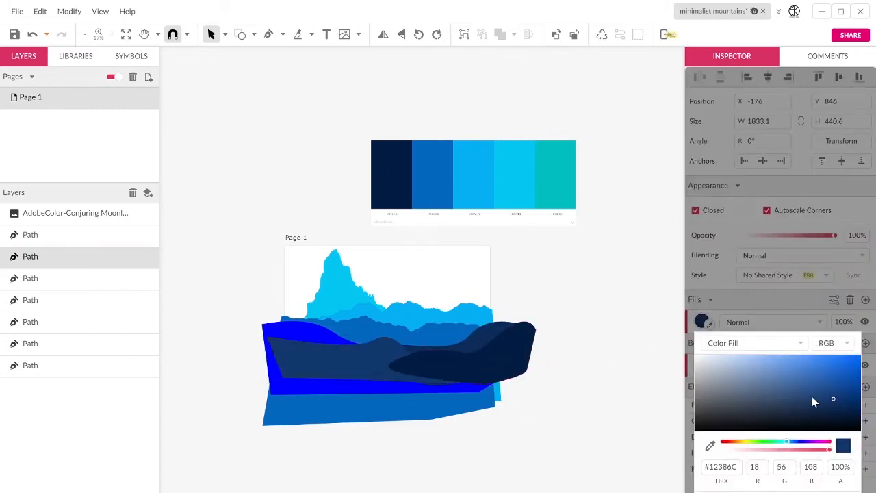
{"action": "left_click", "coordinate": [317, 341]}
Fill the remaining bright blue hill with navy sampled from the right hill, lighten it to #1F4780, and deselect it.
{"action": "left_click", "coordinate": [311, 336]}
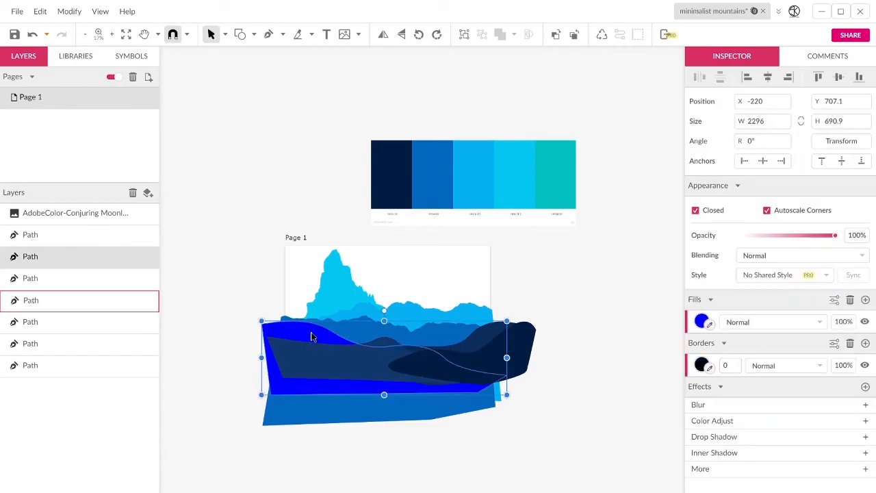
{"action": "left_click", "coordinate": [710, 324]}
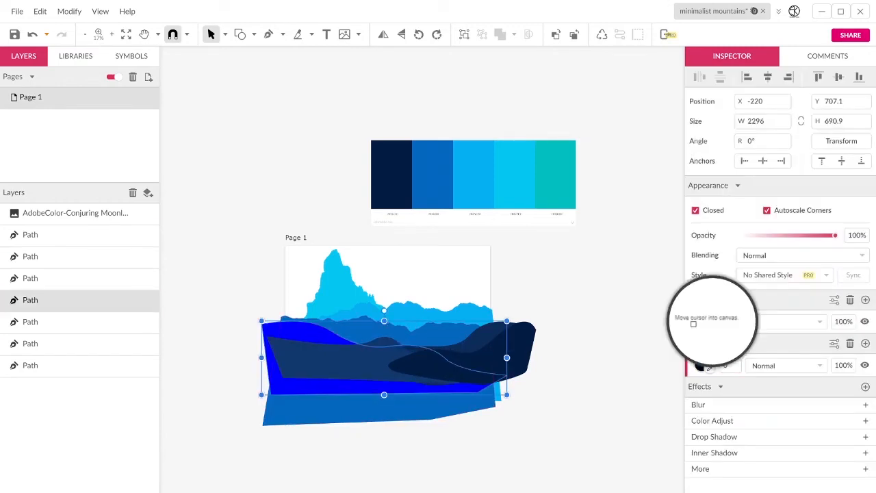
{"action": "left_click", "coordinate": [529, 351]}
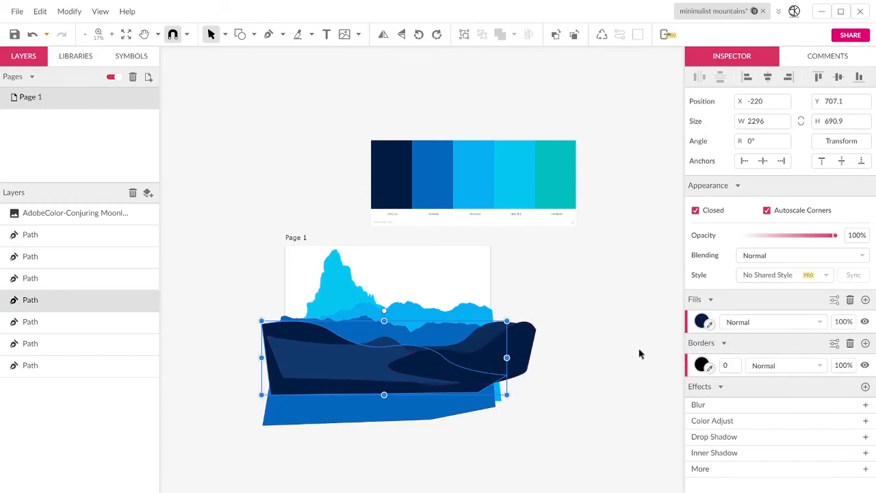
{"action": "left_click", "coordinate": [703, 323]}
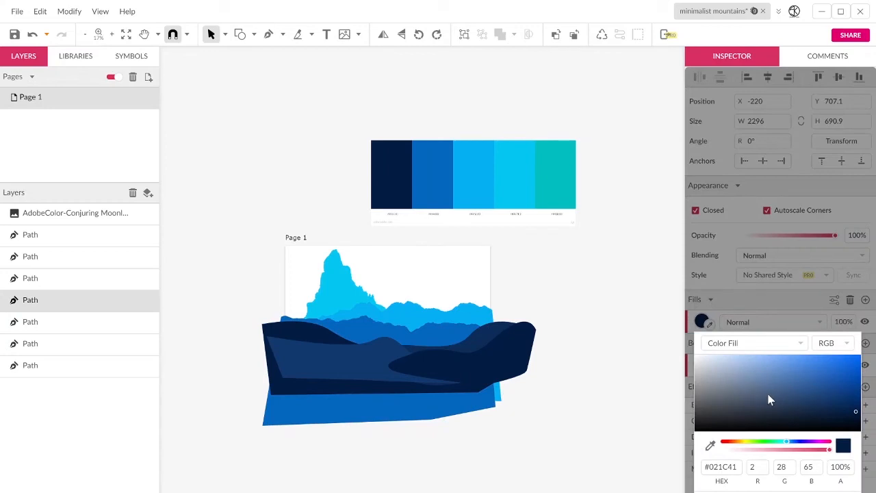
{"action": "mouse_move", "coordinate": [784, 402]}
{"action": "left_mouse_down"}
{"action": "mouse_move", "coordinate": [824, 408]}
{"action": "mouse_move", "coordinate": [821, 395]}
{"action": "left_mouse_up"}
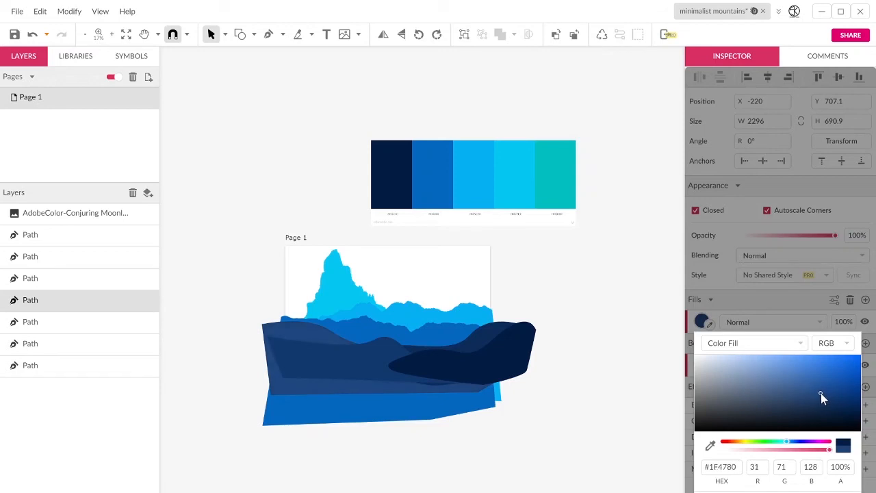
{"action": "left_click", "coordinate": [528, 463]}
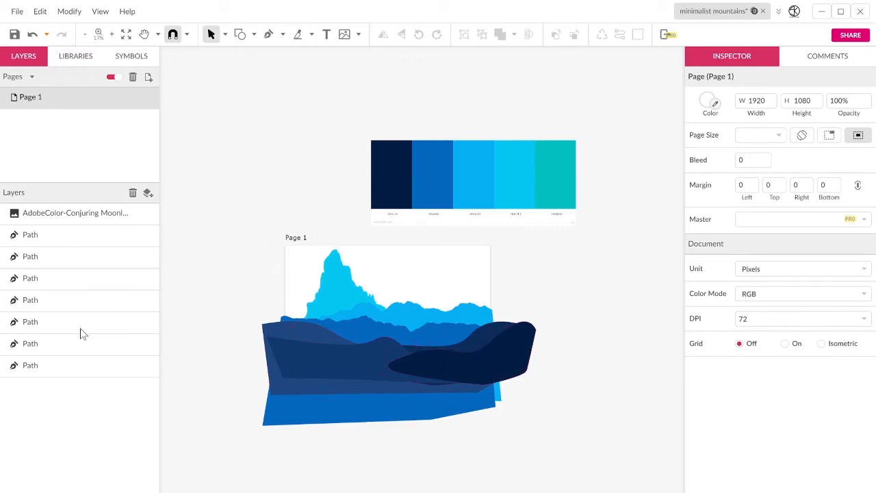
Draw a background rectangle about 2022 × 1290 px at X -48, Y -60 covering the page, and send it to the back.
{"action": "left_click", "coordinate": [244, 38]}
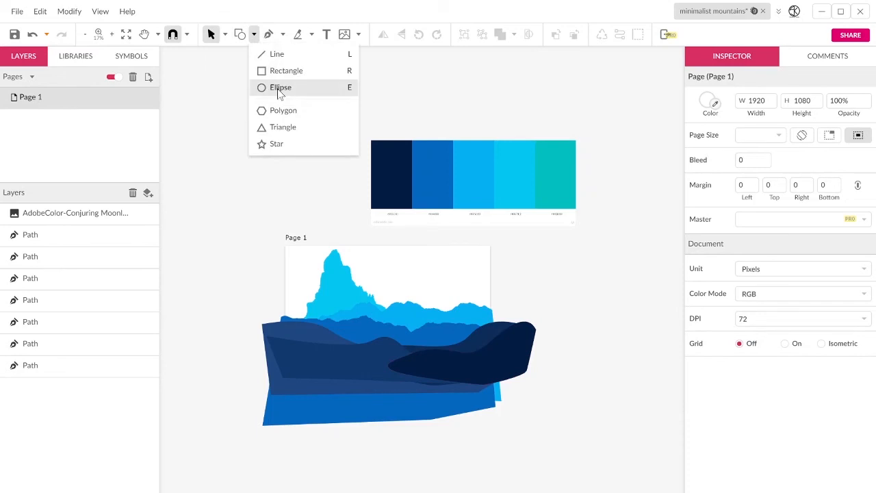
{"action": "left_click", "coordinate": [278, 70]}
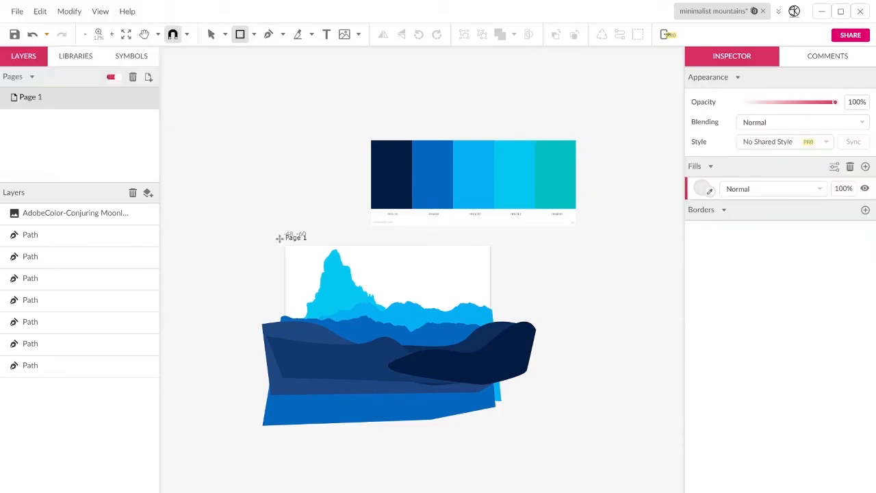
{"action": "left_click_drag", "start_coordinate": [279, 240], "coordinate": [496, 377]}
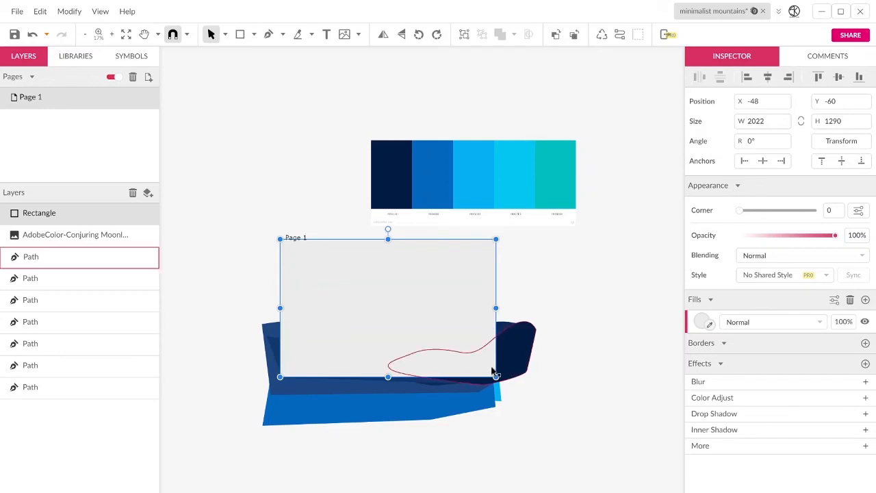
{"action": "key", "text": "ctrl+shift+bracketleft"}
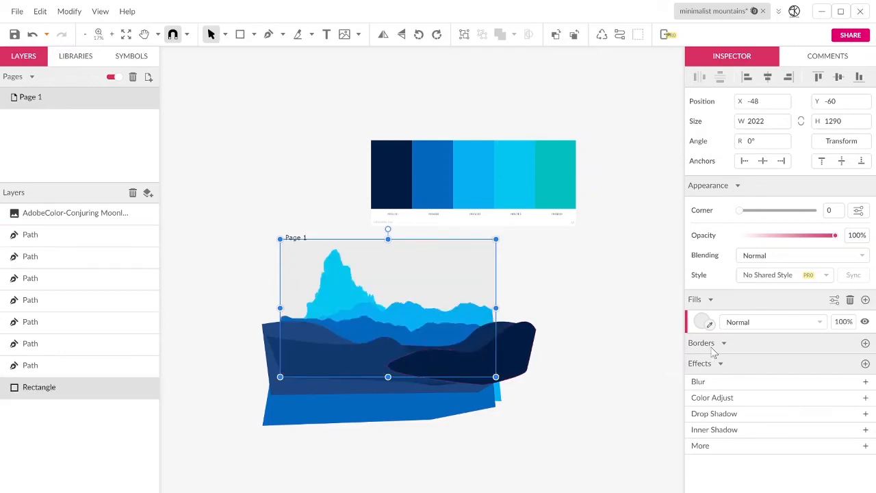
Fill the background rectangle with the palette's navy, shift its hue to the dark purple #0F0241, and deselect it.
{"action": "left_click", "coordinate": [710, 326]}
{"action": "left_click", "coordinate": [402, 172]}
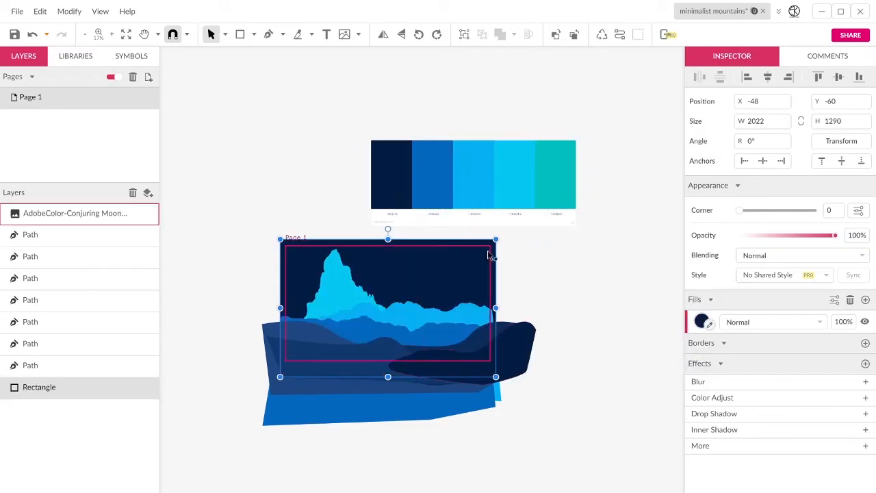
{"action": "left_click", "coordinate": [700, 323]}
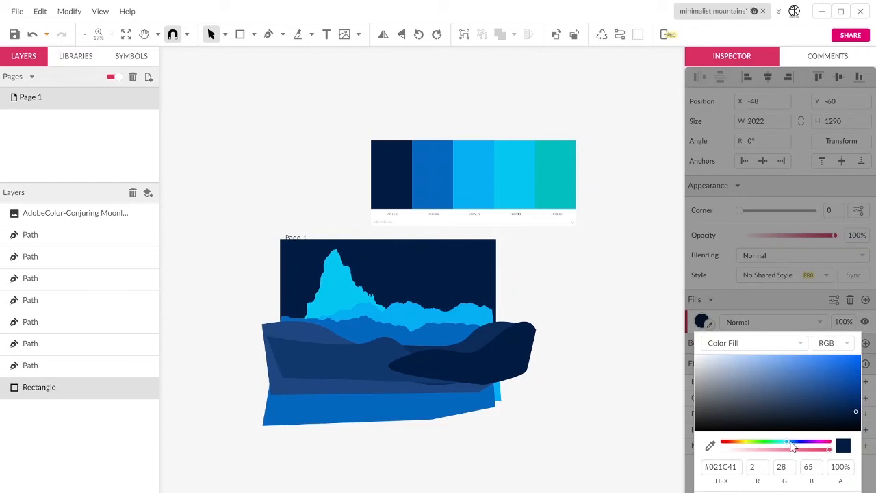
{"action": "mouse_move", "coordinate": [793, 442]}
{"action": "left_mouse_down"}
{"action": "mouse_move", "coordinate": [815, 448]}
{"action": "mouse_move", "coordinate": [800, 447]}
{"action": "left_mouse_up"}
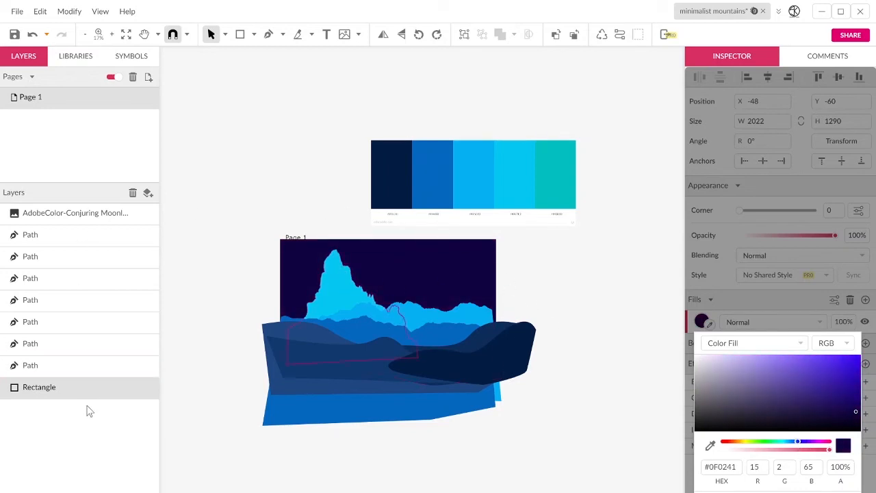
{"action": "left_click", "coordinate": [96, 437]}
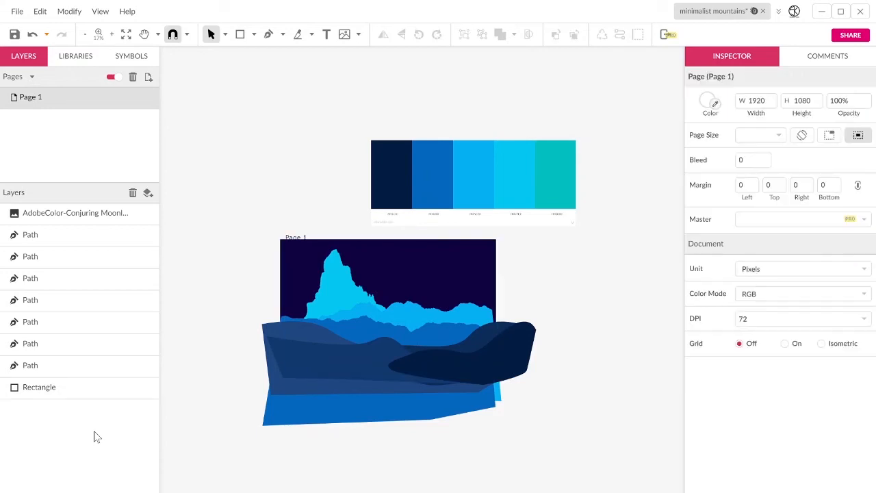
Draw a moon circle about 587 px in diameter in the page's upper-right sky, at about X 1206, Y 76.
{"action": "left_click", "coordinate": [564, 187]}
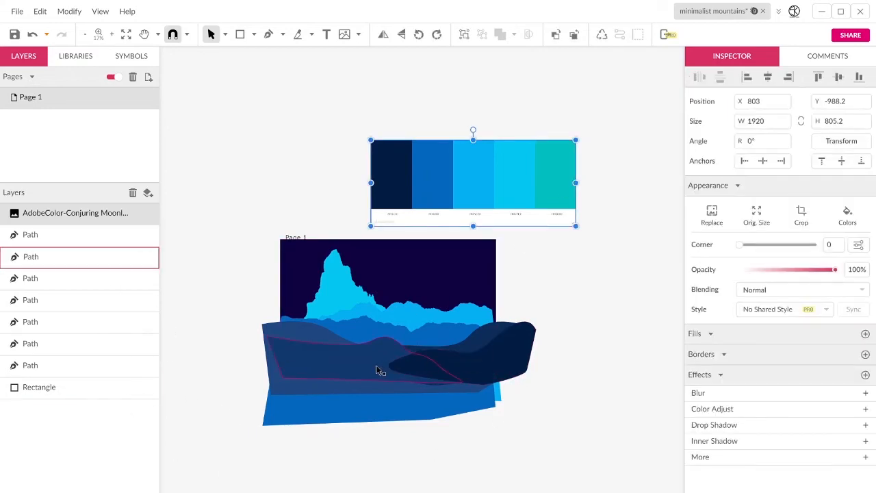
{"action": "key", "text": "l"}
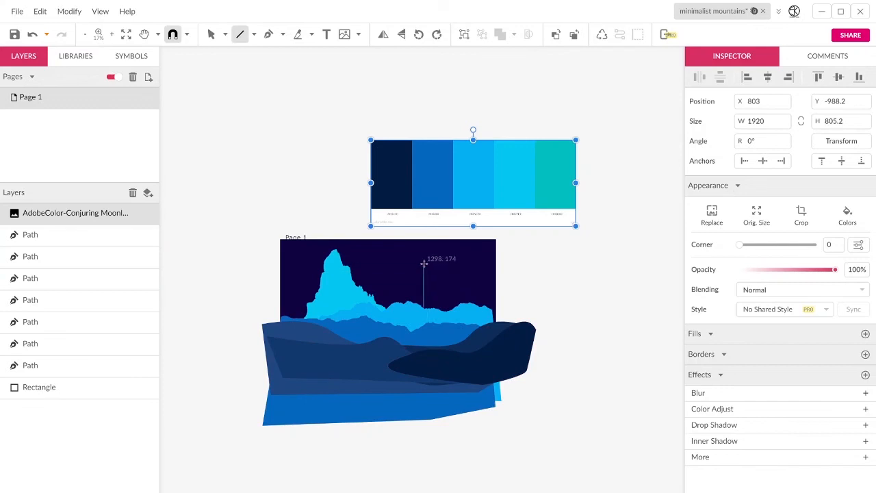
{"action": "left_click", "coordinate": [255, 35]}
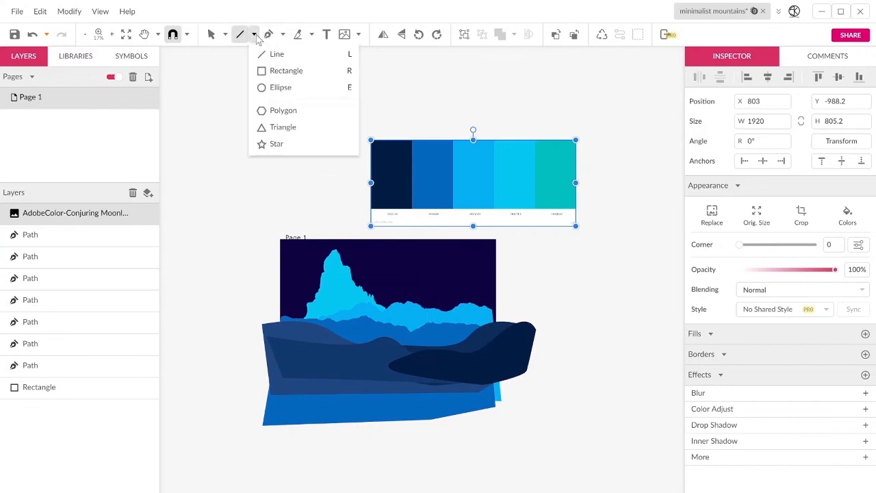
{"action": "left_click", "coordinate": [278, 87]}
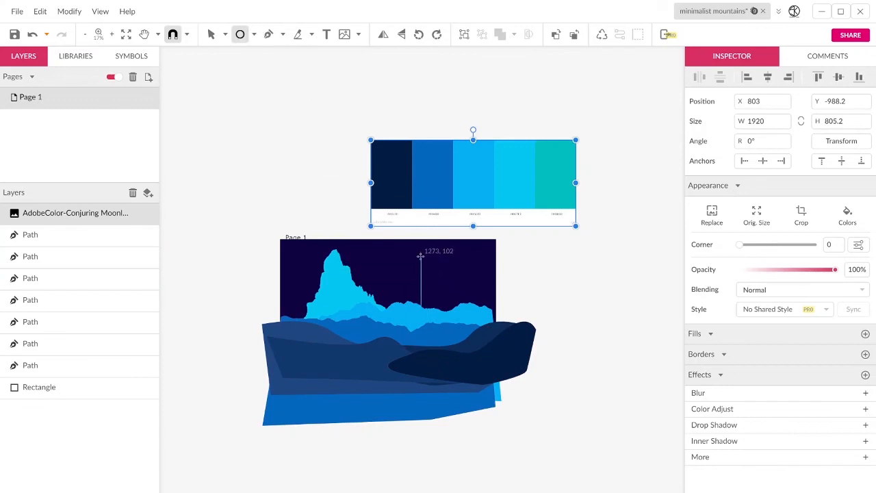
{"action": "mouse_move", "coordinate": [420, 256]}
{"action": "left_mouse_down"}
{"action": "mouse_move", "coordinate": [487, 312]}
{"action": "mouse_move", "coordinate": [463, 293]}
{"action": "left_mouse_up"}
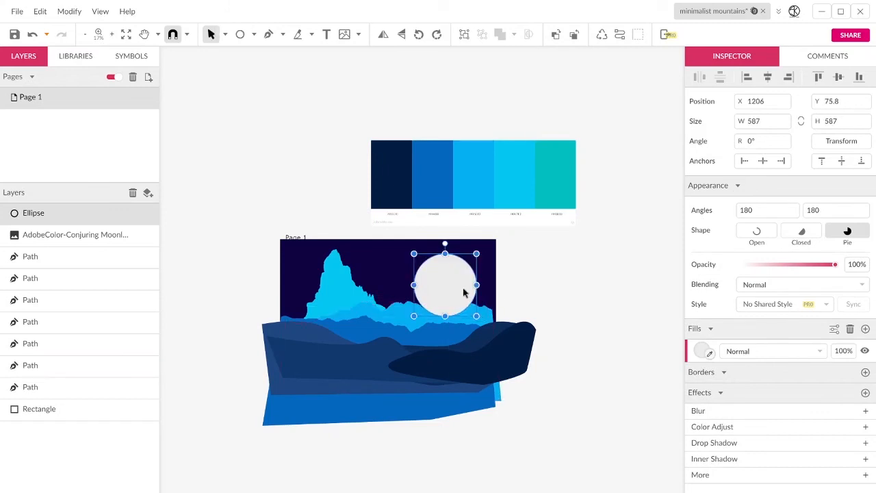
Fill the moon circle with the palette's teal and reduce the fill opacity to 19%.
{"action": "left_click", "coordinate": [710, 354]}
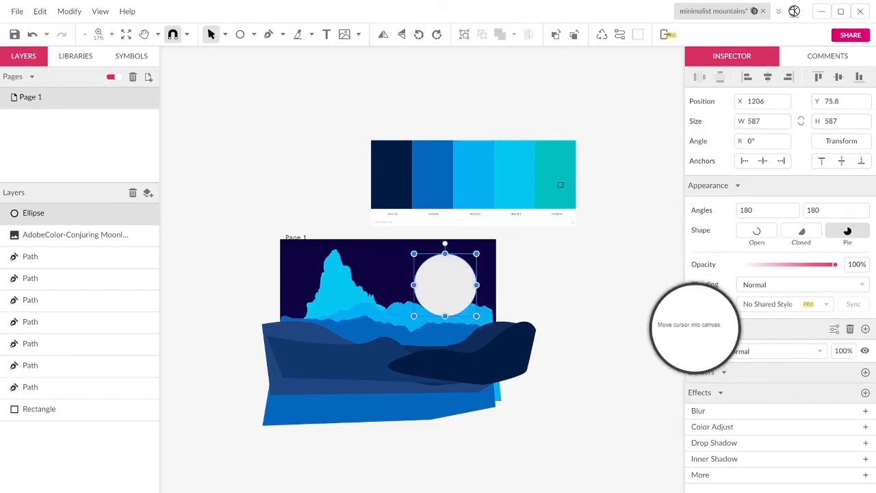
{"action": "left_click", "coordinate": [560, 184]}
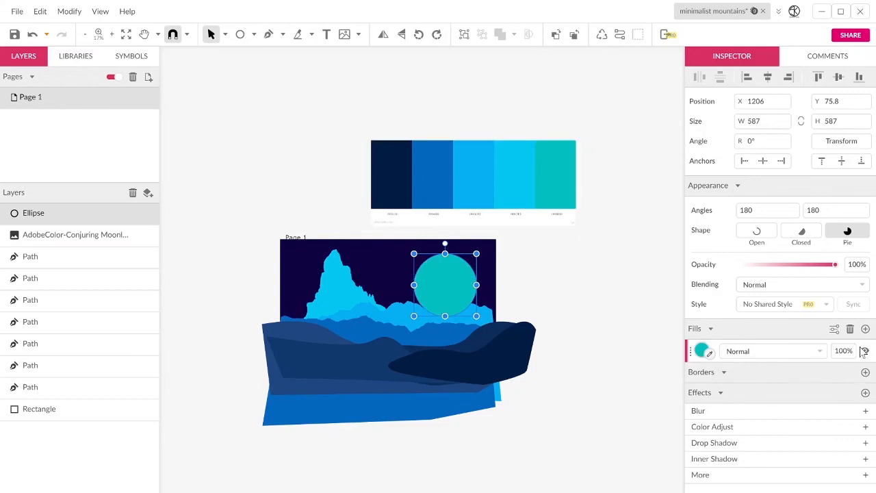
{"action": "left_click_drag", "start_coordinate": [844, 348], "coordinate": [844, 394]}
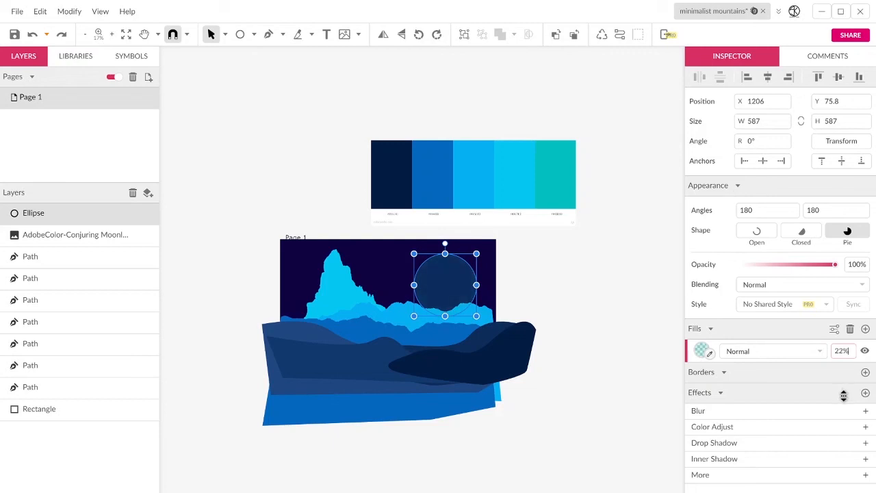
{"action": "left_click_drag", "start_coordinate": [844, 396], "coordinate": [844, 400]}
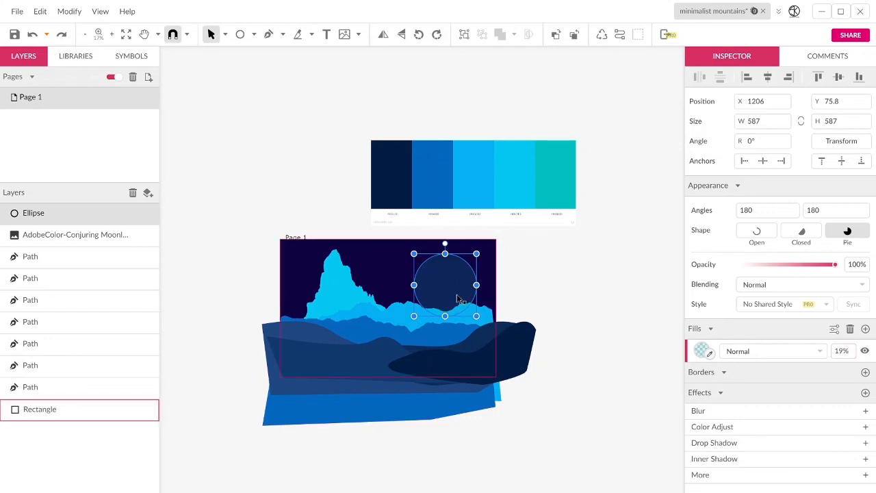
Duplicate the moon circle twice, shrinking the copies about their centre to about 501 px and 419 px.
{"action": "key", "text": "ctrl+d"}
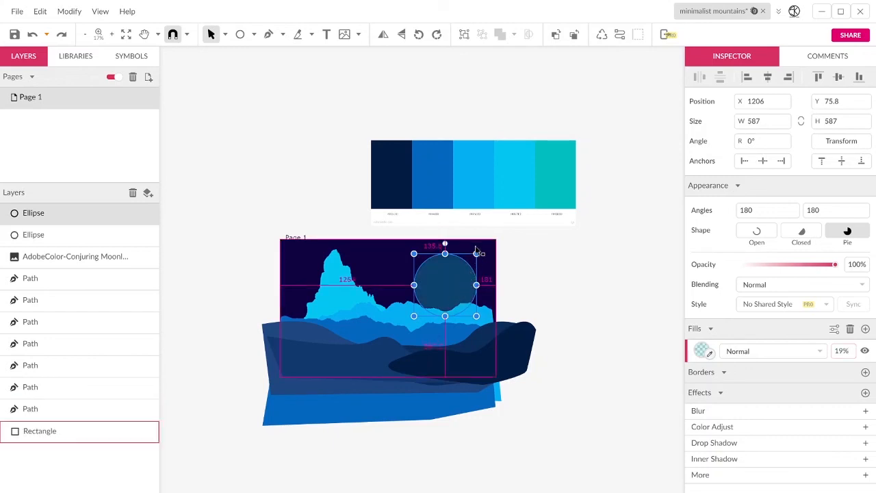
{"action": "scroll", "coordinate": [470, 291], "scroll_direction": "up", "scroll_amount": 2, "text": "ctrl"}
{"action": "scroll", "coordinate": [469, 289], "scroll_direction": "up", "scroll_amount": 3, "text": "ctrl"}
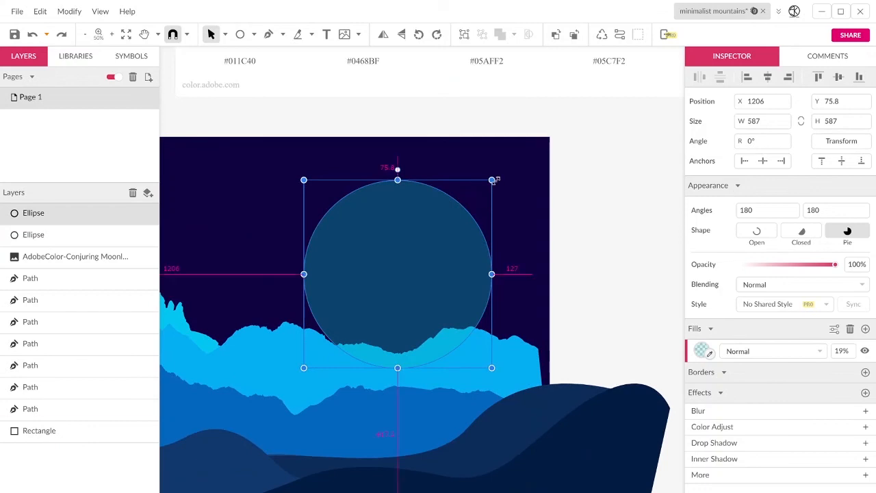
{"action": "left_click_drag", "start_coordinate": [493, 179], "coordinate": [480, 229]}
{"action": "key", "text": "ctrl+d"}
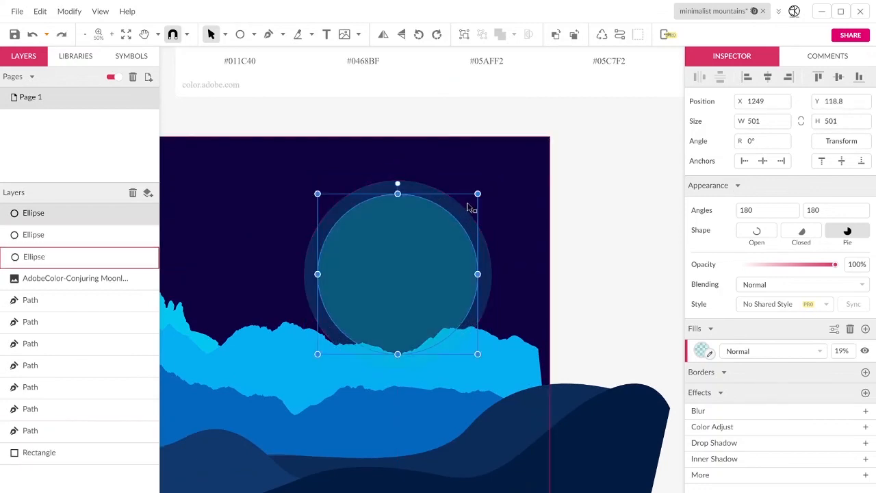
{"action": "left_click_drag", "start_coordinate": [478, 193], "coordinate": [465, 207]}
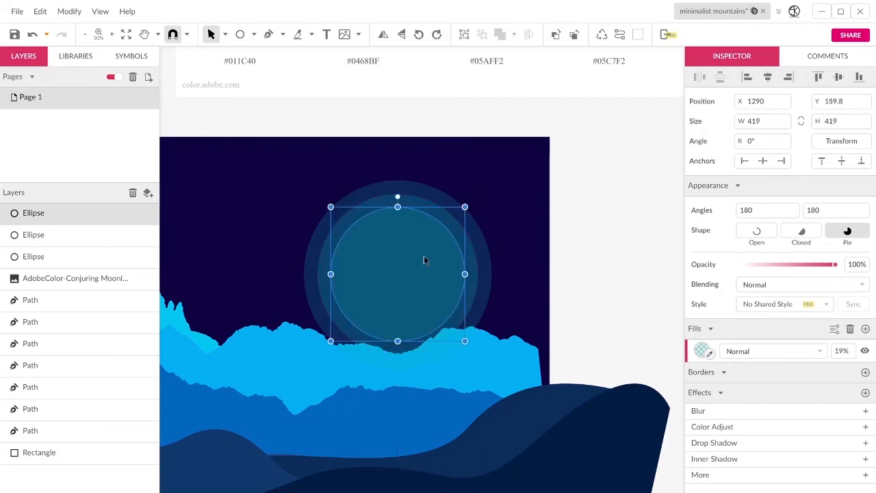
Add two more concentric moon copies inside the smallest circle, scaled to about 337 px and 293 px.
{"action": "key", "text": "ctrl+d"}
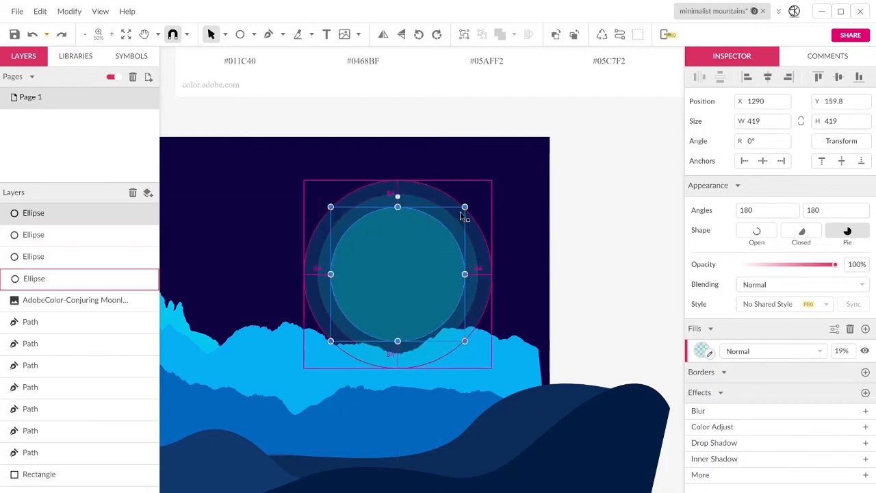
{"action": "left_click_drag", "start_coordinate": [465, 207], "coordinate": [449, 230]}
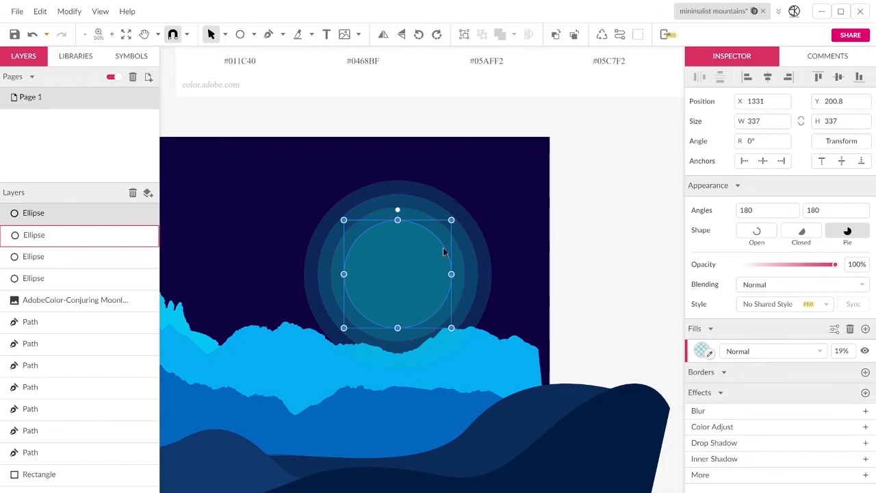
{"action": "key", "text": "ctrl+d"}
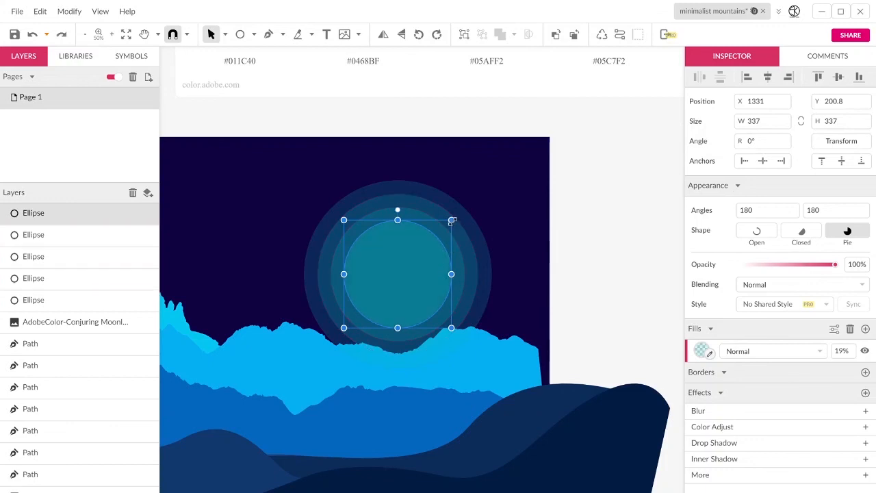
{"action": "left_click_drag", "start_coordinate": [451, 220], "coordinate": [445, 231]}
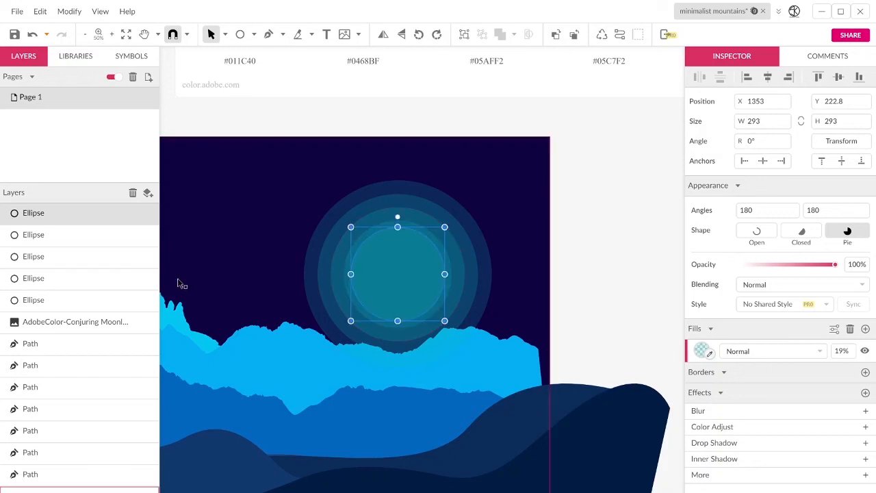
Group the five moon circles and place the group behind the mountains, directly above the background rectangle.
{"action": "left_click", "coordinate": [80, 309], "text": "shift"}
{"action": "right_click", "coordinate": [80, 312]}
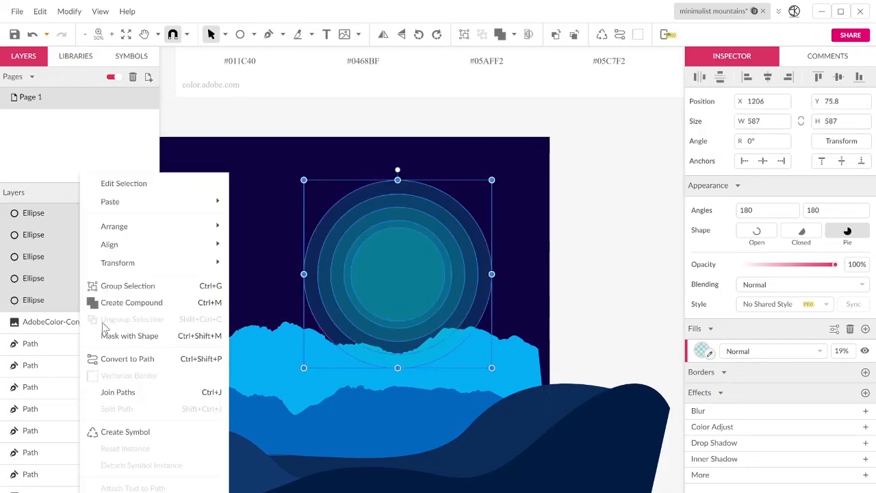
{"action": "left_click", "coordinate": [117, 286]}
{"action": "left_click_drag", "start_coordinate": [43, 218], "coordinate": [80, 404]}
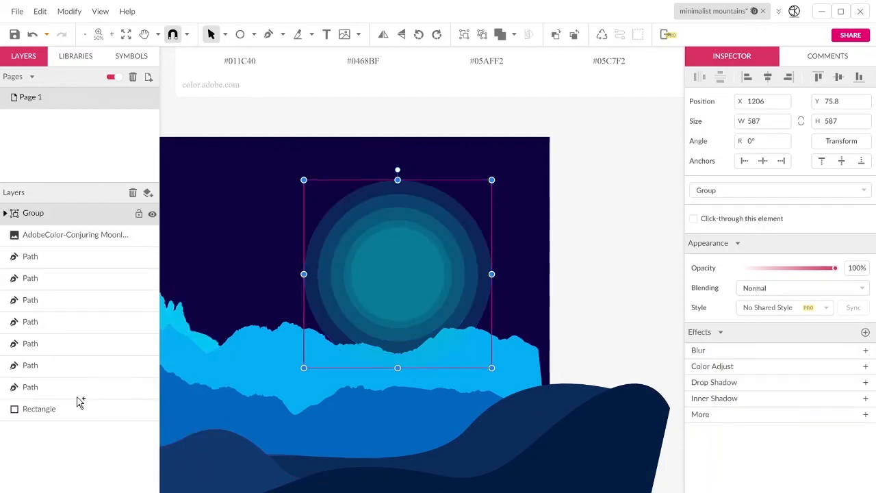
Shift the moon group slightly right in the sky to about X 1241, keeping its height, and deselect it.
{"action": "scroll", "coordinate": [402, 323], "scroll_direction": "down", "scroll_amount": 3}
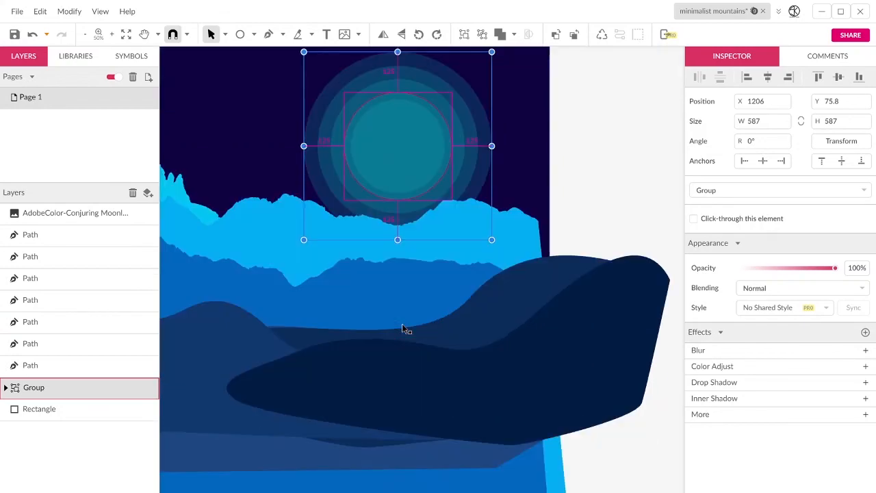
{"action": "scroll", "coordinate": [402, 323], "scroll_direction": "up", "scroll_amount": 5}
{"action": "scroll", "coordinate": [404, 328], "scroll_direction": "down", "scroll_amount": 5}
{"action": "left_click", "coordinate": [542, 346]}
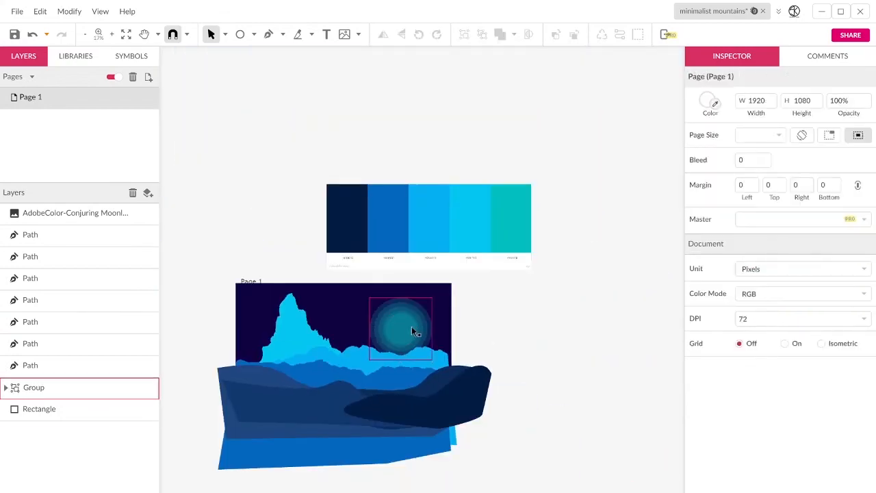
{"action": "mouse_move", "coordinate": [411, 328]}
{"action": "left_mouse_down"}
{"action": "mouse_move", "coordinate": [382, 329]}
{"action": "mouse_move", "coordinate": [401, 322]}
{"action": "mouse_move", "coordinate": [415, 333]}
{"action": "left_mouse_up"}
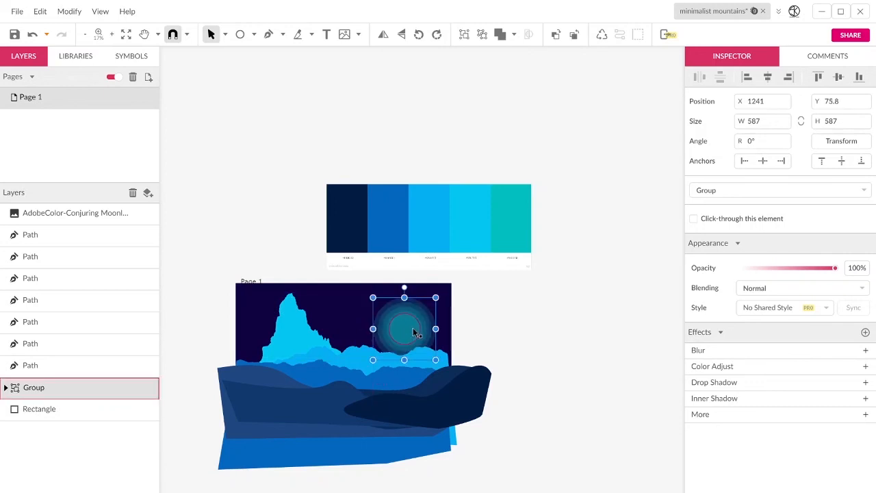
{"action": "left_click", "coordinate": [539, 364]}
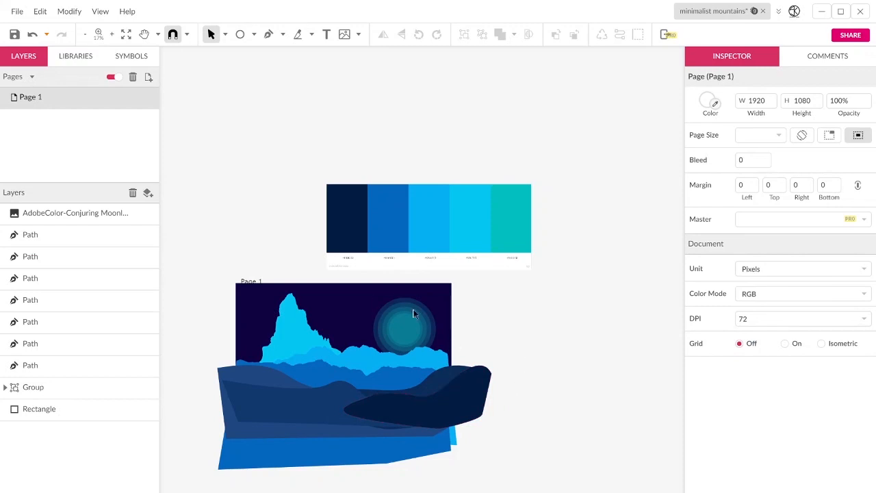
Hide the artwork outside the page and export the design to Downloads as a JPEG named minimalist mountains.
{"action": "left_click", "coordinate": [113, 78]}
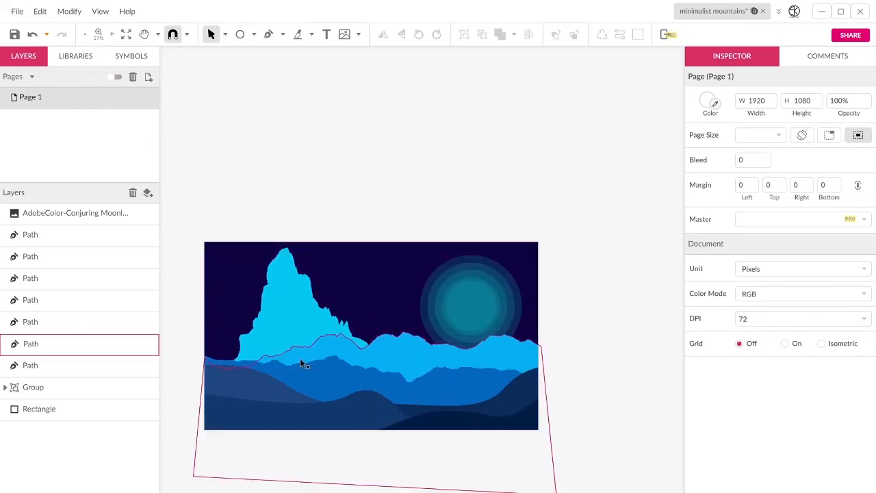
{"action": "left_click", "coordinate": [17, 12]}
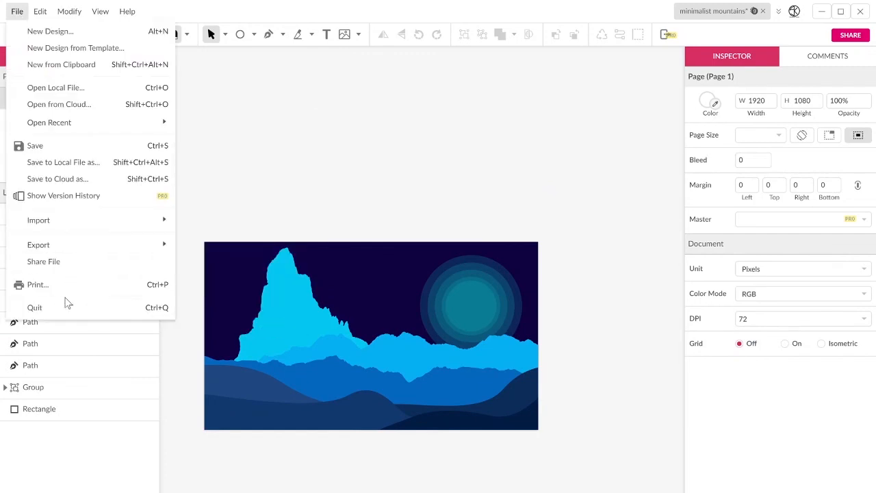
{"action": "mouse_move", "coordinate": [151, 243]}
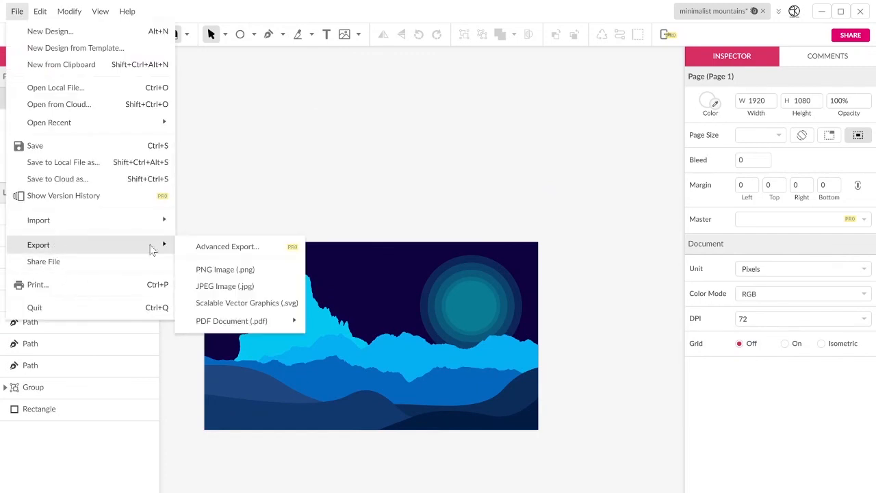
{"action": "left_click", "coordinate": [245, 288]}
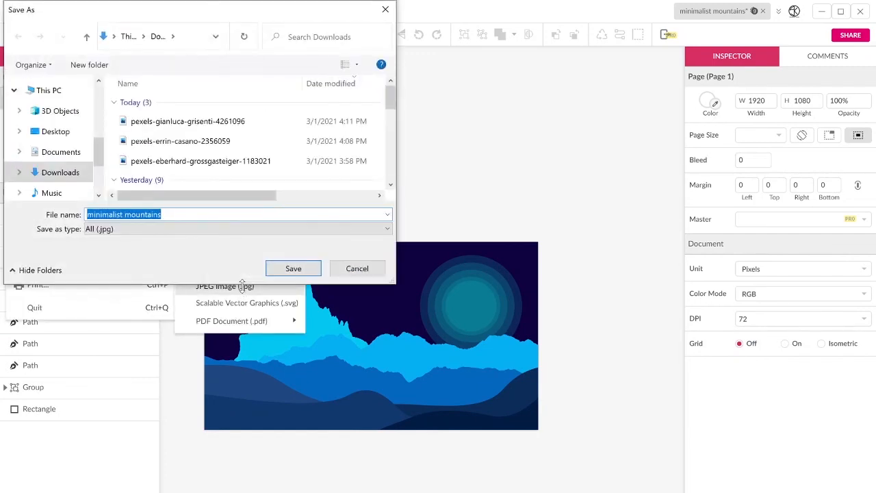
{"action": "left_click", "coordinate": [295, 268]}
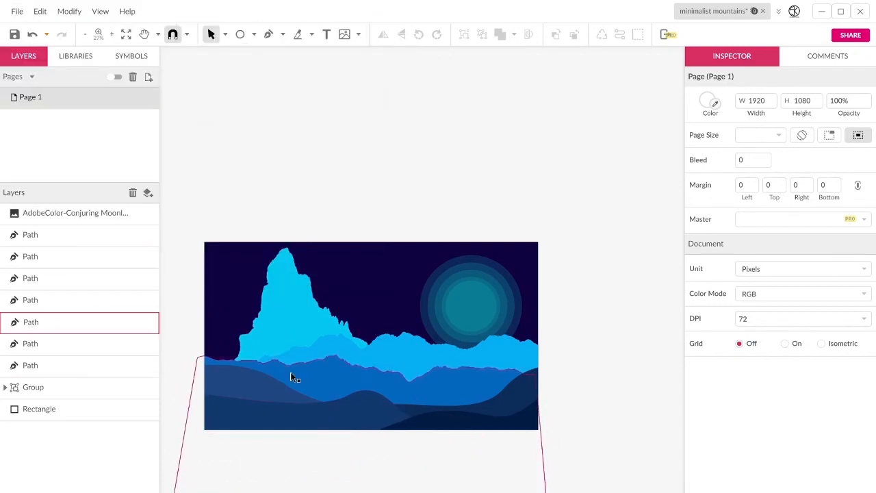
Switch to File Explorer and open the exported minimalist mountains image to review it.
{"action": "key", "text": "super+e"}
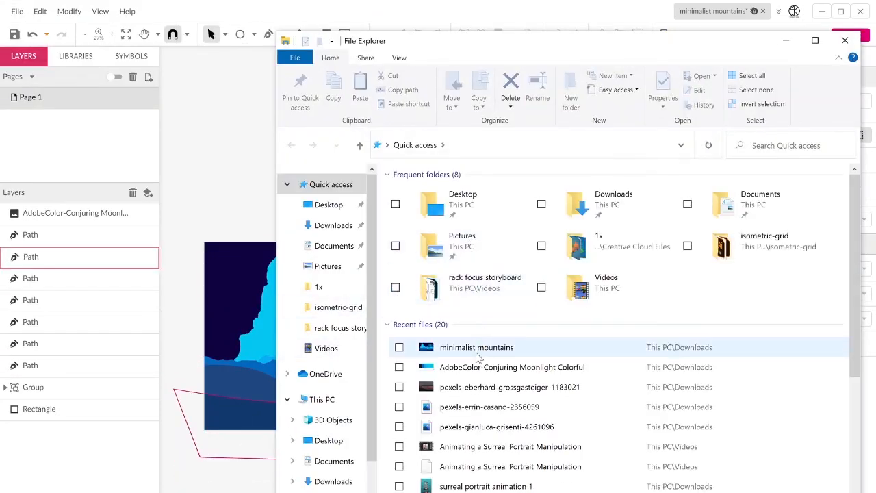
{"action": "double_click", "coordinate": [425, 349]}
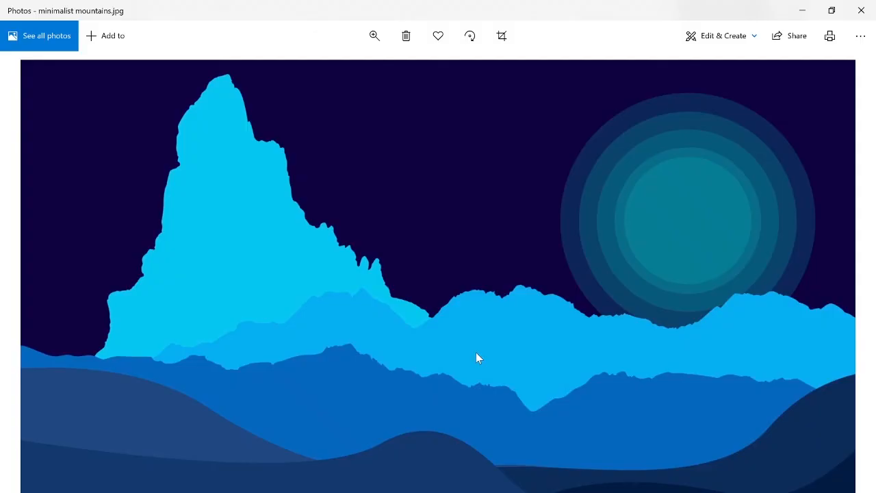